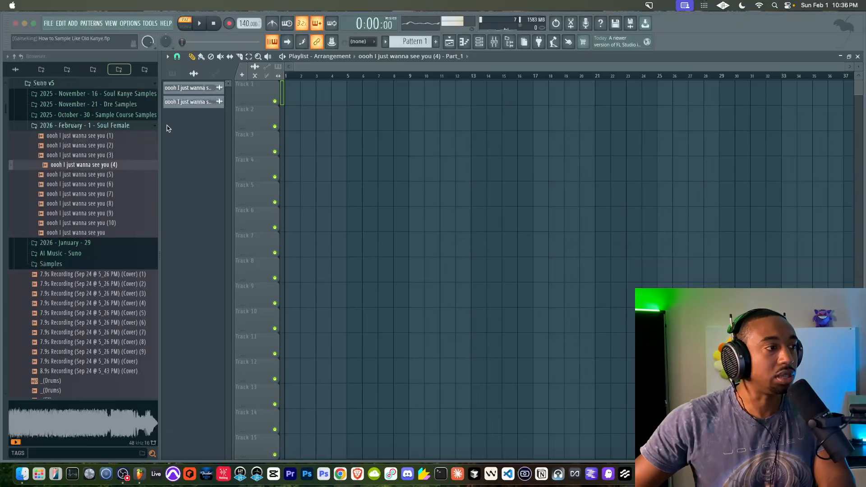
Audition the "oooh I just wanna see you" takes and place take (7) at the start of Track 1
{"action": "left_click", "coordinate": [97, 175]}
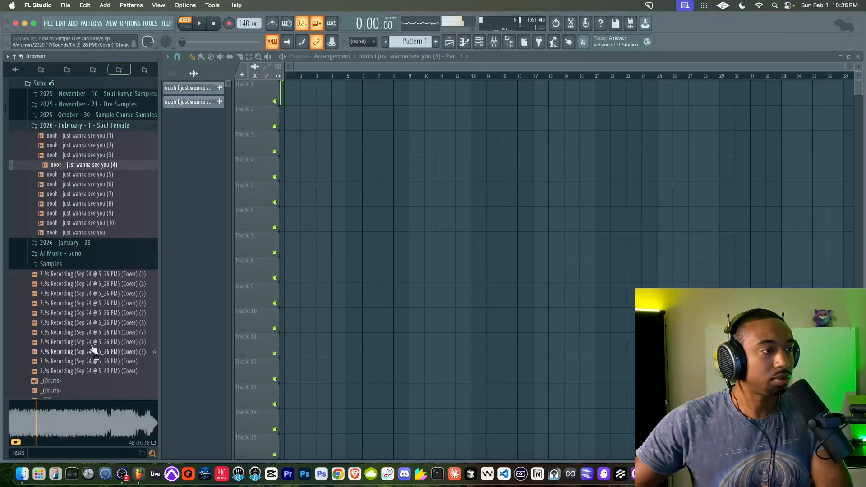
{"action": "left_click", "coordinate": [100, 194]}
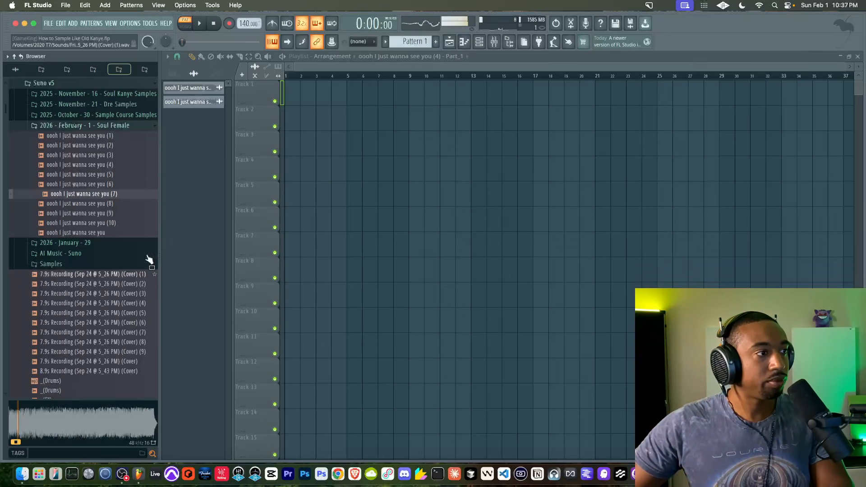
{"action": "key", "text": "space"}
{"action": "left_click_drag", "start_coordinate": [253, 162], "coordinate": [289, 90]}
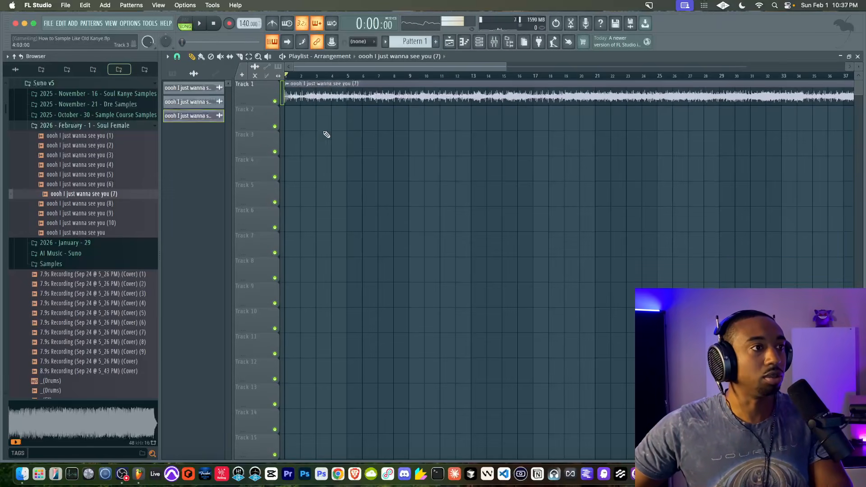
Slice off and delete the Track 1 clip's intro before about step 7 of bar 1, and move the remaining audio to bar 1
{"action": "scroll", "coordinate": [336, 140], "scroll_direction": "up", "scroll_amount": 5}
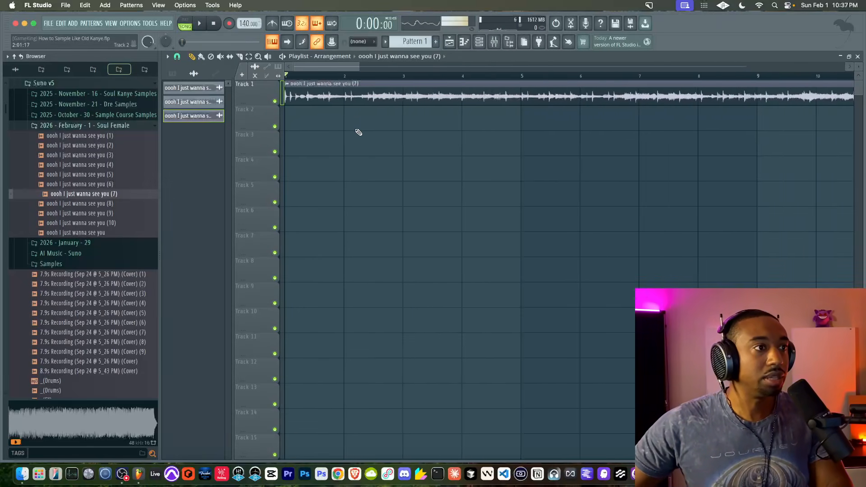
{"action": "scroll", "coordinate": [358, 132], "scroll_direction": "down", "scroll_amount": 1}
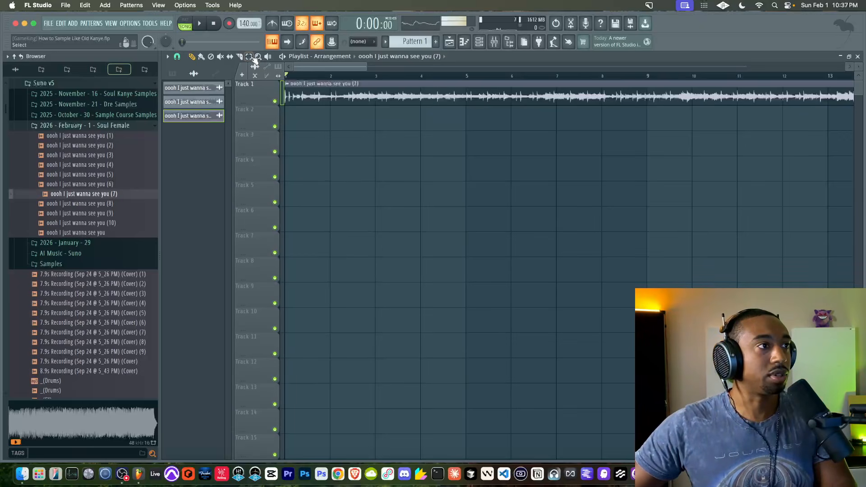
{"action": "scroll", "coordinate": [312, 120], "scroll_direction": "down", "scroll_amount": 1}
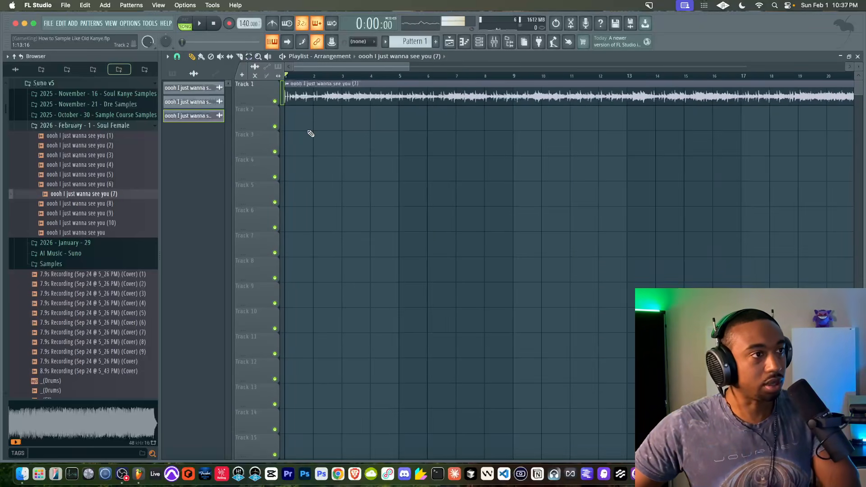
{"action": "scroll", "coordinate": [311, 133], "scroll_direction": "up", "scroll_amount": 2}
{"action": "key", "text": "space"}
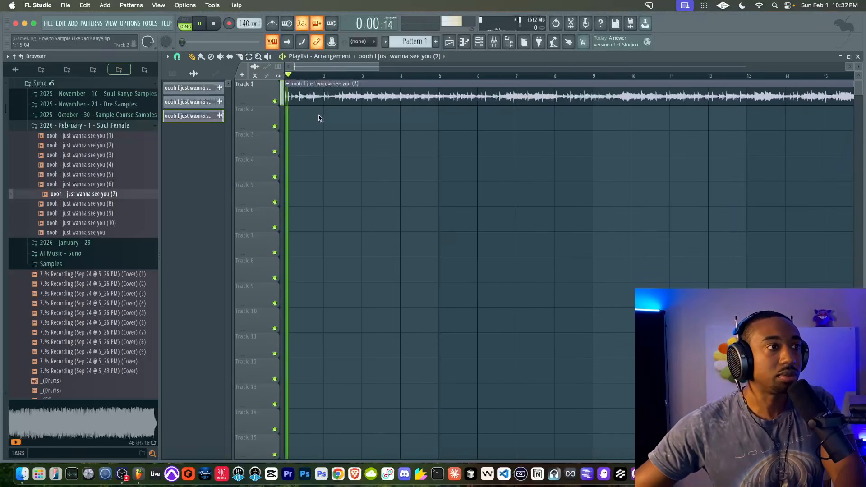
{"action": "key", "text": "space"}
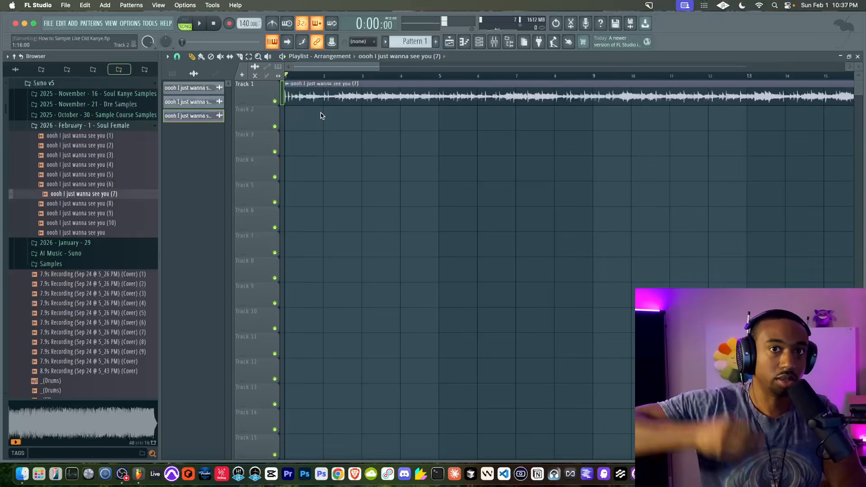
{"action": "key", "text": "space"}
{"action": "scroll", "coordinate": [321, 116], "scroll_direction": "up", "scroll_amount": 4}
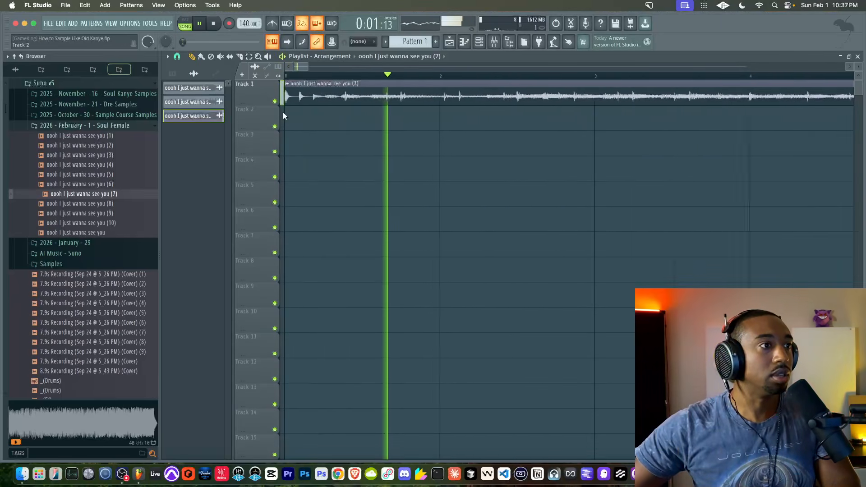
{"action": "key", "text": "space"}
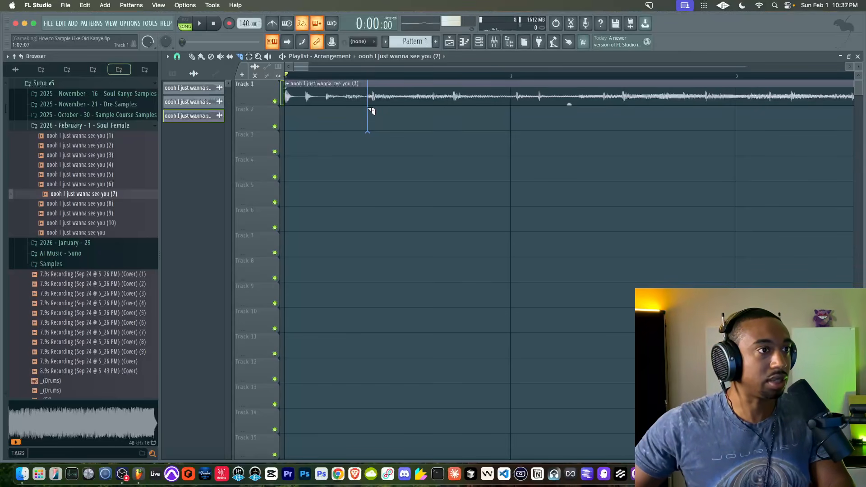
{"action": "right_click", "coordinate": [345, 94]}
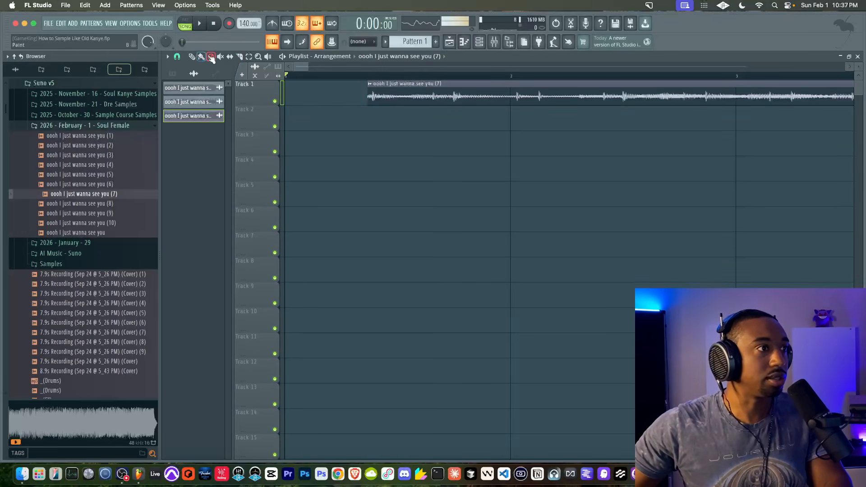
{"action": "left_click_drag", "start_coordinate": [417, 96], "coordinate": [335, 97]}
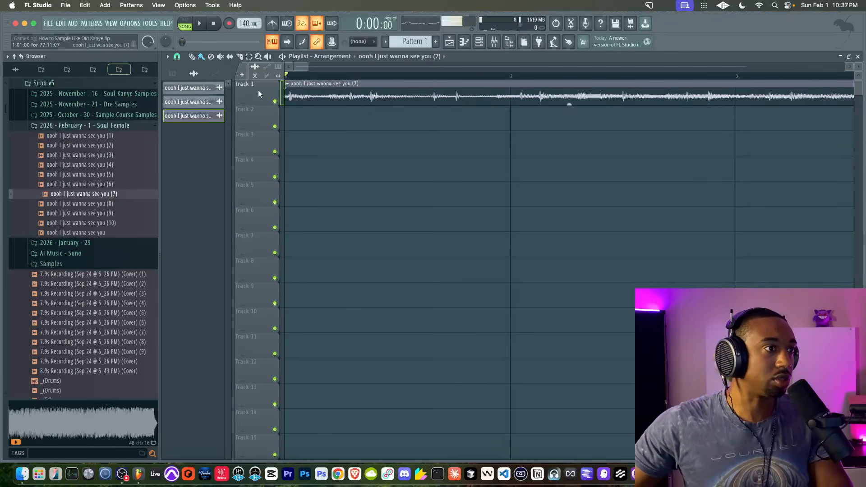
Play the trimmed sample from the start and slice the clip at bar 4
{"action": "scroll", "coordinate": [330, 144], "scroll_direction": "down", "scroll_amount": 2}
{"action": "scroll", "coordinate": [329, 144], "scroll_direction": "down", "scroll_amount": 1}
{"action": "key", "text": "space"}
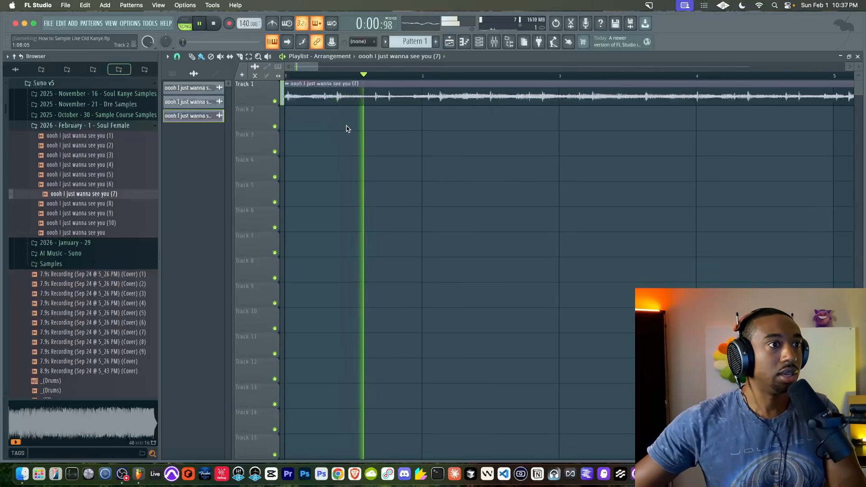
{"action": "key", "text": "space"}
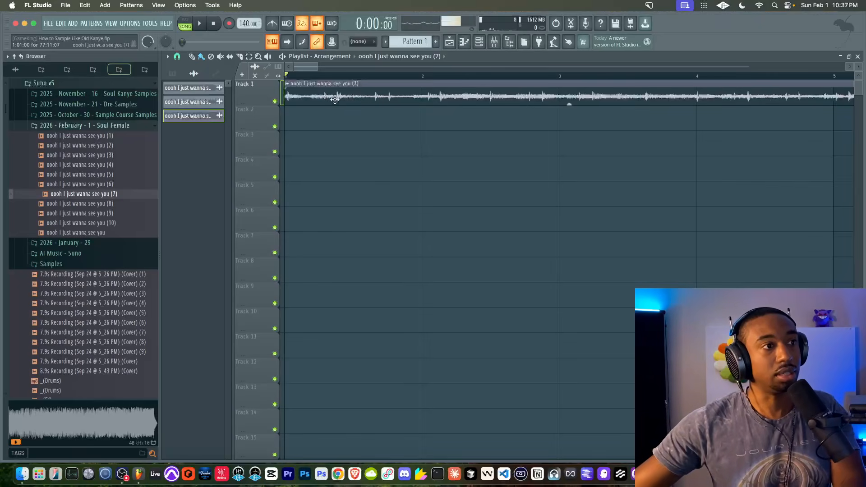
{"action": "key", "text": "space"}
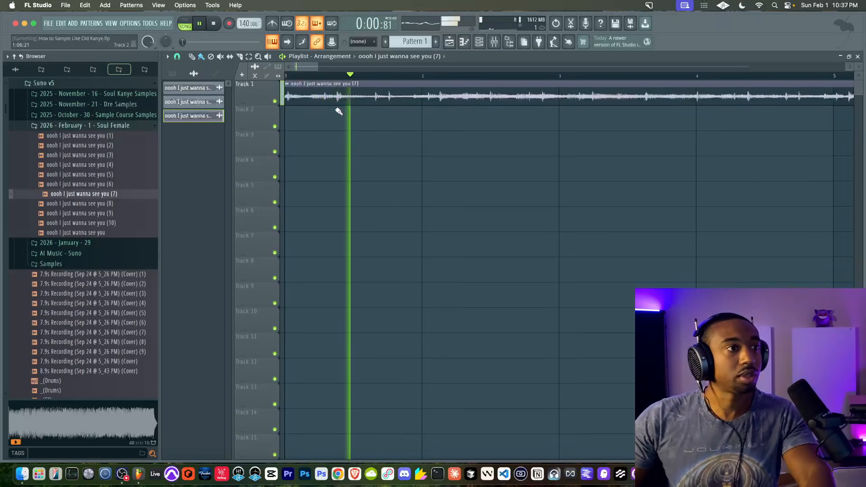
{"action": "key", "text": "space"}
{"action": "key", "text": "space"}
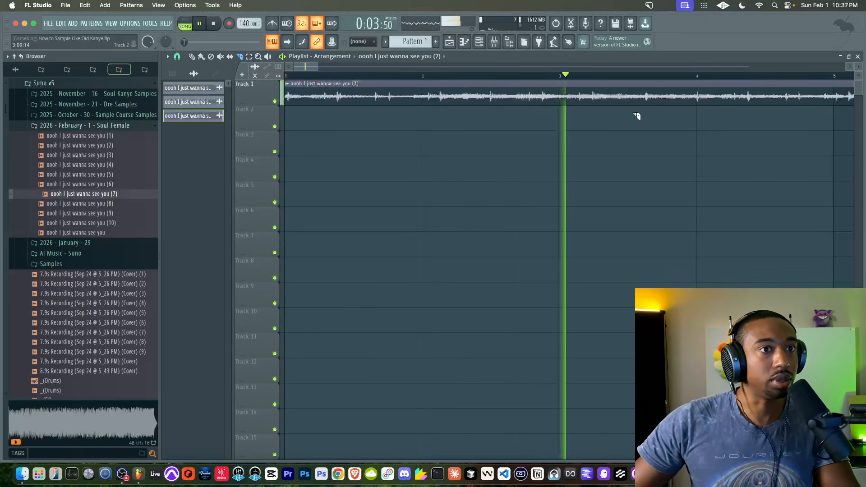
{"action": "left_click_drag", "start_coordinate": [701, 99], "coordinate": [702, 112]}
{"action": "key", "text": "space"}
{"action": "scroll", "coordinate": [592, 120], "scroll_direction": "down", "scroll_amount": 1}
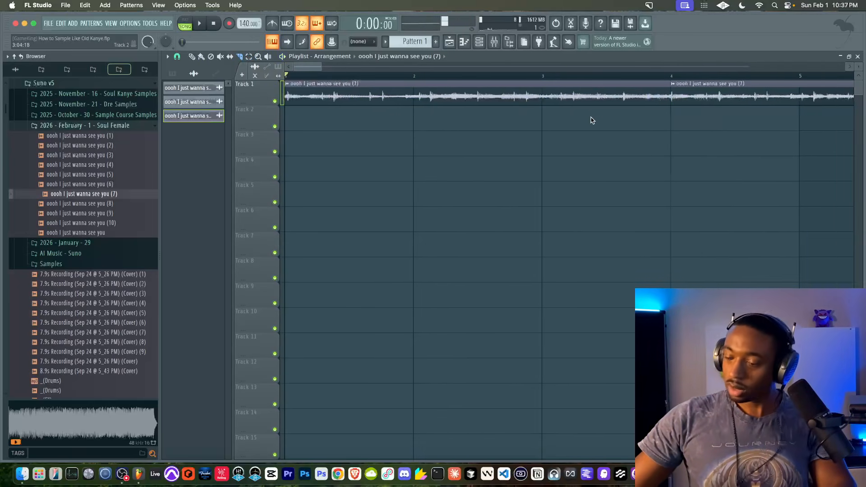
Play through the second phrase of the sample and slice the clip just before bar 7
{"action": "scroll", "coordinate": [592, 120], "scroll_direction": "down", "scroll_amount": 2}
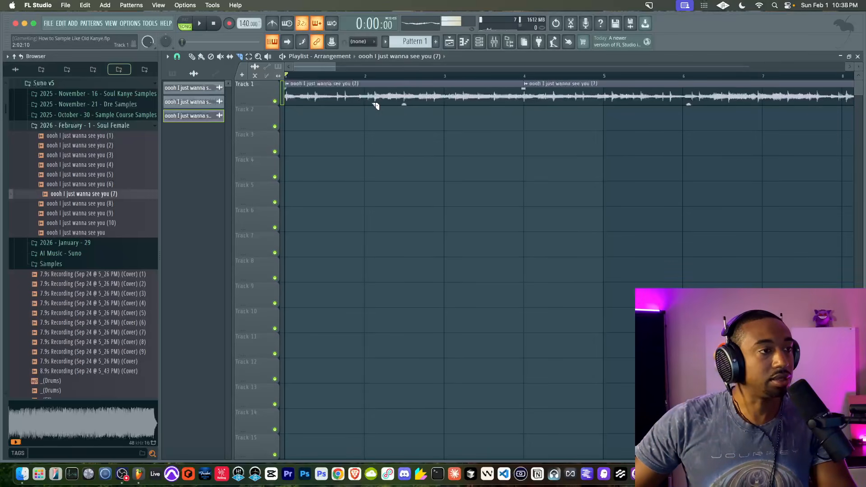
{"action": "key", "text": "space"}
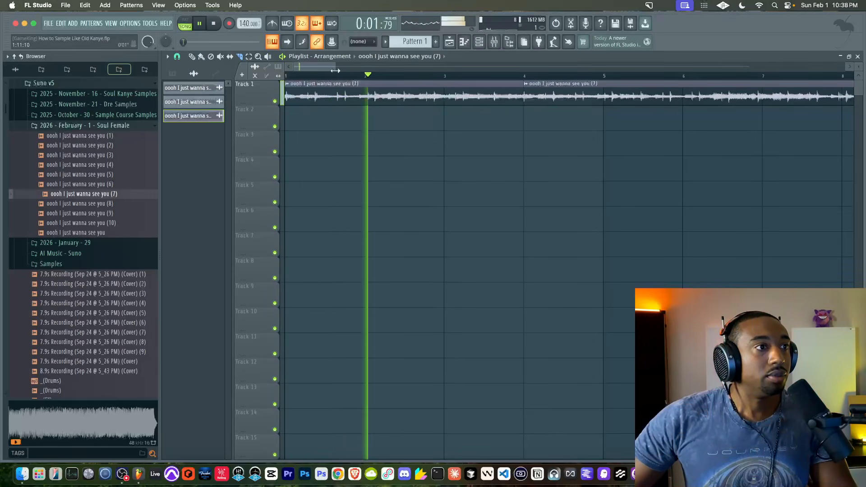
{"action": "key", "text": "space"}
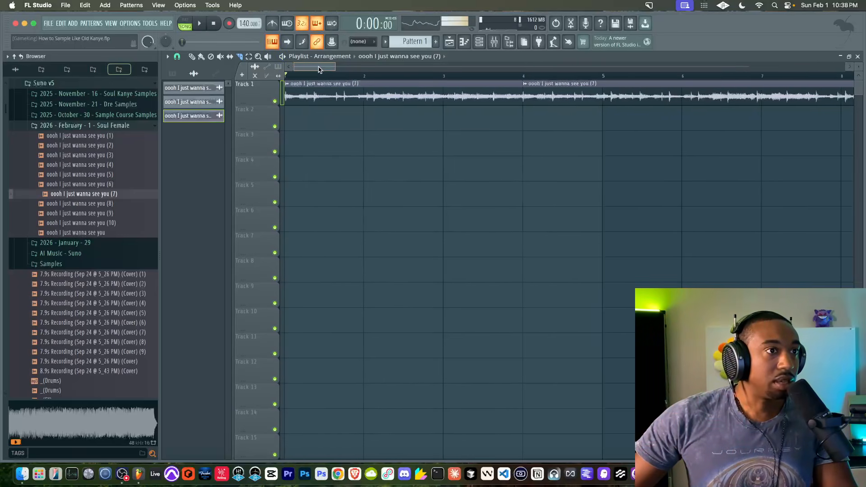
{"action": "left_click_drag", "start_coordinate": [320, 69], "coordinate": [314, 70]}
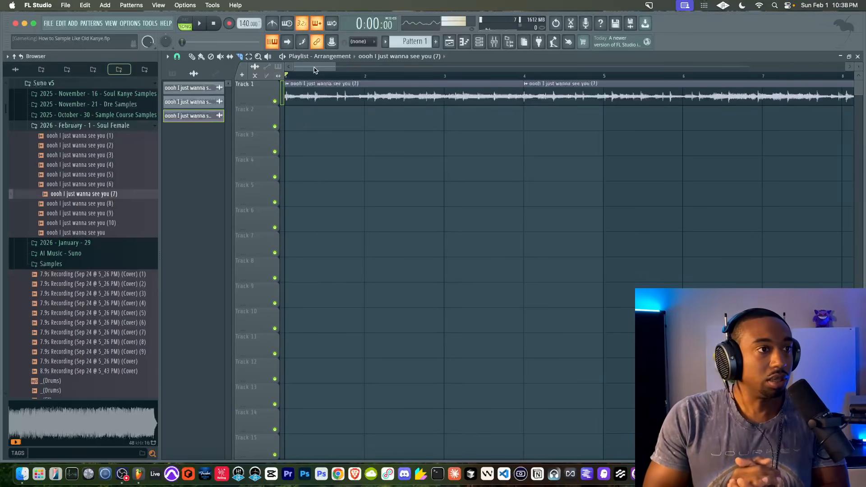
{"action": "key", "text": "space"}
{"action": "left_click_drag", "start_coordinate": [319, 67], "coordinate": [337, 67]}
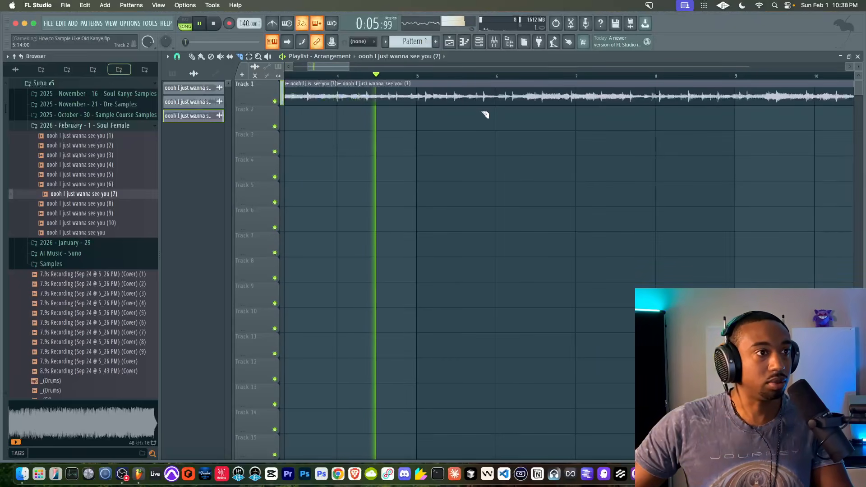
{"action": "scroll", "coordinate": [521, 114], "scroll_direction": "up", "scroll_amount": 2}
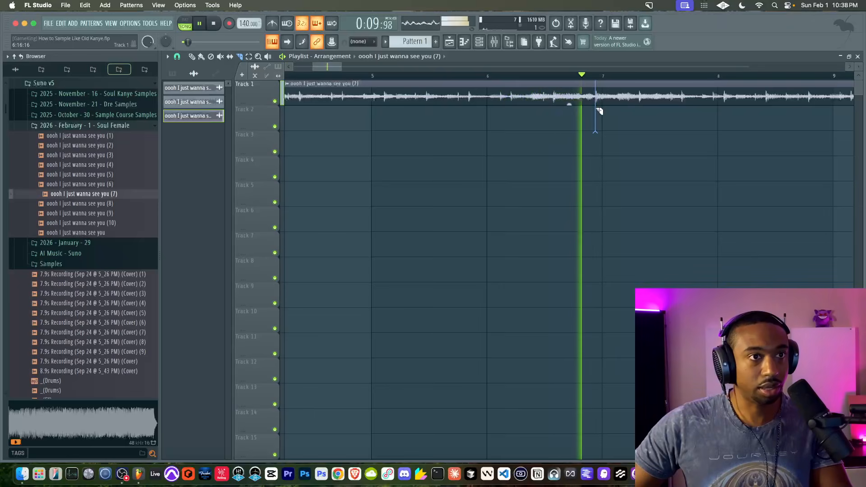
{"action": "scroll", "coordinate": [595, 106], "scroll_direction": "down", "scroll_amount": 3}
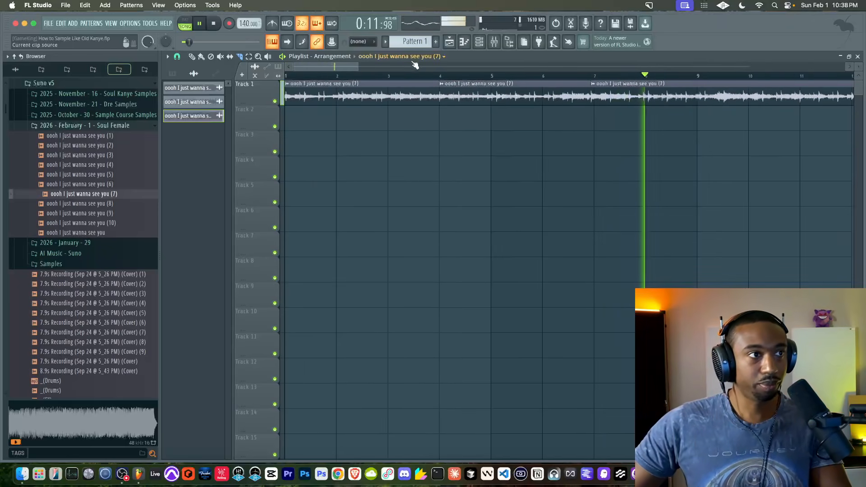
Slice the sample at its next two phrase starts, just before bars 10 and 13
{"action": "left_click_drag", "start_coordinate": [347, 66], "coordinate": [387, 72]}
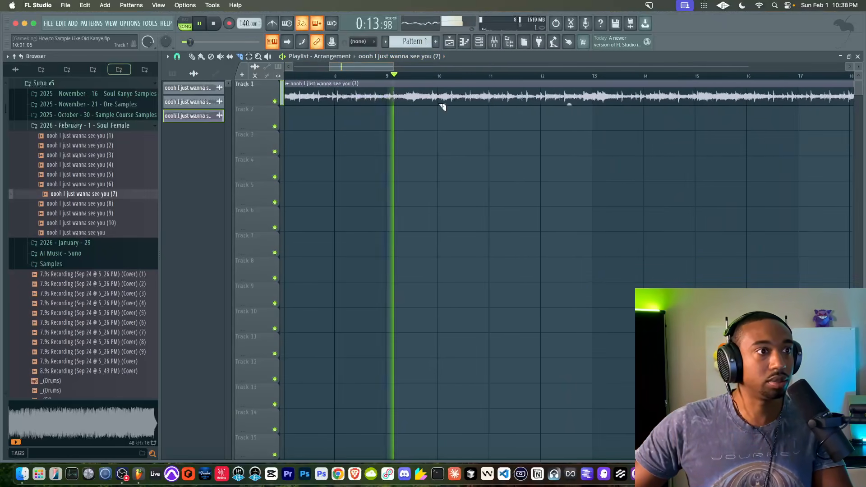
{"action": "scroll", "coordinate": [443, 107], "scroll_direction": "up", "scroll_amount": 2}
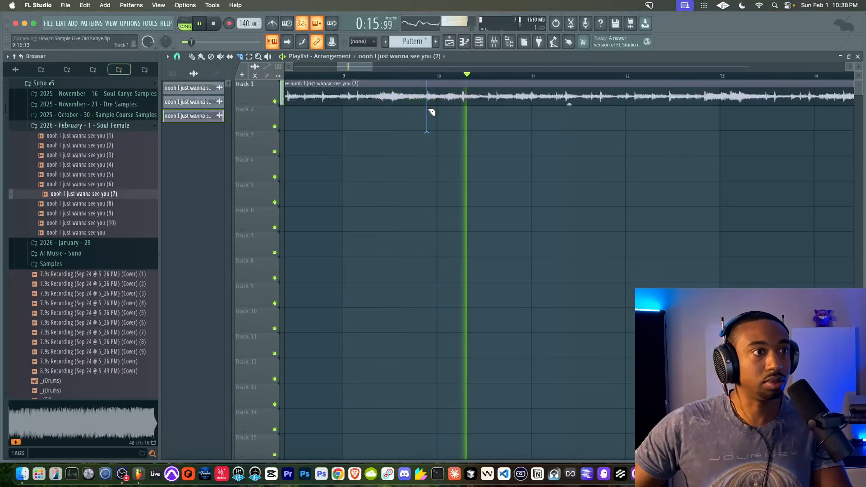
{"action": "left_click_drag", "start_coordinate": [359, 66], "coordinate": [374, 68]}
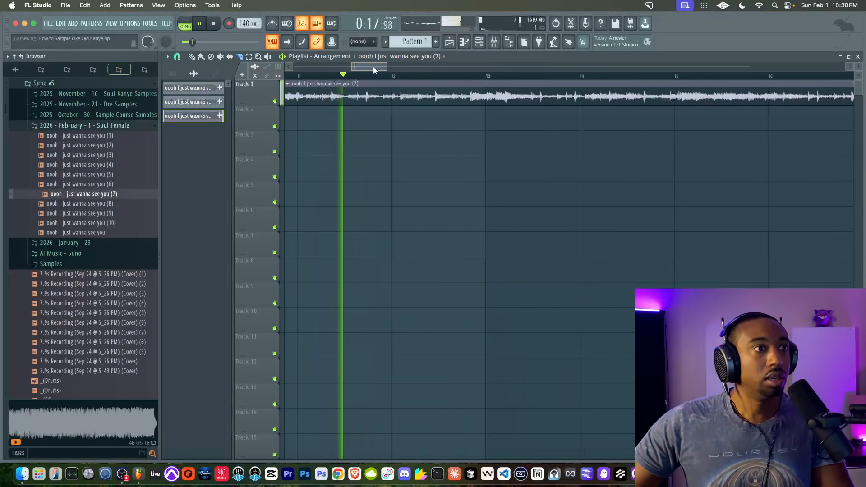
{"action": "left_click_drag", "start_coordinate": [470, 112], "coordinate": [470, 103]}
Keep cutting the sample phrase by phrase, with slices shortly before bars 16 and 19
{"action": "left_click_drag", "start_coordinate": [376, 66], "coordinate": [397, 66]}
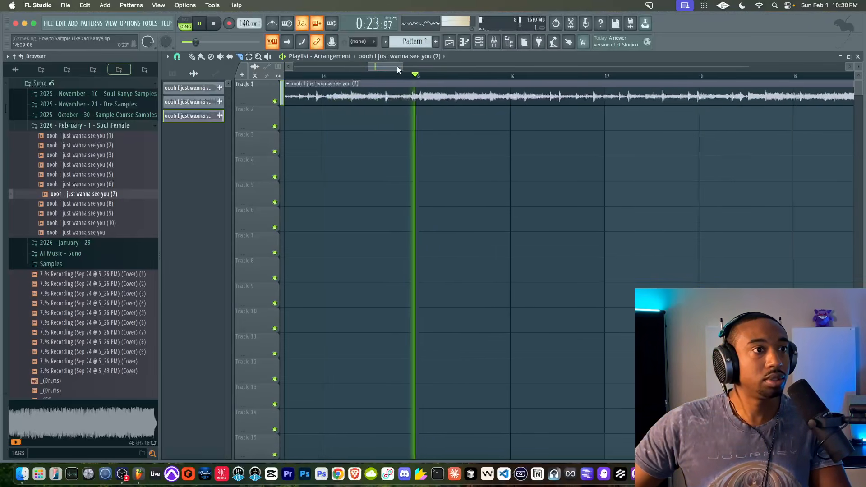
{"action": "left_click_drag", "start_coordinate": [490, 108], "coordinate": [491, 108]}
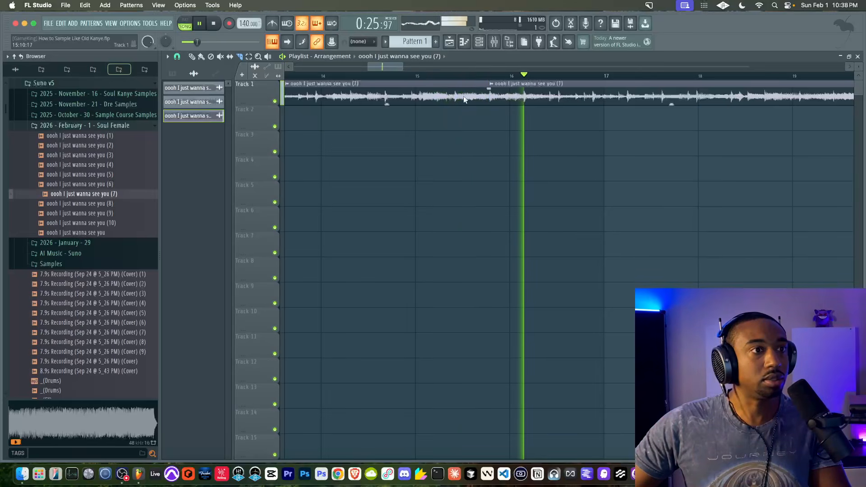
{"action": "left_click_drag", "start_coordinate": [391, 67], "coordinate": [404, 67]}
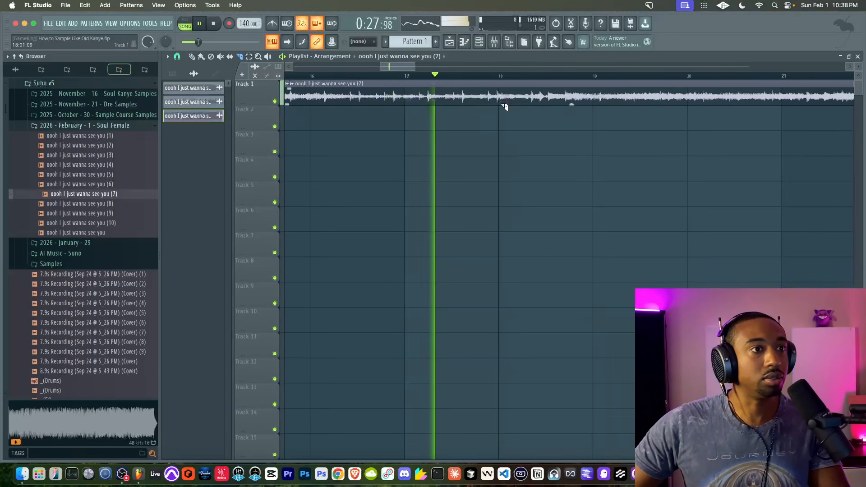
{"action": "left_click_drag", "start_coordinate": [565, 93], "coordinate": [566, 109]}
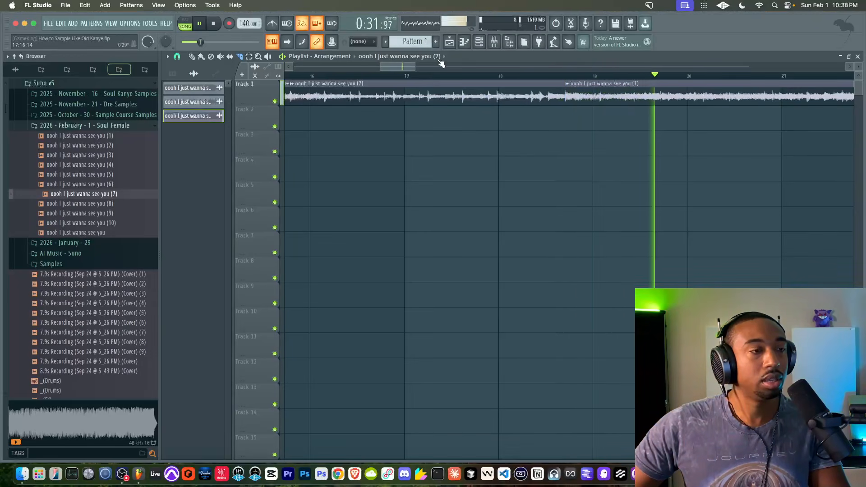
Resume playback from bar 18 and slice the sample at the next phrase start, shortly before bar 22
{"action": "key", "text": "space"}
{"action": "scroll", "coordinate": [408, 67], "scroll_direction": "down", "scroll_amount": 5}
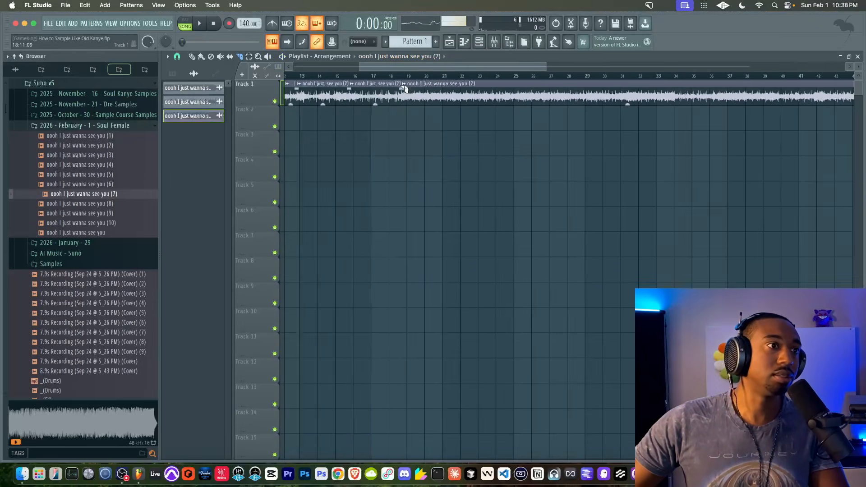
{"action": "left_click", "coordinate": [394, 76]}
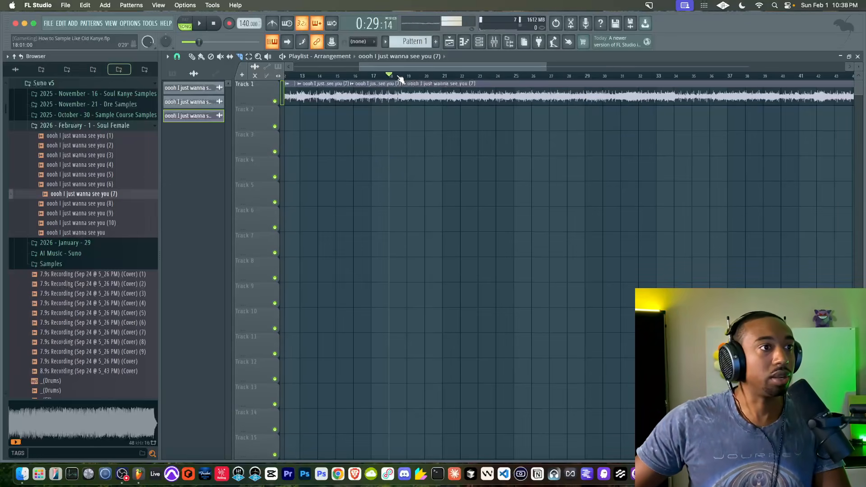
{"action": "key", "text": "space"}
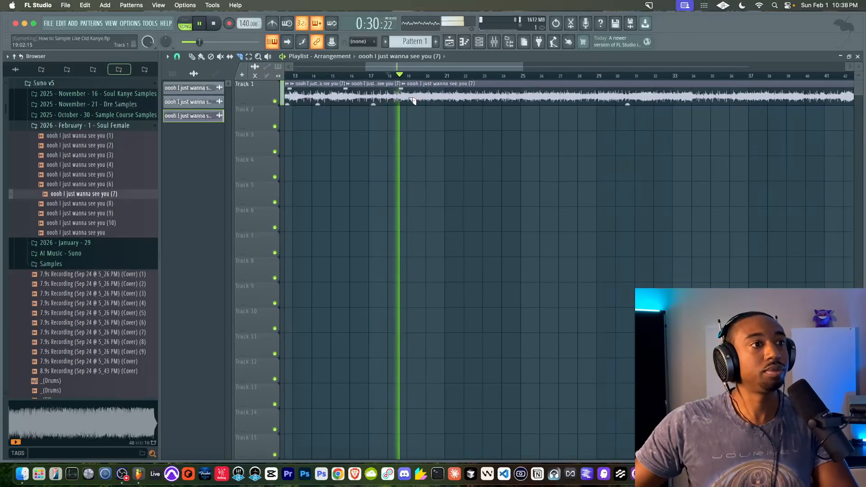
{"action": "scroll", "coordinate": [406, 106], "scroll_direction": "up", "scroll_amount": 3}
{"action": "key", "text": "space"}
{"action": "scroll", "coordinate": [406, 103], "scroll_direction": "up", "scroll_amount": 3}
{"action": "key", "text": "space"}
{"action": "left_click_drag", "start_coordinate": [414, 66], "coordinate": [435, 67]}
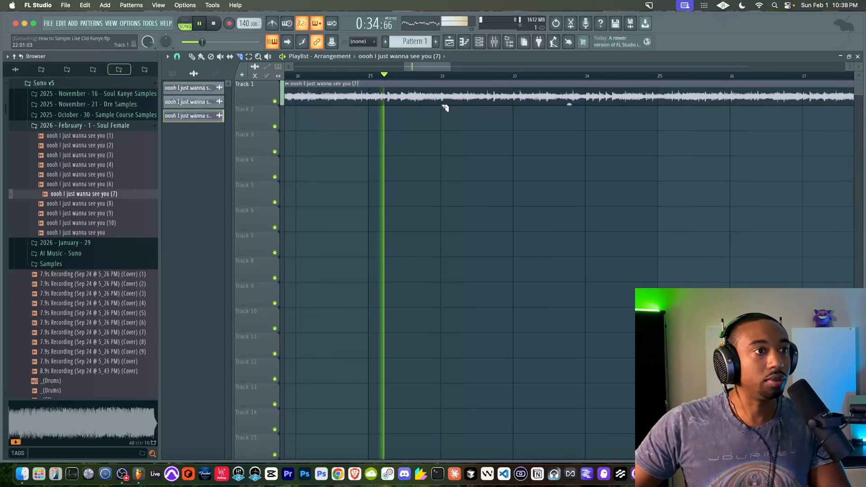
{"action": "left_click", "coordinate": [415, 104]}
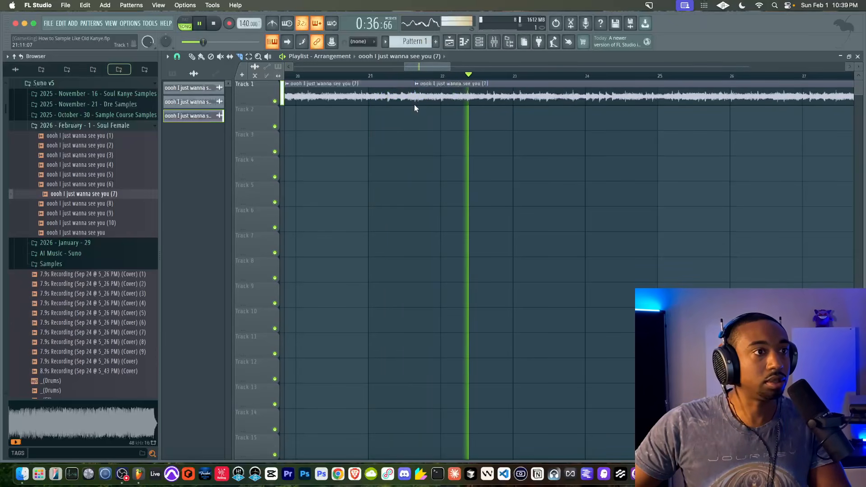
Slice the sample at the following phrase start, about midway through bar 24, and inspect the cut against the waveform
{"action": "left_click_drag", "start_coordinate": [421, 67], "coordinate": [438, 68]}
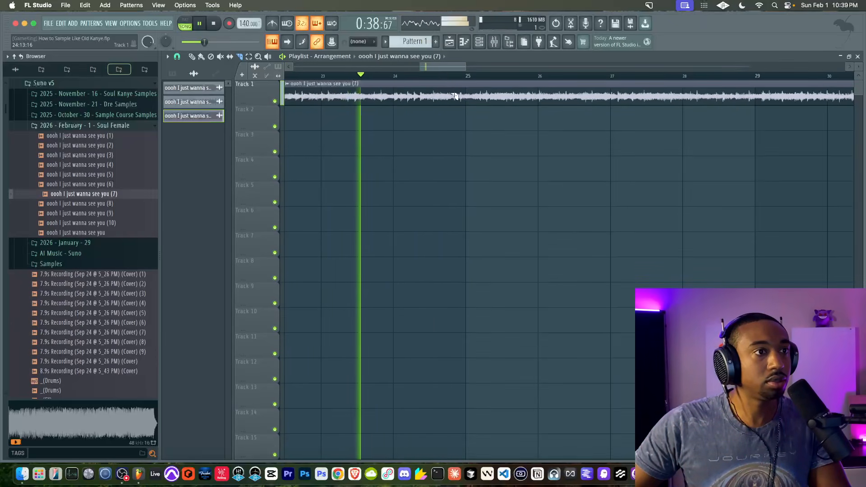
{"action": "left_click", "coordinate": [433, 109]}
{"action": "key", "text": "space"}
{"action": "scroll", "coordinate": [432, 109], "scroll_direction": "up", "scroll_amount": 5}
{"action": "scroll", "coordinate": [433, 108], "scroll_direction": "up", "scroll_amount": 2}
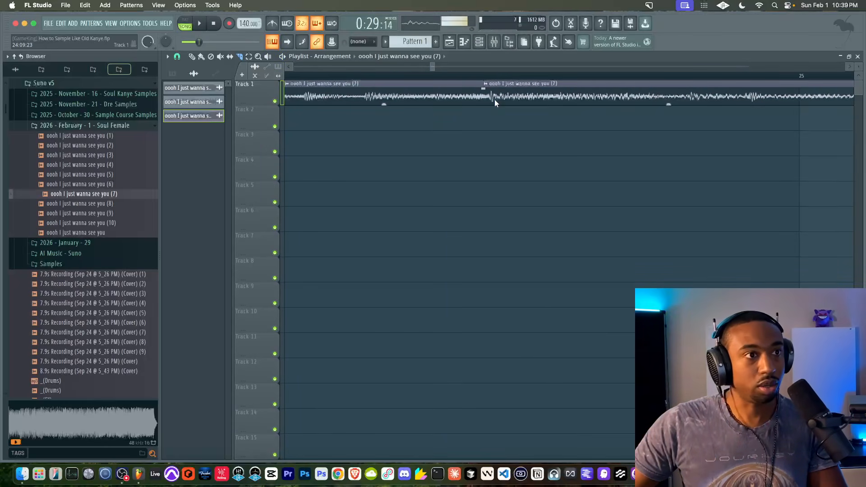
{"action": "scroll", "coordinate": [489, 102], "scroll_direction": "down", "scroll_amount": 3}
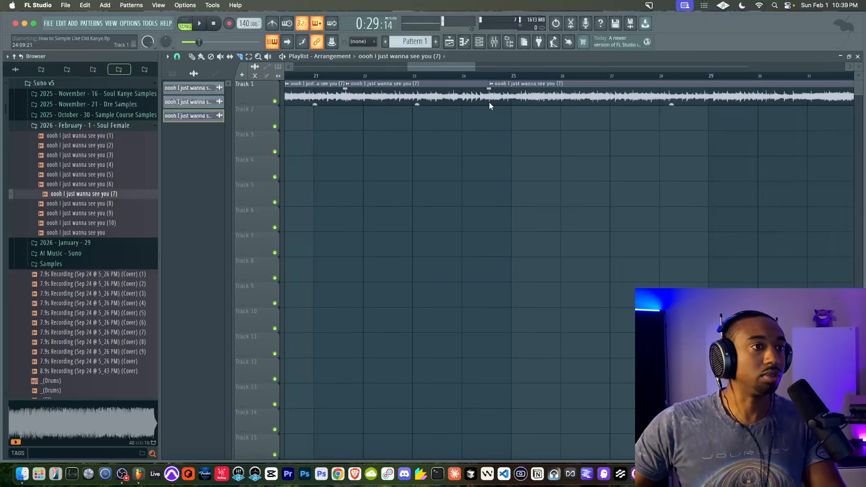
Stop playback, make the first slice unique as its own sample, and move it straight down to Track 2
{"action": "scroll", "coordinate": [410, 110], "scroll_direction": "down", "scroll_amount": 3}
{"action": "scroll", "coordinate": [410, 110], "scroll_direction": "left", "scroll_amount": 10}
{"action": "left_click", "coordinate": [319, 85], "text": "super"}
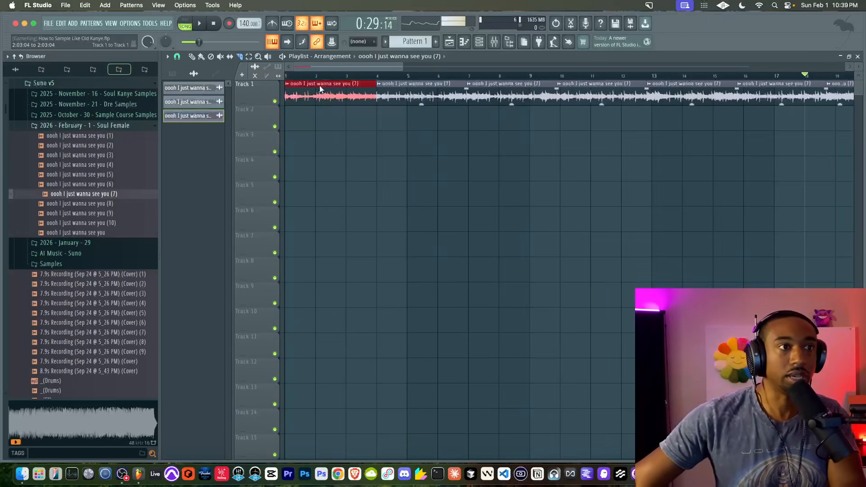
{"action": "scroll", "coordinate": [320, 85], "scroll_direction": "down", "scroll_amount": 3}
{"action": "left_click", "coordinate": [213, 24]}
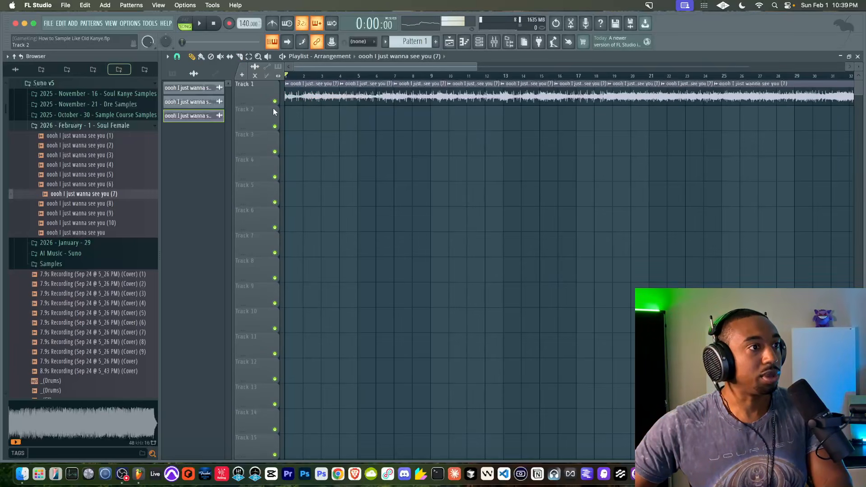
{"action": "left_click", "coordinate": [288, 85]}
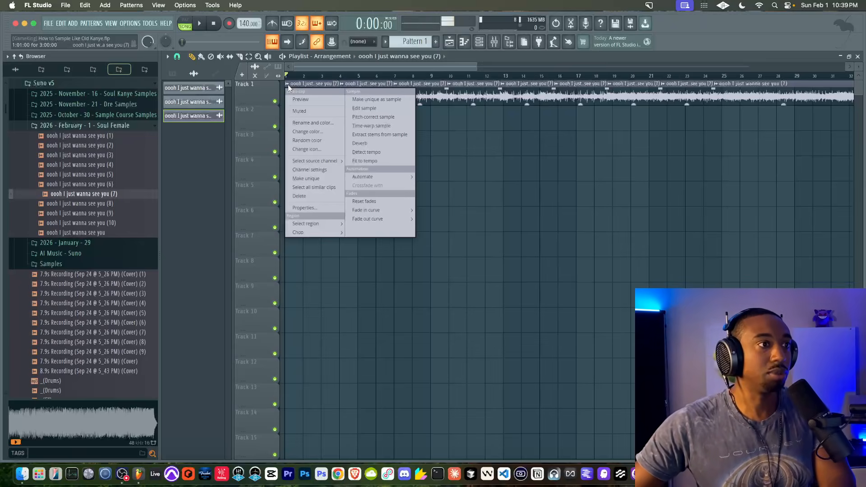
{"action": "left_click", "coordinate": [398, 101]}
{"action": "left_click", "coordinate": [319, 89], "text": "super"}
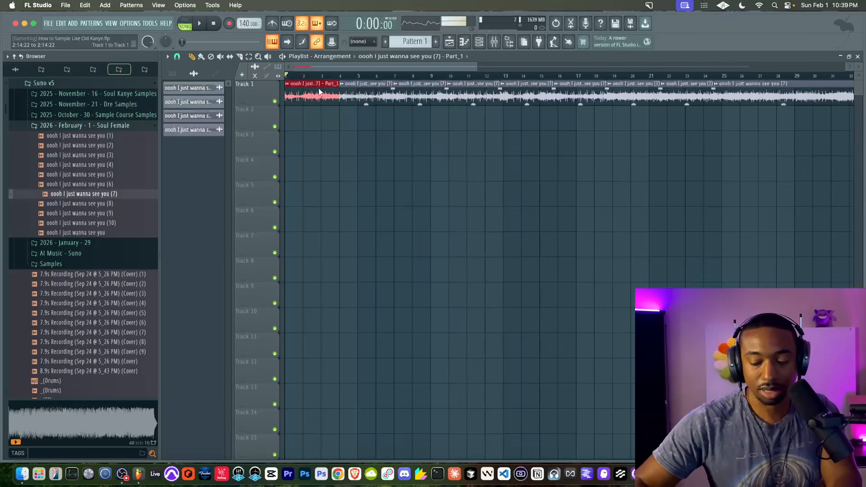
{"action": "left_click_drag", "start_coordinate": [319, 90], "coordinate": [318, 122]}
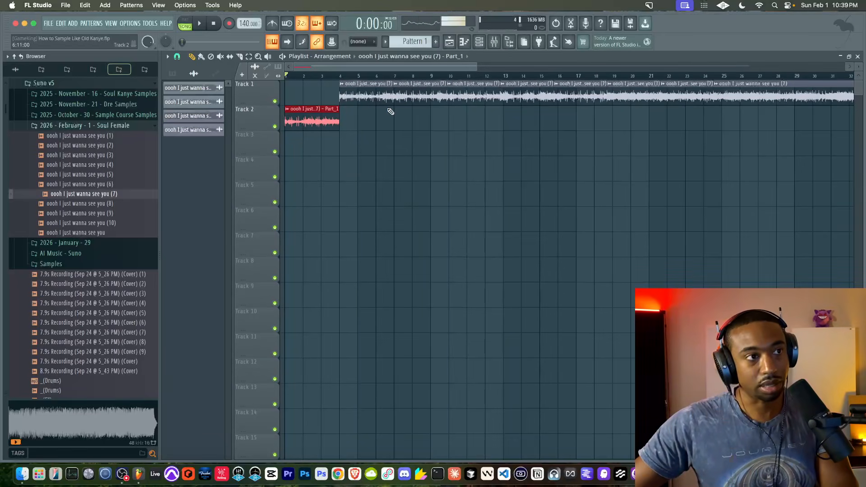
Make the second and third slices unique as samples and move each one down to Track 2 at its original time
{"action": "right_click", "coordinate": [343, 85]}
{"action": "left_click", "coordinate": [425, 100]}
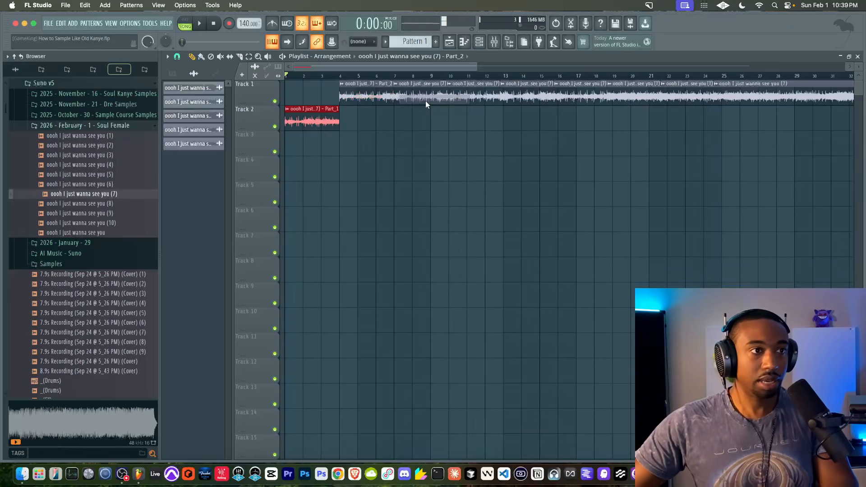
{"action": "left_click", "coordinate": [346, 98], "text": "super"}
{"action": "left_click_drag", "start_coordinate": [346, 99], "coordinate": [345, 124]}
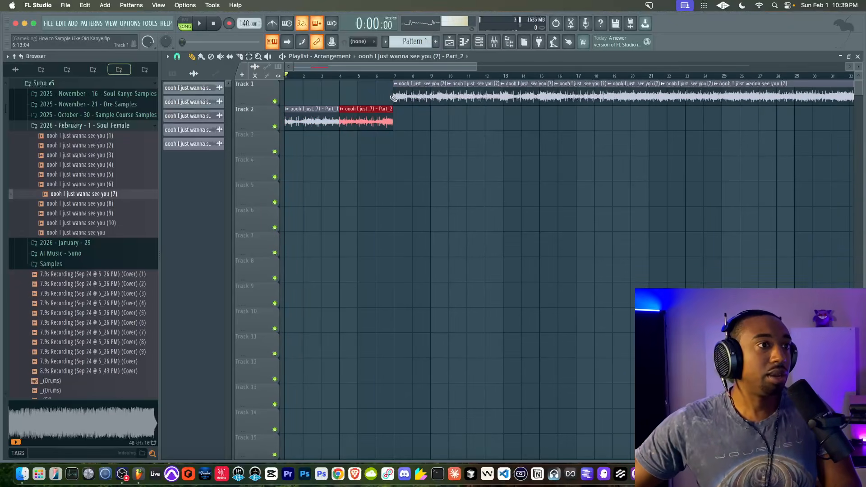
{"action": "right_click", "coordinate": [395, 84]}
{"action": "left_click", "coordinate": [482, 100]}
{"action": "left_click", "coordinate": [420, 97], "text": "super"}
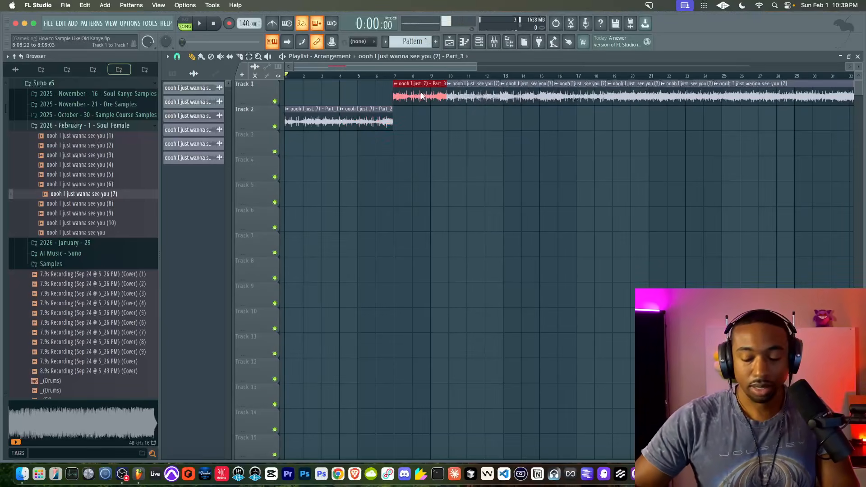
{"action": "left_click_drag", "start_coordinate": [420, 97], "coordinate": [420, 123]}
Make the fourth and fifth slices unique as samples and place each directly below its original position on Track 2
{"action": "right_click", "coordinate": [450, 85]}
{"action": "left_click", "coordinate": [538, 97]}
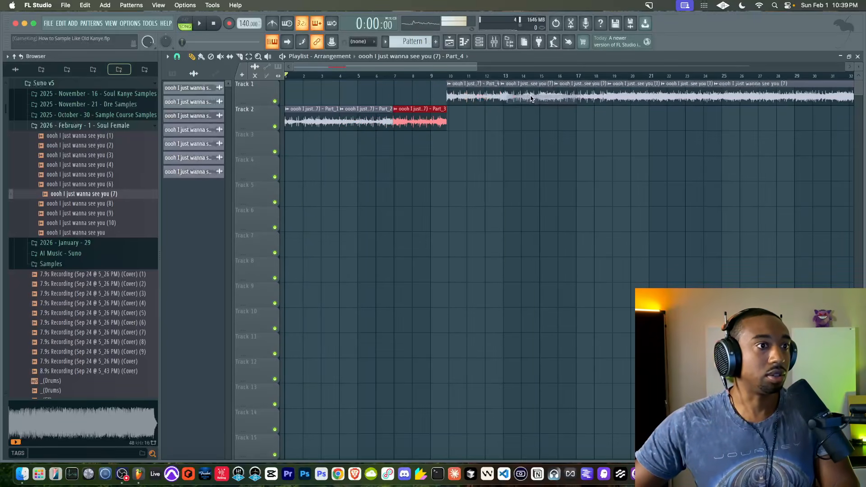
{"action": "left_click", "coordinate": [481, 101], "text": "super"}
{"action": "left_click_drag", "start_coordinate": [480, 99], "coordinate": [480, 124]}
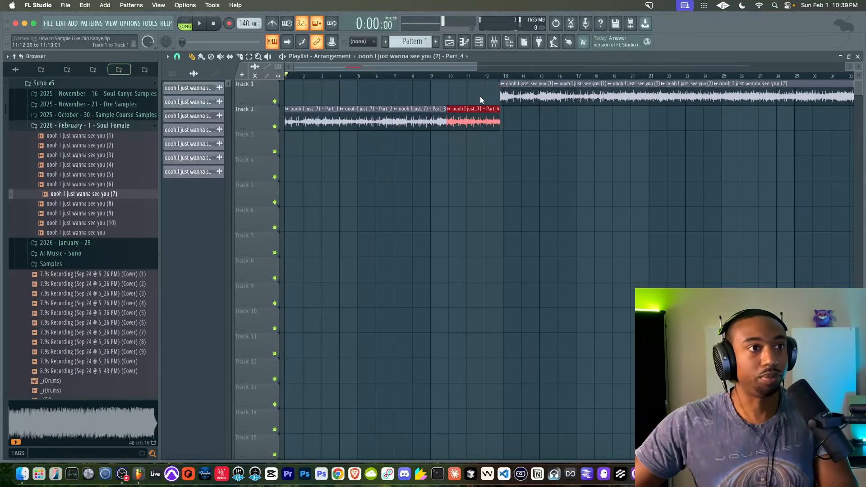
{"action": "right_click", "coordinate": [502, 86]}
{"action": "left_click", "coordinate": [585, 99]}
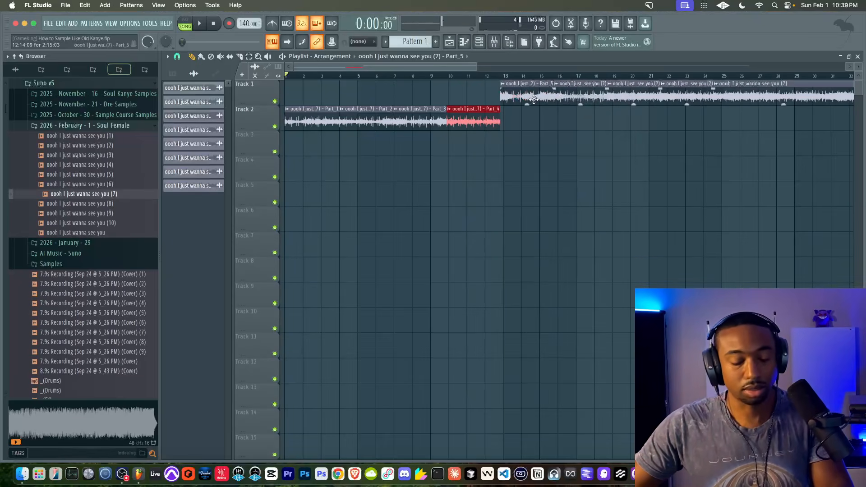
{"action": "left_click_drag", "start_coordinate": [528, 99], "coordinate": [528, 123]}
{"action": "scroll", "coordinate": [524, 97], "scroll_direction": "right", "scroll_amount": 2}
{"action": "key", "text": "space"}
Make the sixth and seventh slices unique as samples and shift both down one track to Track 2
{"action": "left_click", "coordinate": [524, 97], "text": "super"}
{"action": "left_click", "coordinate": [521, 84]}
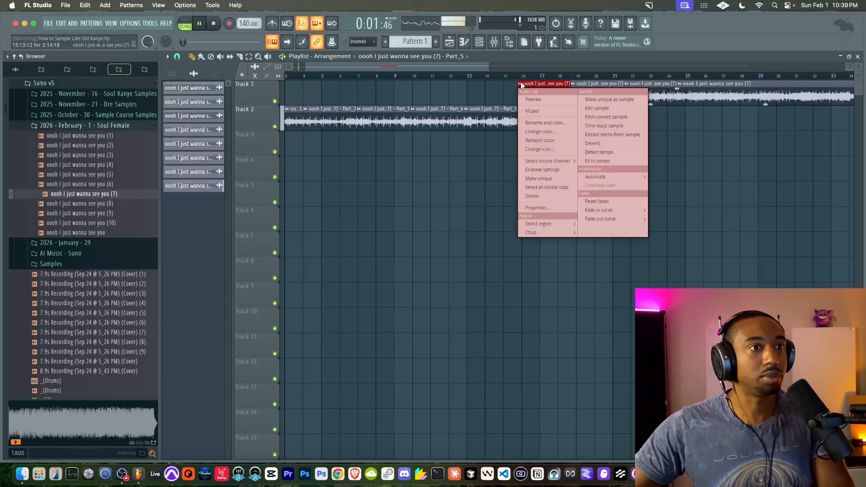
{"action": "left_click", "coordinate": [597, 101]}
{"action": "key", "text": "shift+Down"}
{"action": "left_click", "coordinate": [582, 95], "text": "super"}
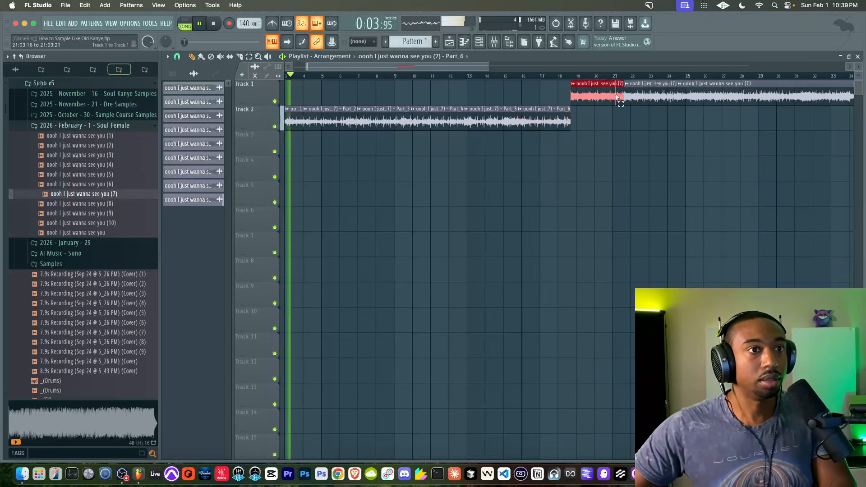
{"action": "left_click", "coordinate": [577, 87]}
{"action": "left_click", "coordinate": [592, 95]}
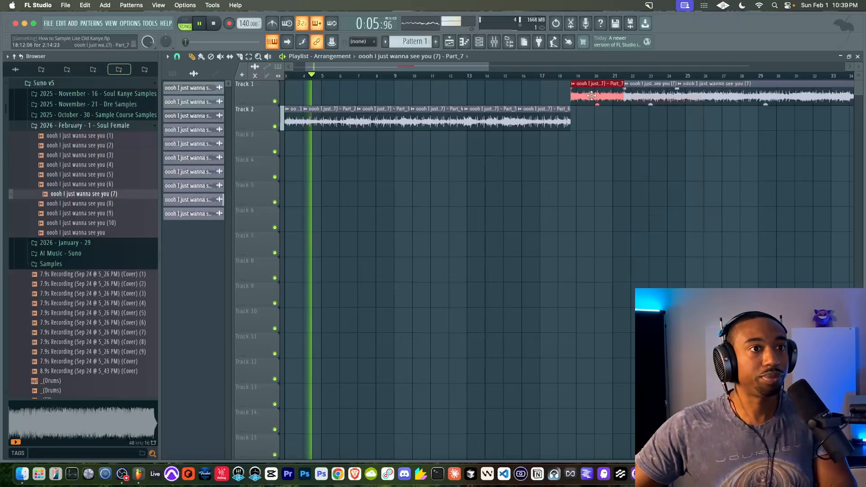
{"action": "key", "text": "shift+Down"}
Make the eighth slice unique as a sample, shift it down to Track 2, and save the project
{"action": "left_click", "coordinate": [627, 85]}
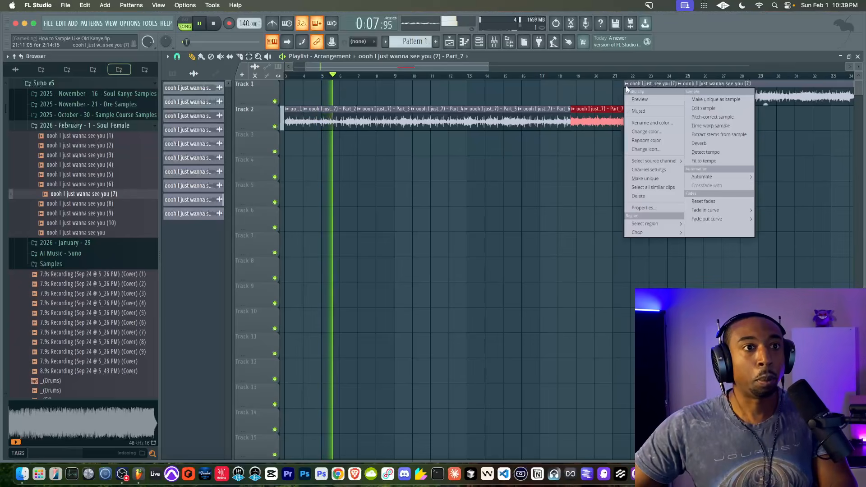
{"action": "left_click", "coordinate": [694, 100]}
{"action": "key", "text": "shift+Down"}
{"action": "key", "text": "space"}
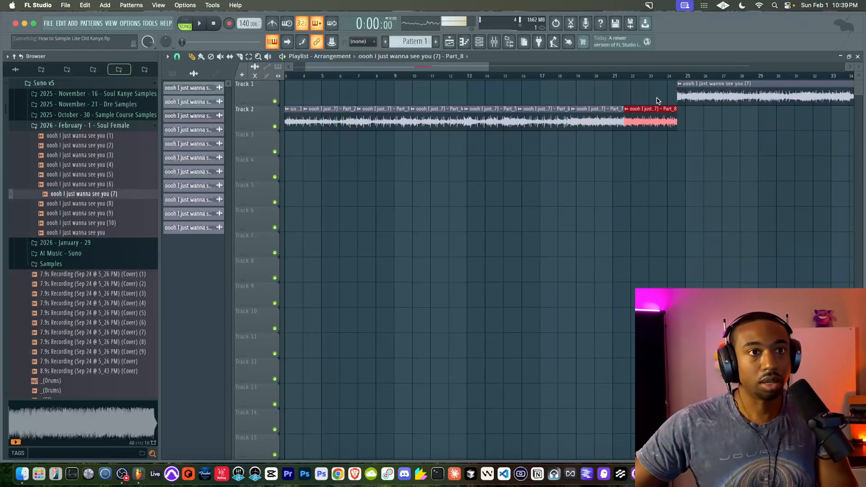
{"action": "key", "text": "super+s"}
Delete the leftover remainder of the sample from Track 1, keeping only the eight slices on Track 2
{"action": "scroll", "coordinate": [657, 101], "scroll_direction": "down", "scroll_amount": 3}
{"action": "right_click", "coordinate": [683, 89]}
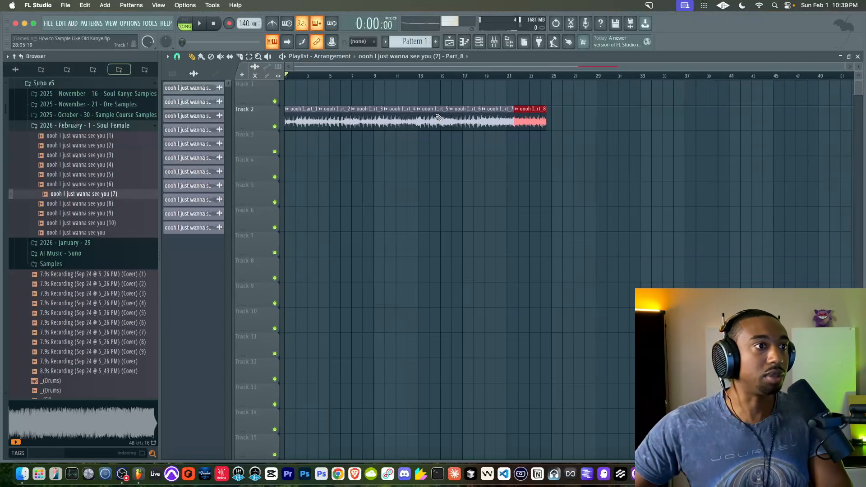
{"action": "left_click_drag", "start_coordinate": [304, 113], "coordinate": [583, 146]}
{"action": "right_click", "coordinate": [537, 168]}
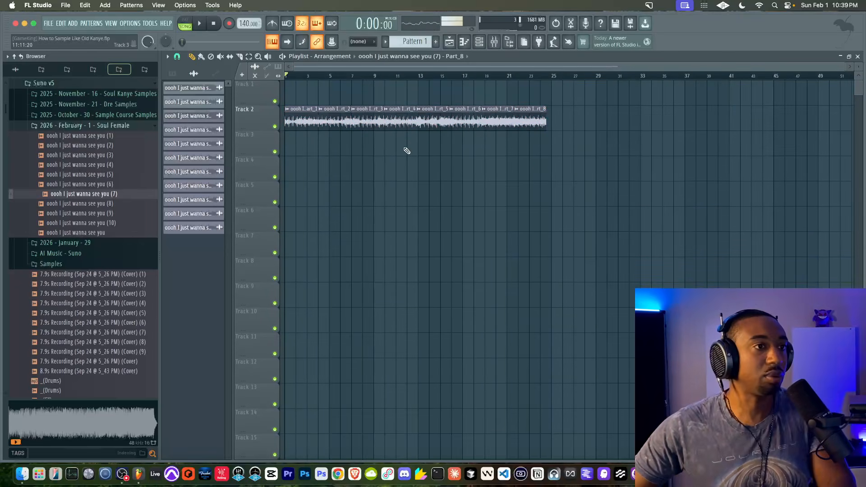
{"action": "scroll", "coordinate": [408, 149], "scroll_direction": "up", "scroll_amount": 3}
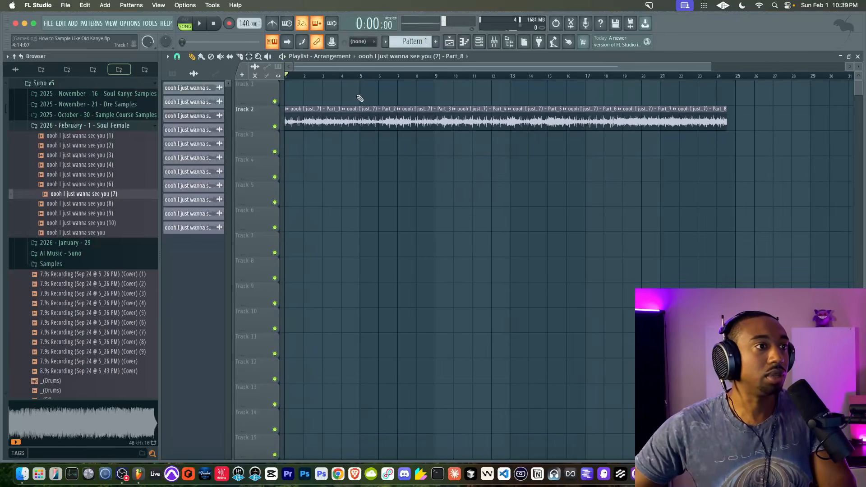
Audition the slices on Track 2, playing from the start of the third slice near bar 7
{"action": "left_click", "coordinate": [361, 119]}
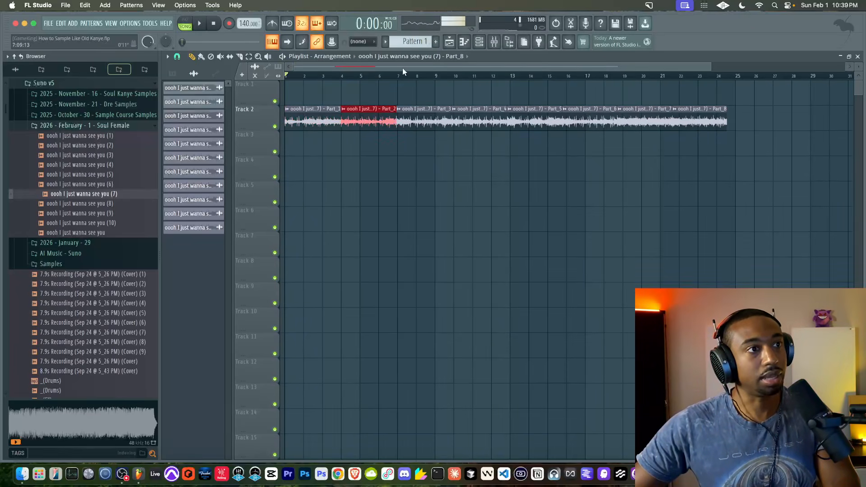
{"action": "key", "text": "space"}
{"action": "key", "text": "space"}
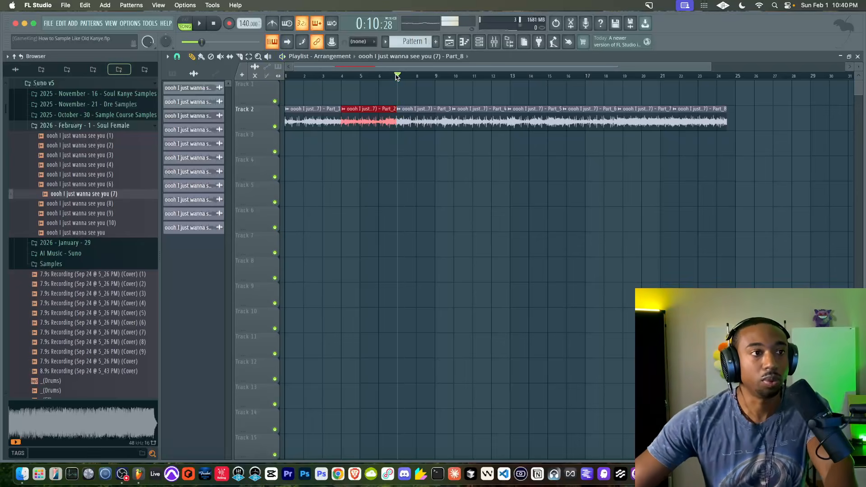
{"action": "key", "text": "space"}
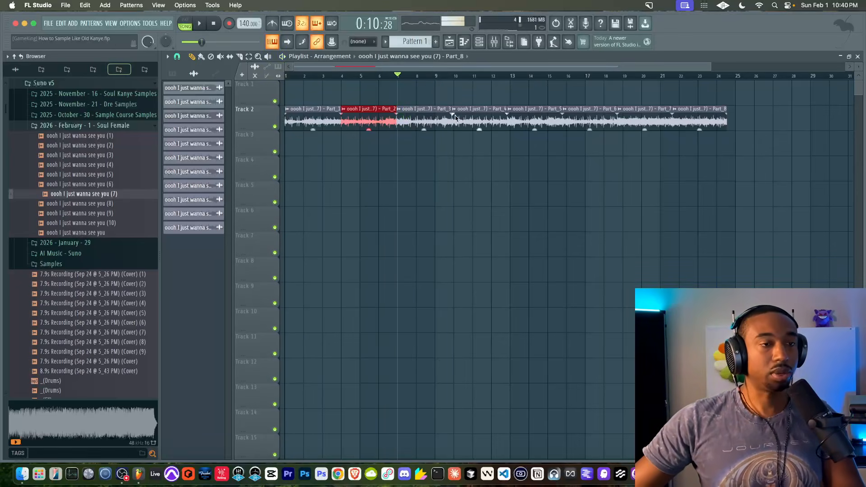
{"action": "key", "text": "space"}
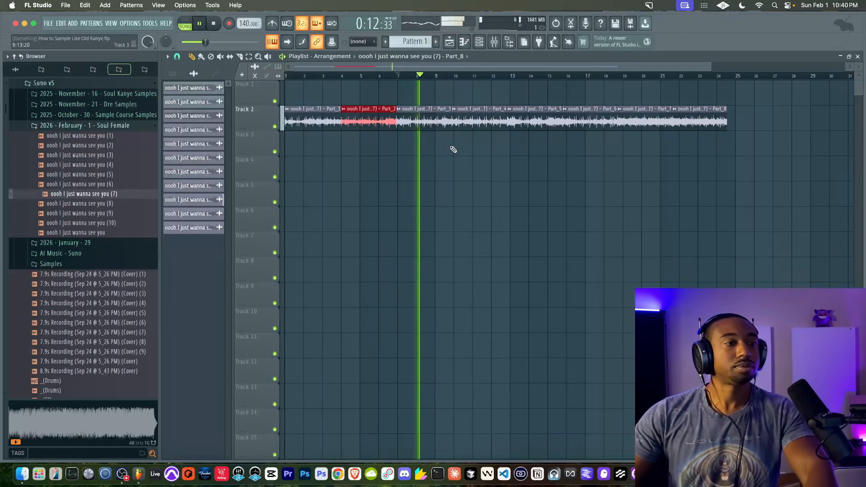
Move the third slice up to Track 1 at its current time and open its audio clip settings
{"action": "left_click", "coordinate": [444, 123]}
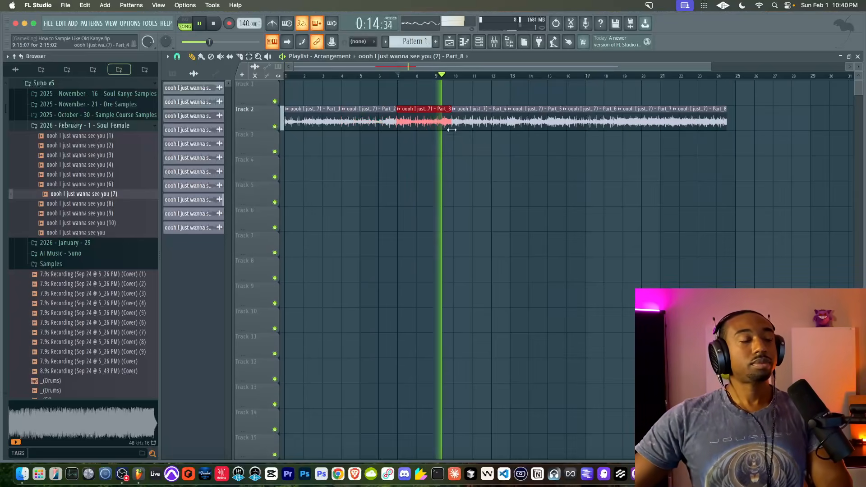
{"action": "key", "text": "space"}
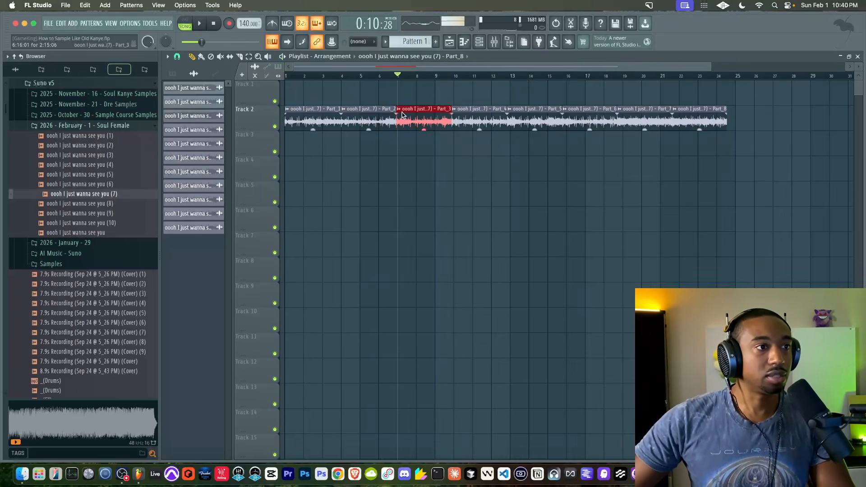
{"action": "left_click_drag", "start_coordinate": [418, 115], "coordinate": [419, 90]}
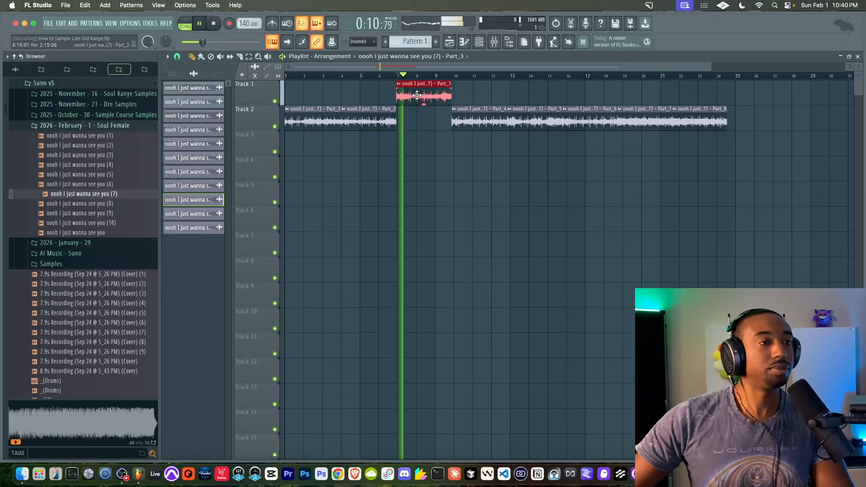
{"action": "double_click", "coordinate": [411, 91]}
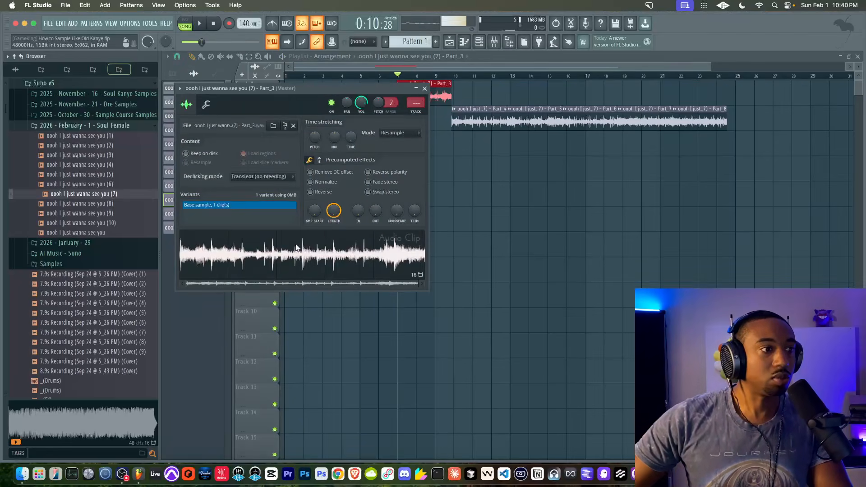
Close the third slice's clip settings, move the slice to bar 1 on Track 1, and mute Track 2
{"action": "right_click", "coordinate": [296, 247]}
{"action": "left_click", "coordinate": [497, 250]}
{"action": "left_click", "coordinate": [426, 89]}
{"action": "left_click_drag", "start_coordinate": [426, 91], "coordinate": [270, 91]}
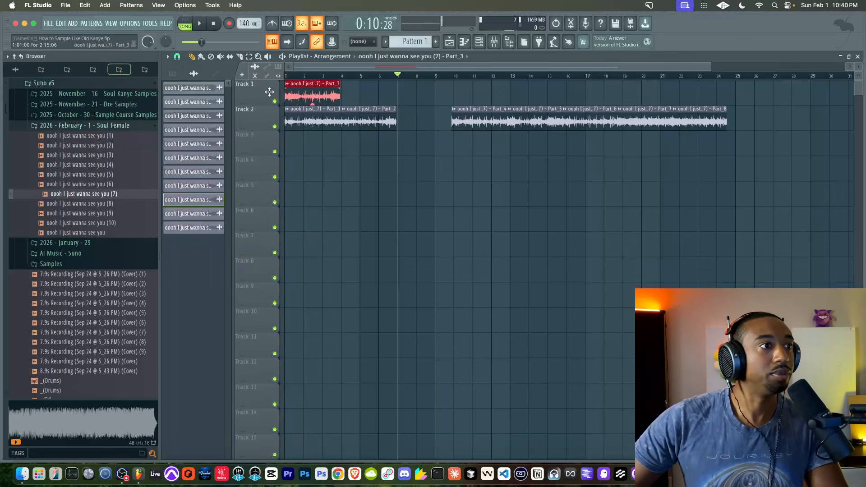
{"action": "left_click", "coordinate": [275, 126]}
{"action": "scroll", "coordinate": [339, 110], "scroll_direction": "up", "scroll_amount": 3}
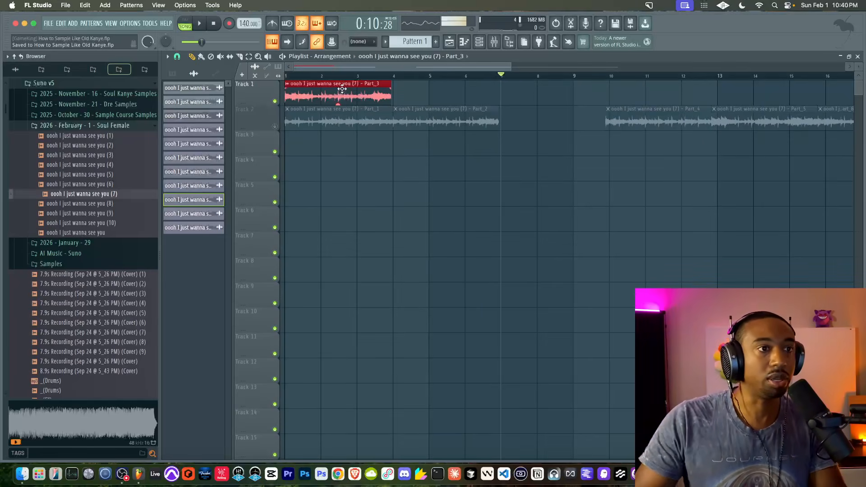
{"action": "left_click", "coordinate": [329, 161]}
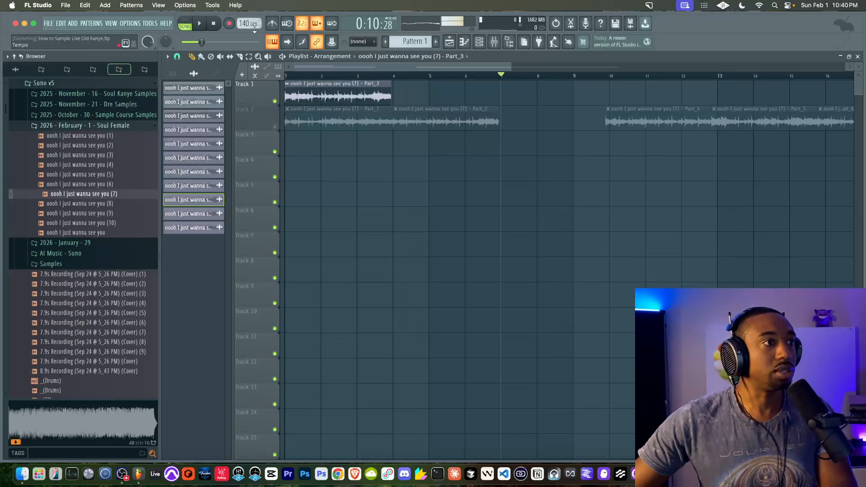
Turn on the metronome and audition the third slice against it from the start of the song
{"action": "left_click", "coordinate": [271, 24]}
{"action": "left_click", "coordinate": [199, 24]}
{"action": "left_click", "coordinate": [213, 24]}
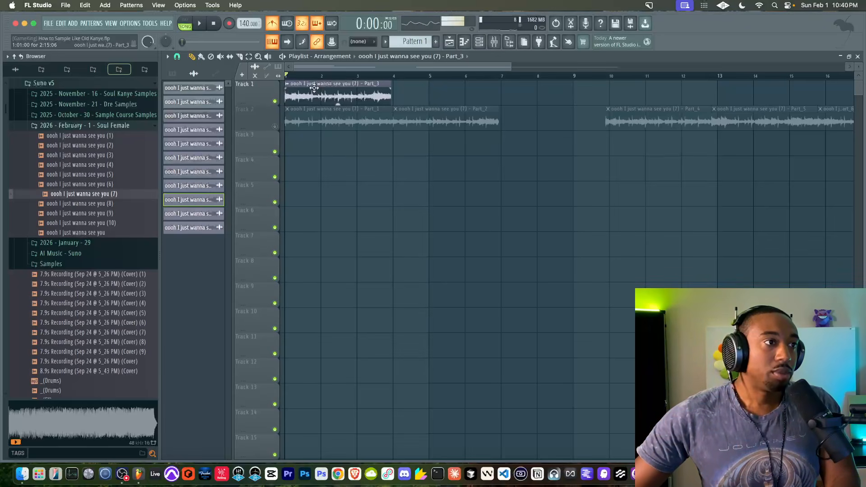
Set the third slice's time-stretching mode to Stretch and fit its time to 2 bars
{"action": "double_click", "coordinate": [314, 87]}
{"action": "left_click", "coordinate": [395, 133]}
{"action": "left_click", "coordinate": [393, 159]}
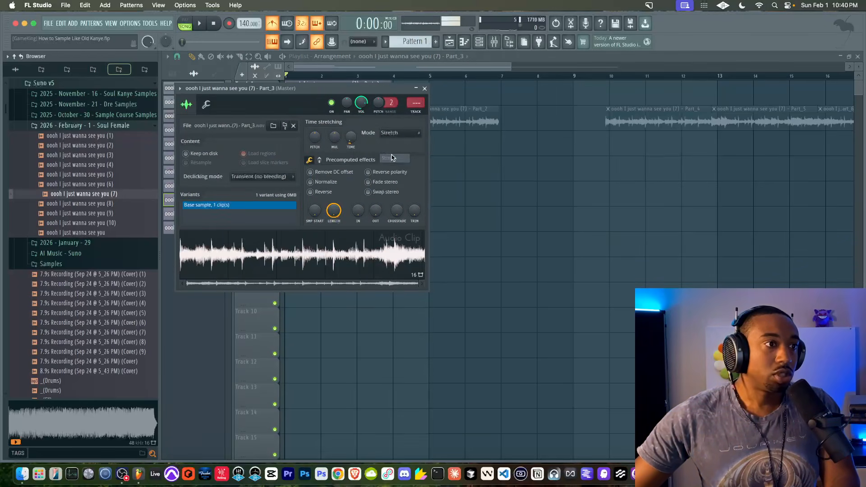
{"action": "right_click", "coordinate": [350, 137]}
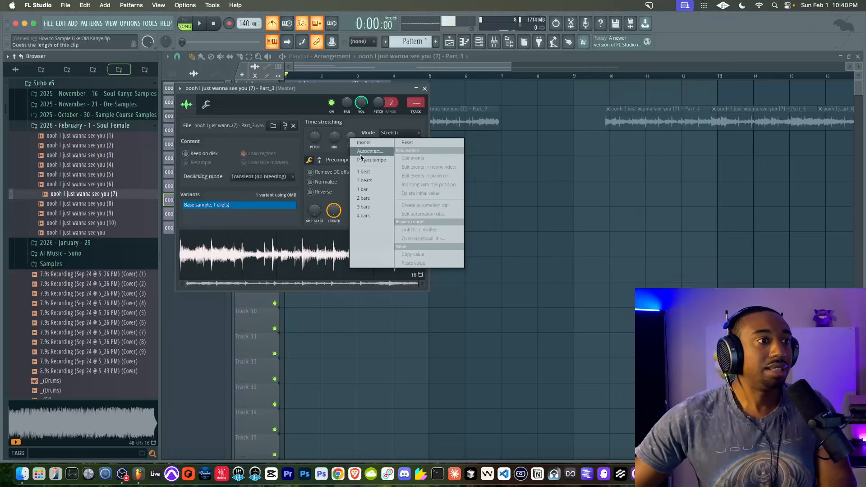
{"action": "left_click", "coordinate": [369, 201]}
{"action": "left_click", "coordinate": [425, 89]}
Set the project tempo to 93 BPM, auditioning the stretched slice before and after the change
{"action": "key", "text": "space"}
{"action": "key", "text": "space"}
{"action": "left_click_drag", "start_coordinate": [245, 23], "coordinate": [245, 66]}
{"action": "key", "text": "space"}
{"action": "key", "text": "space"}
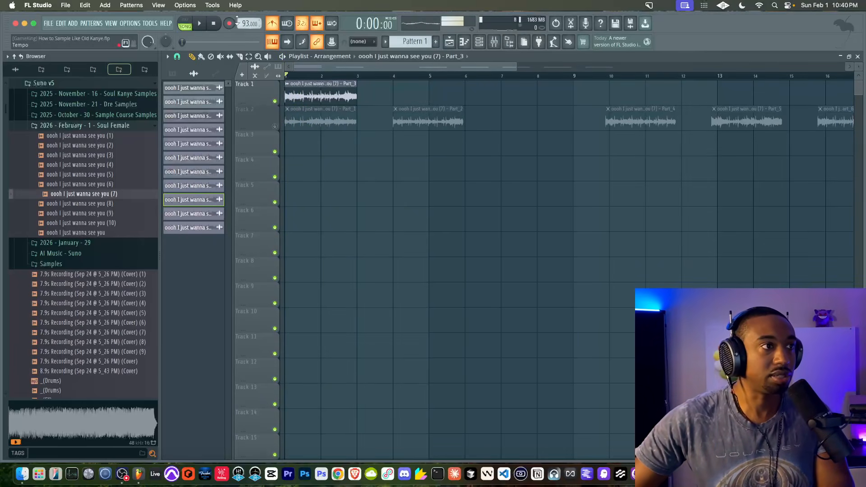
{"action": "key", "text": "space"}
{"action": "key", "text": "space"}
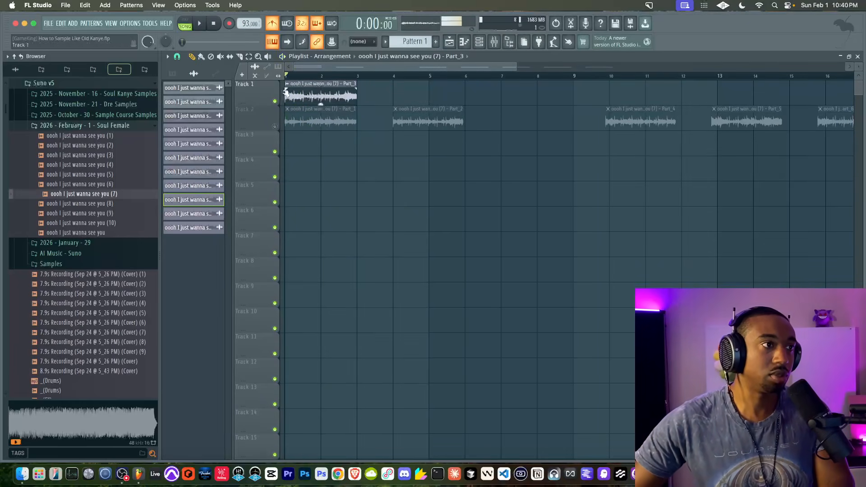
Unmute Track 2 and mute all of its slice clips individually instead while playing the song
{"action": "left_click", "coordinate": [274, 126]}
{"action": "key", "text": "space"}
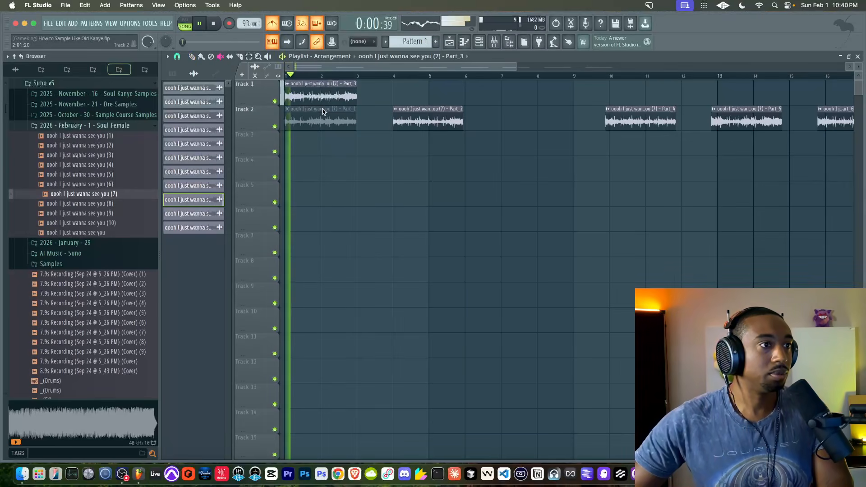
{"action": "scroll", "coordinate": [317, 75], "scroll_direction": "down", "scroll_amount": 5}
{"action": "scroll", "coordinate": [317, 75], "scroll_direction": "up", "scroll_amount": 4}
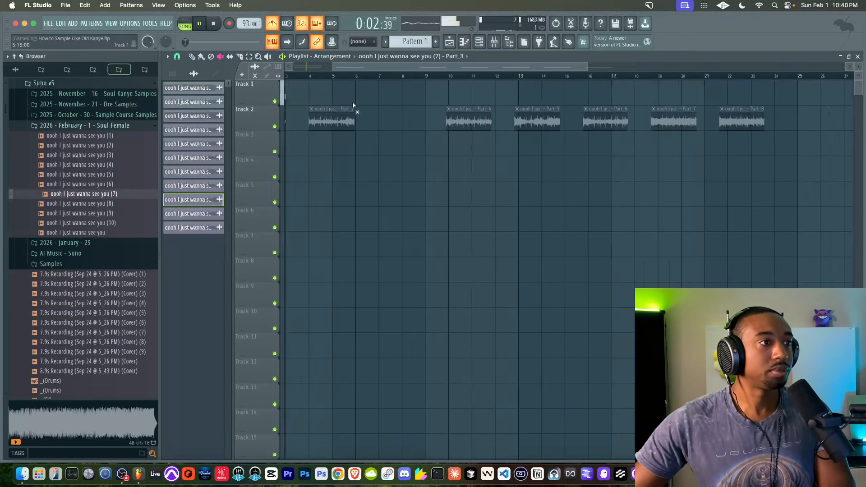
{"action": "key", "text": "space"}
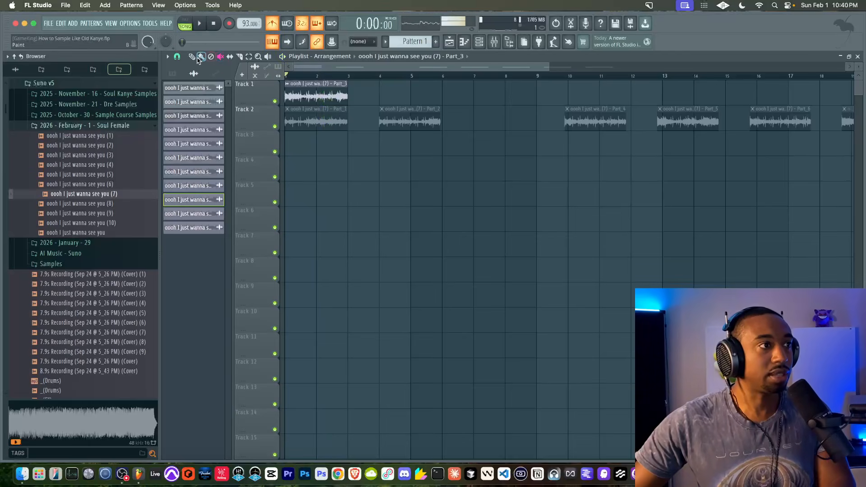
Consolidate Track 1 into a new audio clip, rendered as a 32Bit float stereo WAV
{"action": "right_click", "coordinate": [262, 93]}
{"action": "mouse_move", "coordinate": [306, 245]}
{"action": "left_click", "coordinate": [352, 247]}
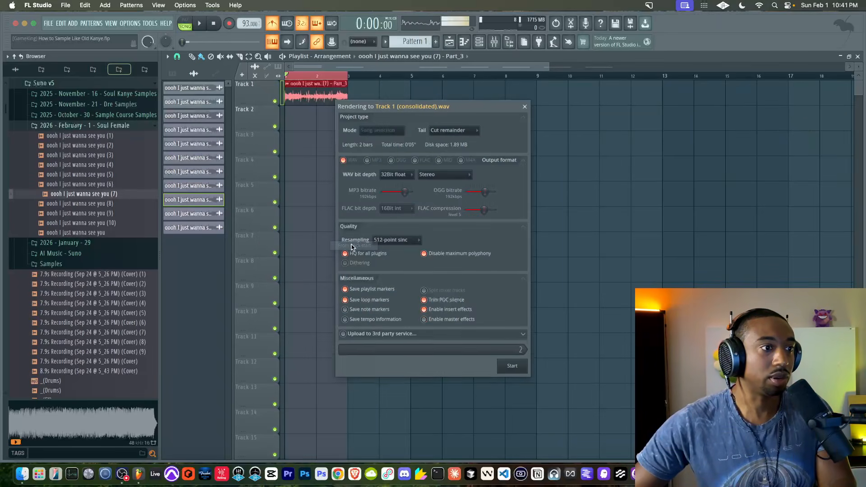
{"action": "left_click", "coordinate": [512, 365]}
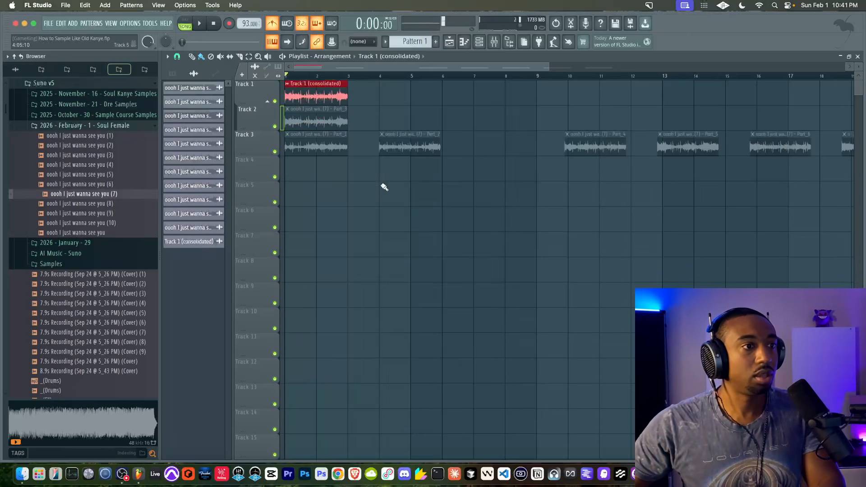
Open the consolidated clip's sample in a new Fruity Slicer channel and slice it by beat
{"action": "double_click", "coordinate": [316, 90]}
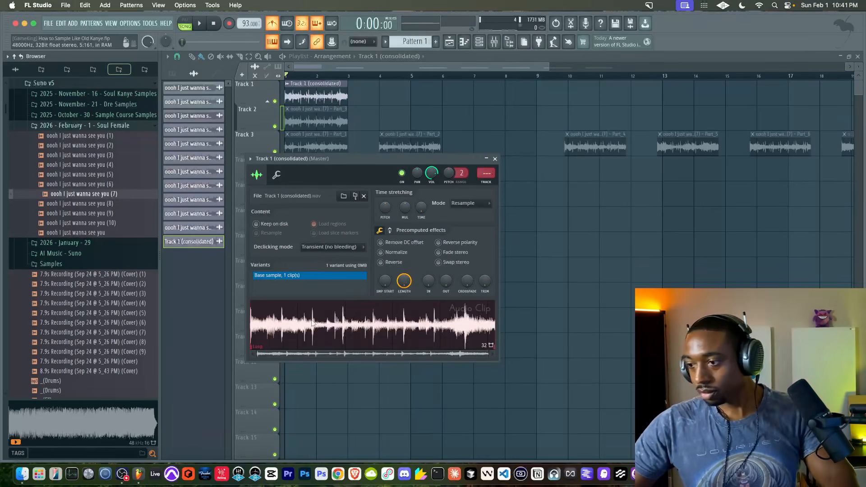
{"action": "left_click_drag", "start_coordinate": [323, 163], "coordinate": [289, 96]}
{"action": "right_click", "coordinate": [261, 265]}
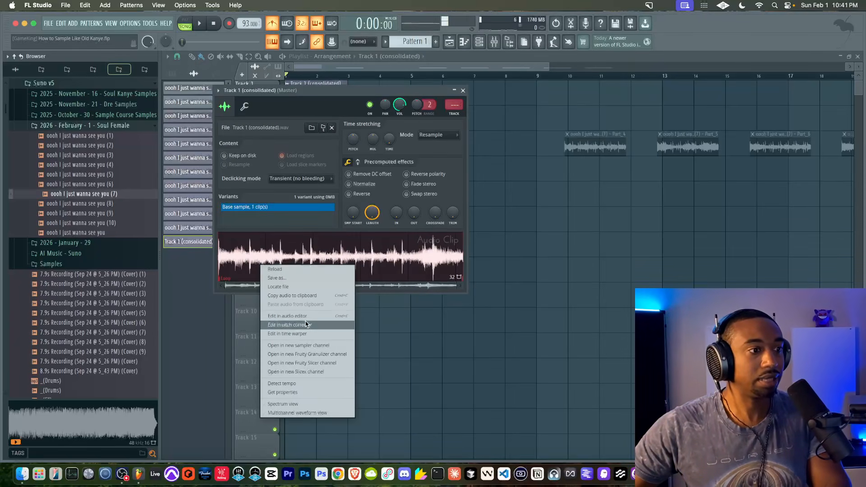
{"action": "left_click", "coordinate": [305, 364]}
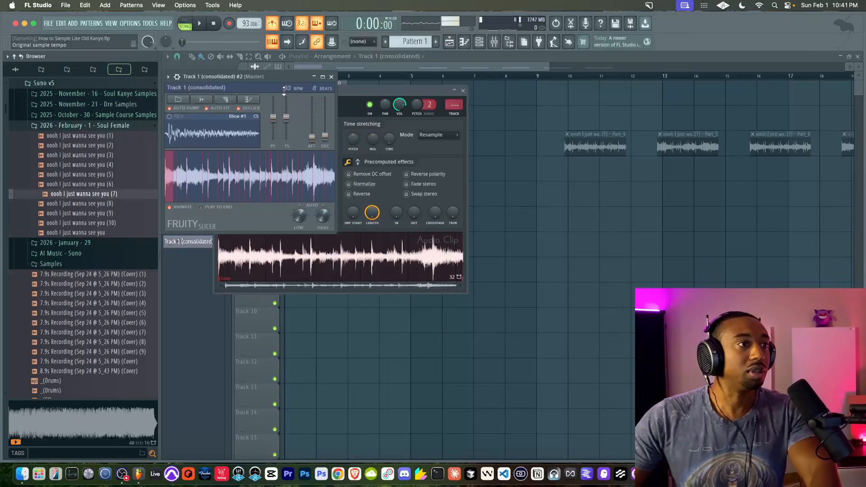
{"action": "left_click", "coordinate": [230, 103]}
{"action": "left_click", "coordinate": [247, 194]}
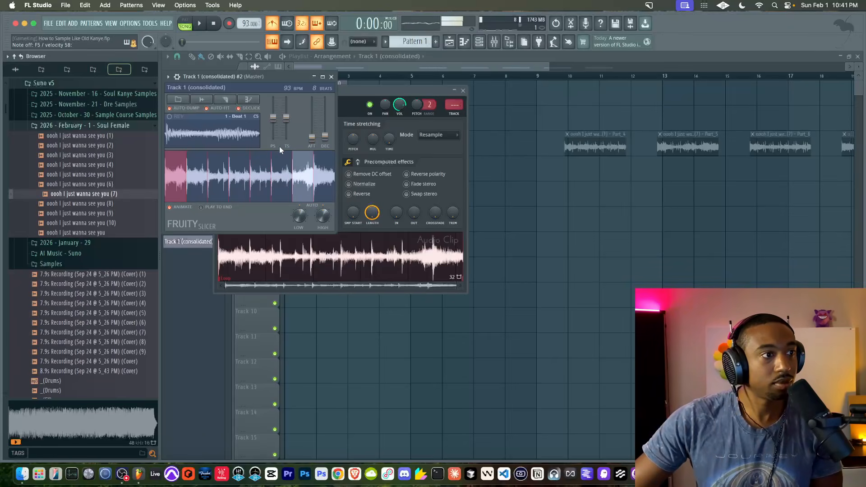
Close the slicer and clip windows and cut the slicer channel's automatically dumped notes from Pattern 1
{"action": "left_click", "coordinate": [331, 77]}
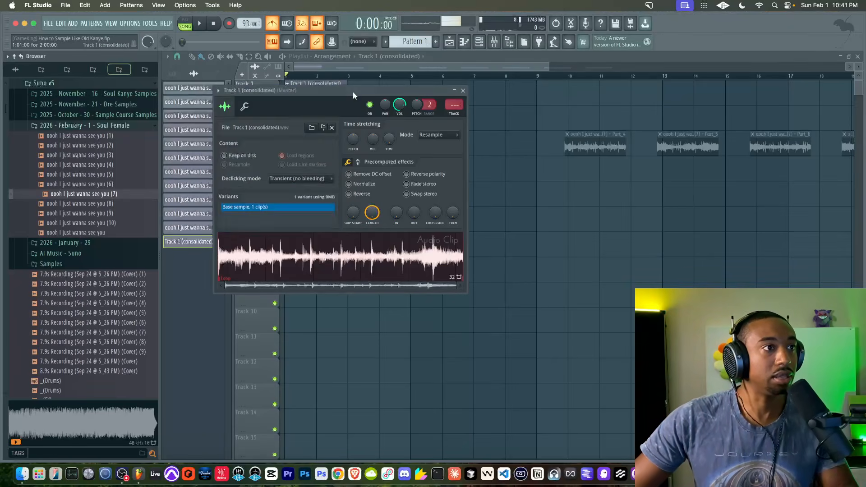
{"action": "left_click", "coordinate": [463, 91]}
{"action": "scroll", "coordinate": [487, 175], "scroll_direction": "down", "scroll_amount": 4}
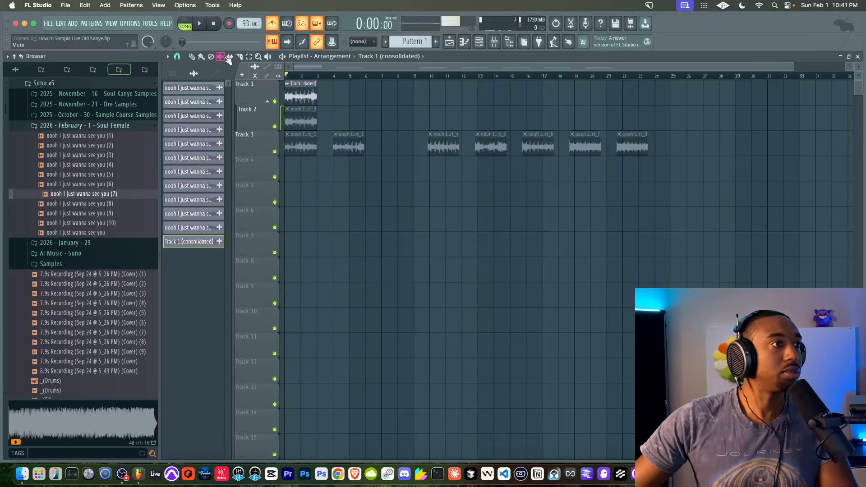
{"action": "left_click", "coordinate": [479, 42]}
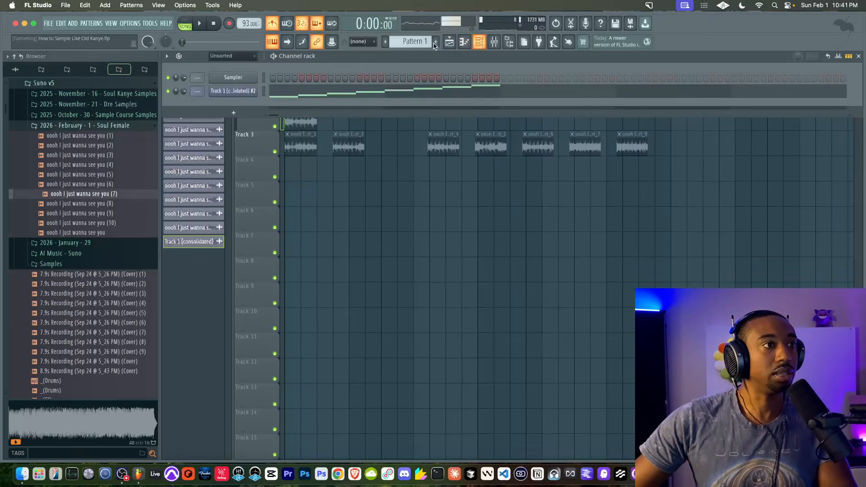
{"action": "left_click", "coordinate": [265, 93]}
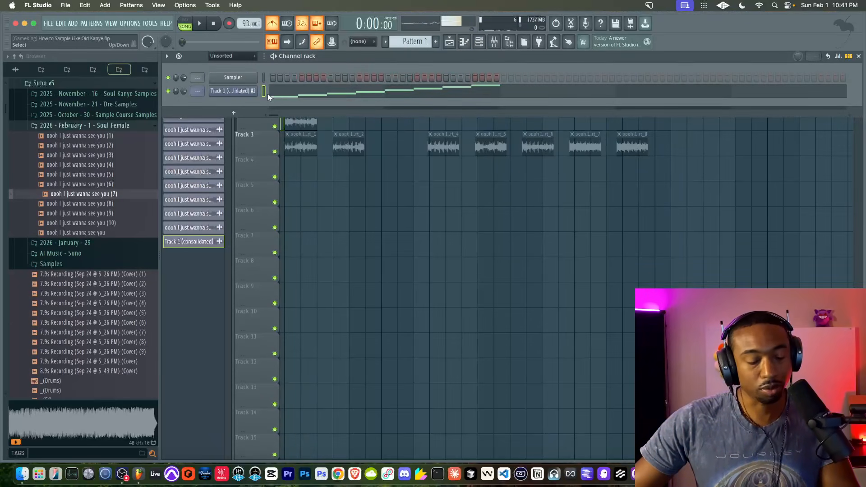
{"action": "key", "text": "super+x"}
Set the slicer channel's cut group to 1 by 1, test the slices, and route the channel to mixer track 1
{"action": "left_click", "coordinate": [249, 93]}
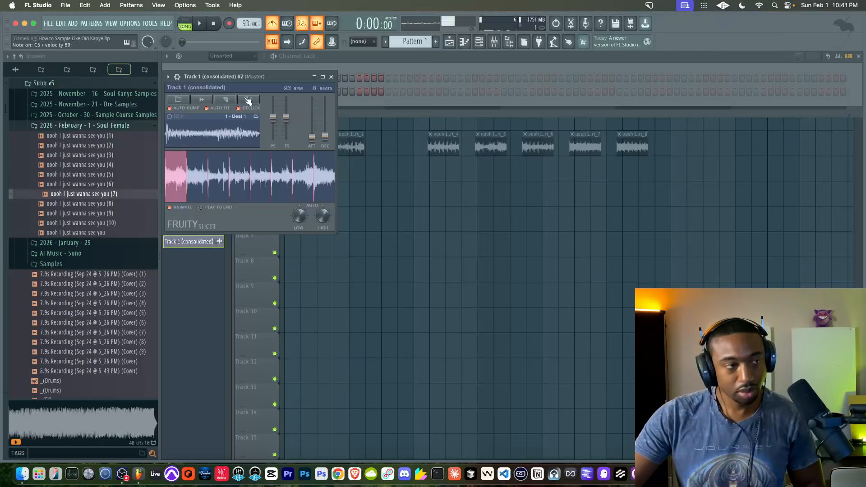
{"action": "left_click", "coordinate": [177, 76]}
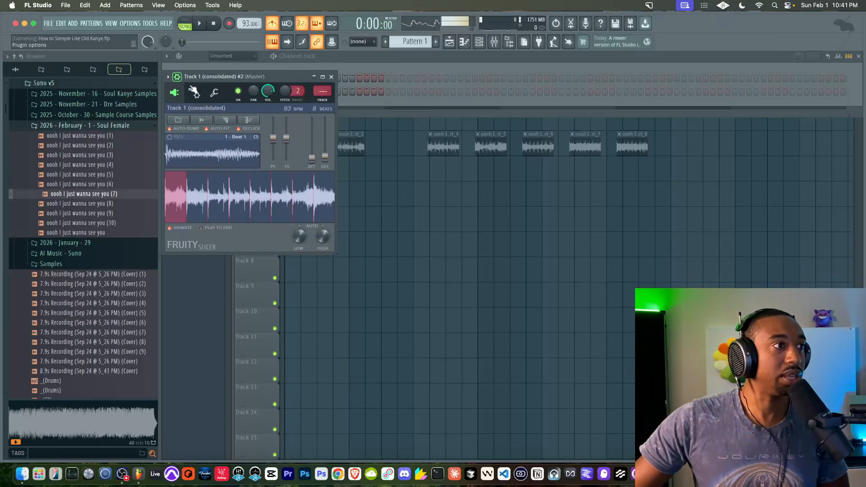
{"action": "left_click", "coordinate": [214, 94]}
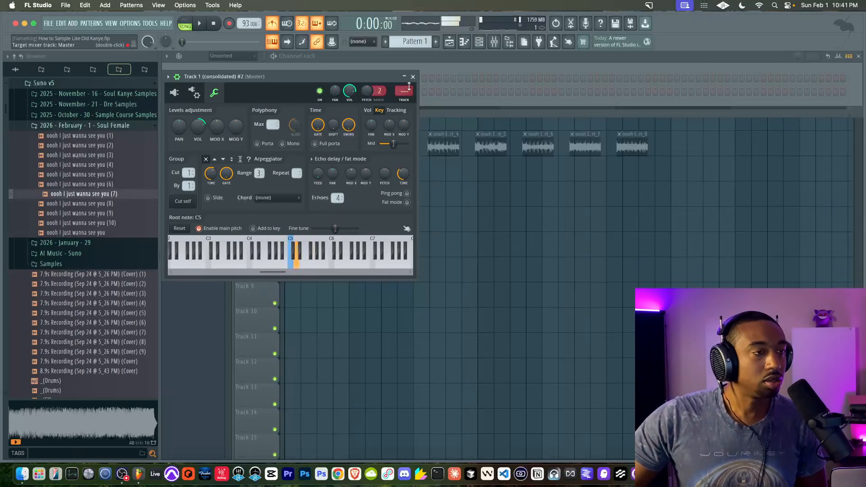
{"action": "key", "text": "q"}
{"action": "key", "text": "w"}
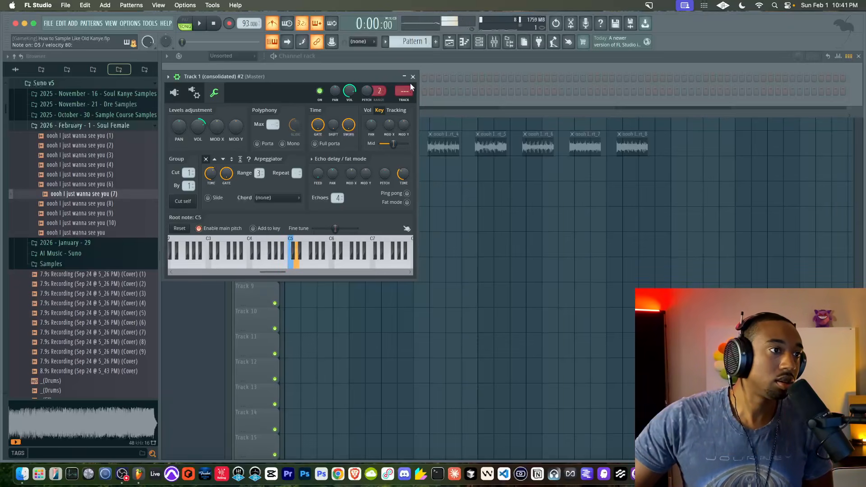
{"action": "left_click", "coordinate": [413, 77]}
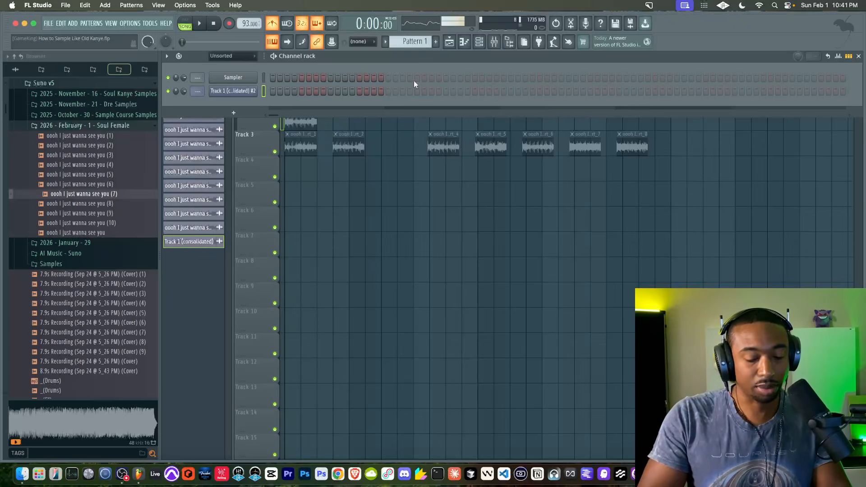
{"action": "key", "text": "F9"}
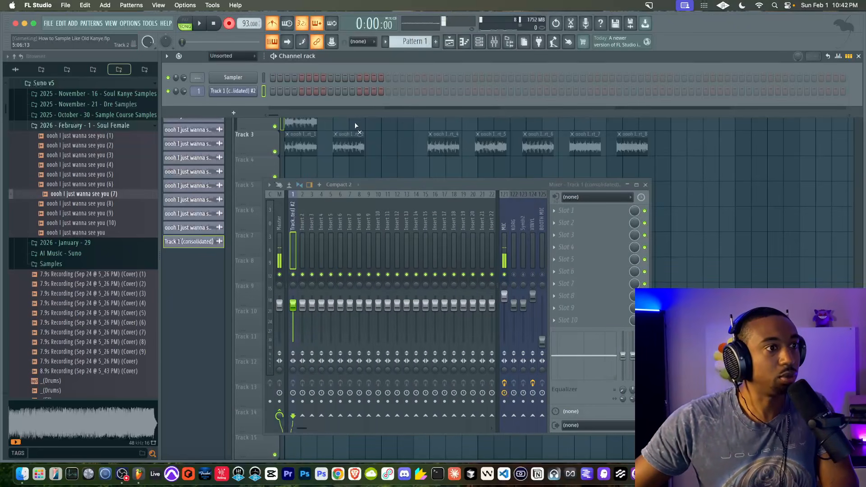
With recording armed and the consolidated clip muted, record an eight-bar performance of the beat slices into Pattern 1
{"action": "right_click", "coordinate": [391, 150]}
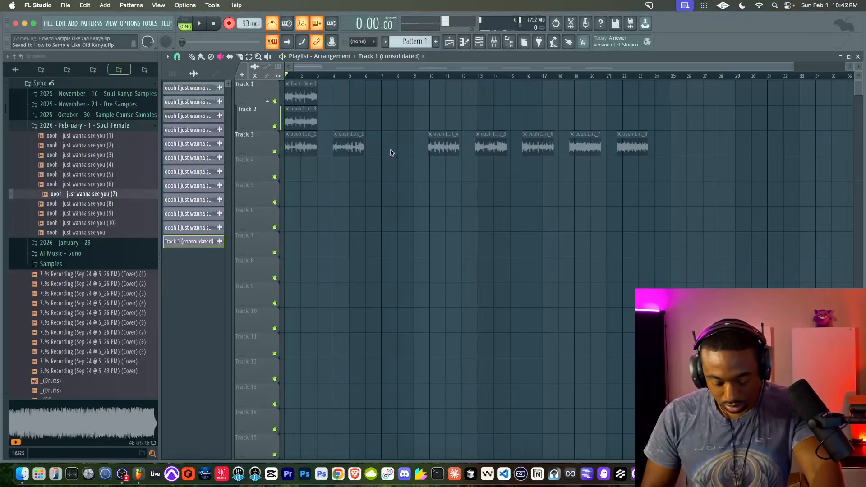
{"action": "key", "text": "space"}
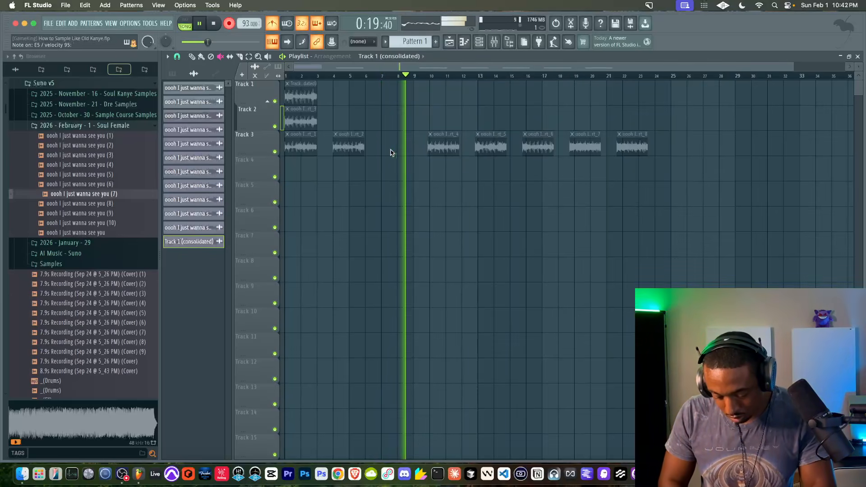
{"action": "key", "text": "space"}
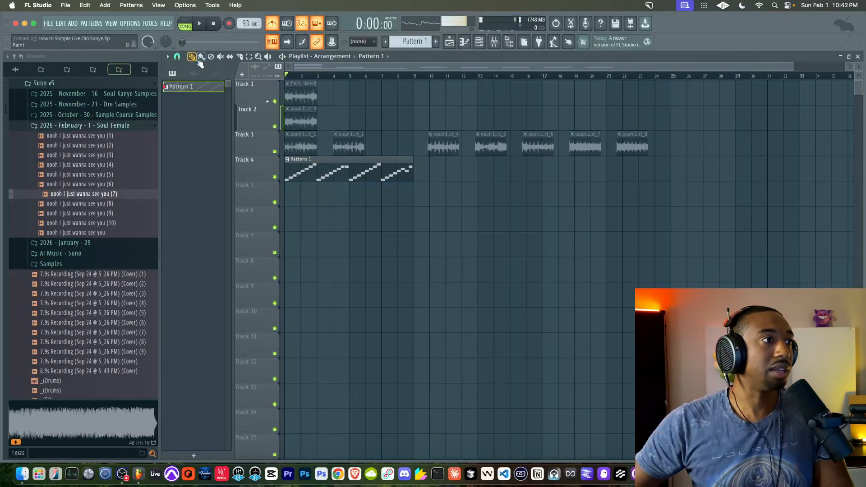
Open Pattern 1's slicer notes in the piano roll, select them all, and try a quick quantize
{"action": "double_click", "coordinate": [331, 175]}
{"action": "key", "text": "super+a"}
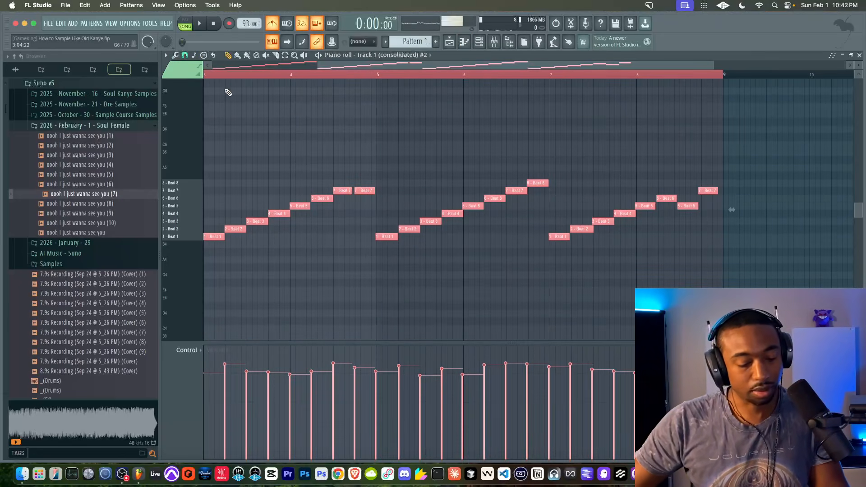
{"action": "key", "text": "ctrl+q"}
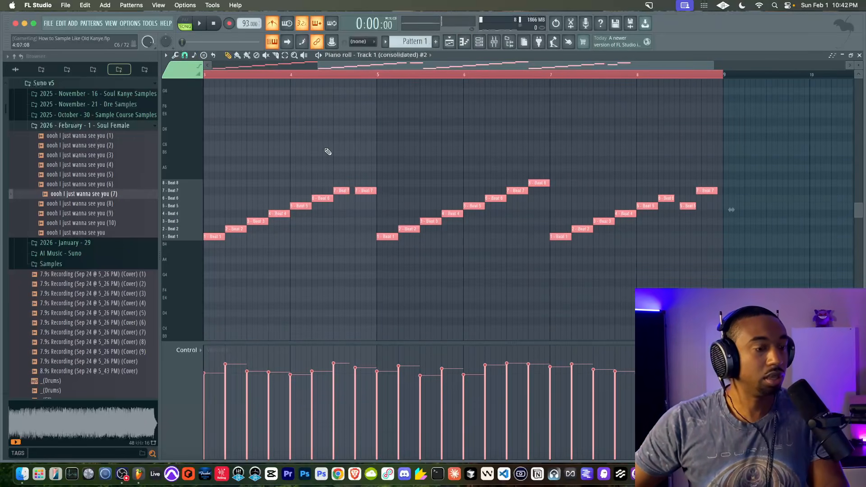
Quantize the slicer notes with the Default template from the Quantization folder instead of the mpc 60% template
{"action": "key", "text": "alt+q"}
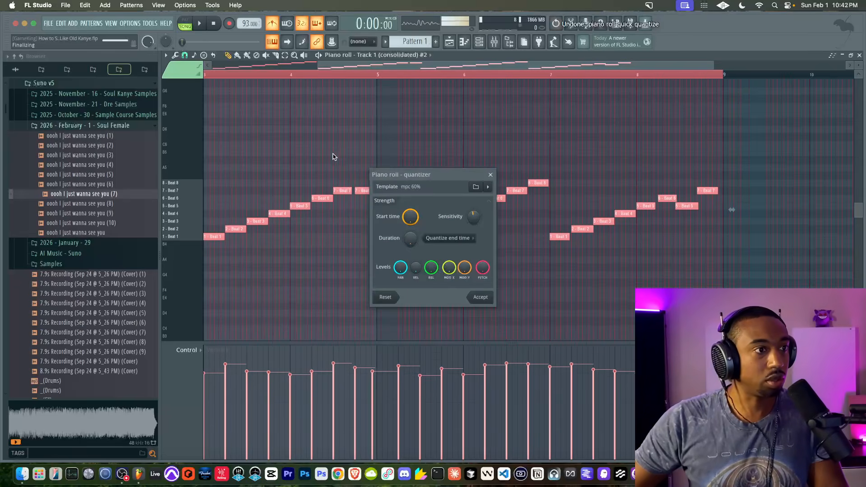
{"action": "left_click", "coordinate": [475, 187]}
{"action": "left_click", "coordinate": [609, 211]}
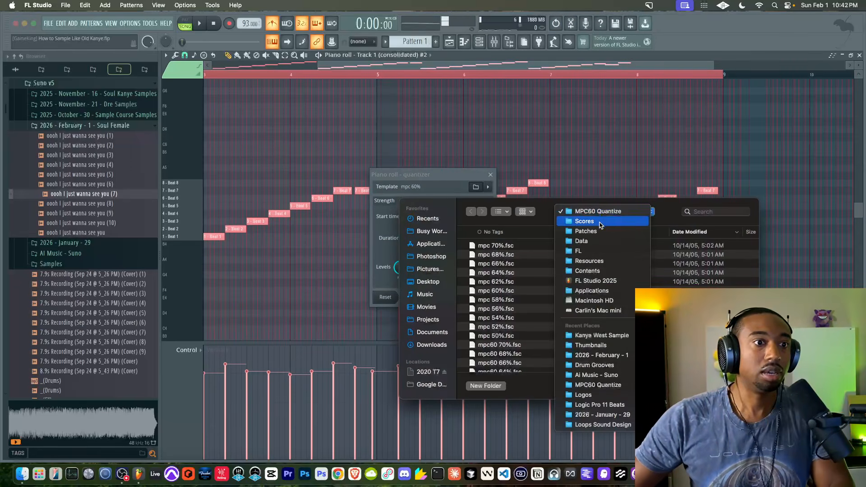
{"action": "left_click", "coordinate": [582, 221]}
{"action": "double_click", "coordinate": [495, 255]}
{"action": "scroll", "coordinate": [501, 294], "scroll_direction": "down", "scroll_amount": 5}
{"action": "left_click", "coordinate": [502, 346]}
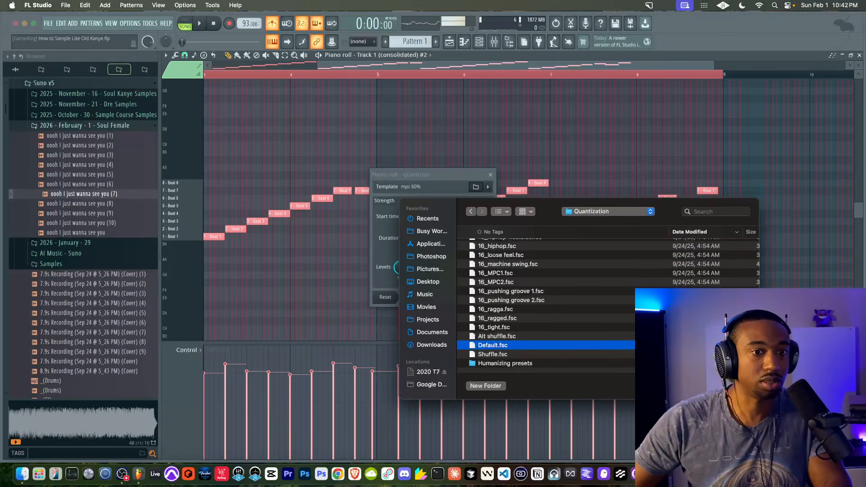
{"action": "key", "text": "Return"}
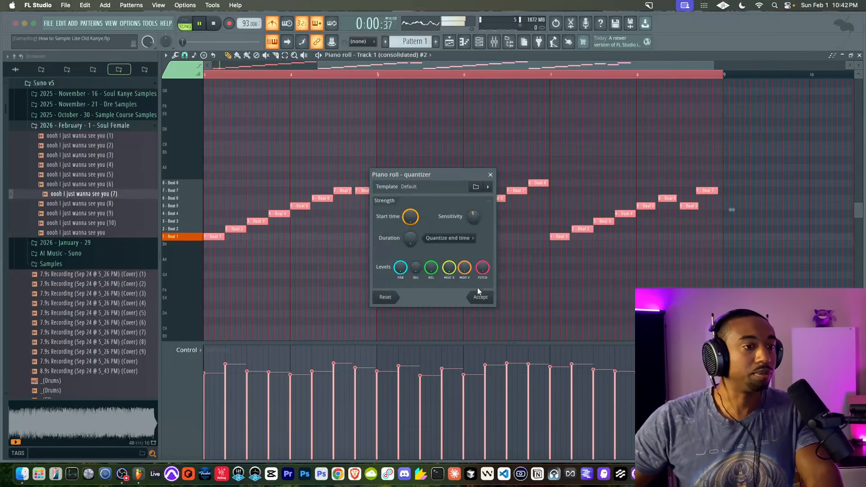
{"action": "left_click", "coordinate": [480, 298]}
Play the quantized performance from the start, deselect all the notes, and turn off the metronome
{"action": "scroll", "coordinate": [350, 193], "scroll_direction": "up", "scroll_amount": 5}
{"action": "key", "text": "space"}
{"action": "scroll", "coordinate": [352, 192], "scroll_direction": "down", "scroll_amount": 8}
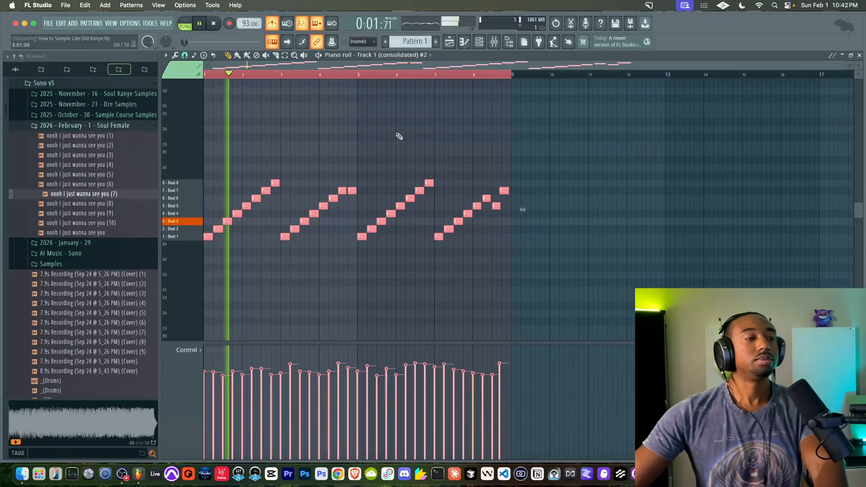
{"action": "key", "text": "super+d"}
{"action": "left_click", "coordinate": [273, 25]}
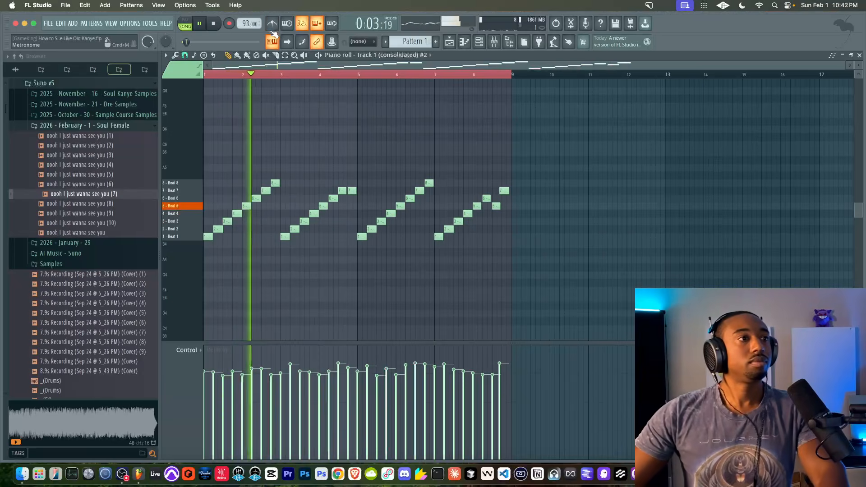
Raise the Fruity Slicer's pitch shift to at least +300 cents and play the pattern to hear the chops
{"action": "left_click", "coordinate": [479, 41]}
{"action": "key", "text": "space"}
{"action": "left_click", "coordinate": [233, 89]}
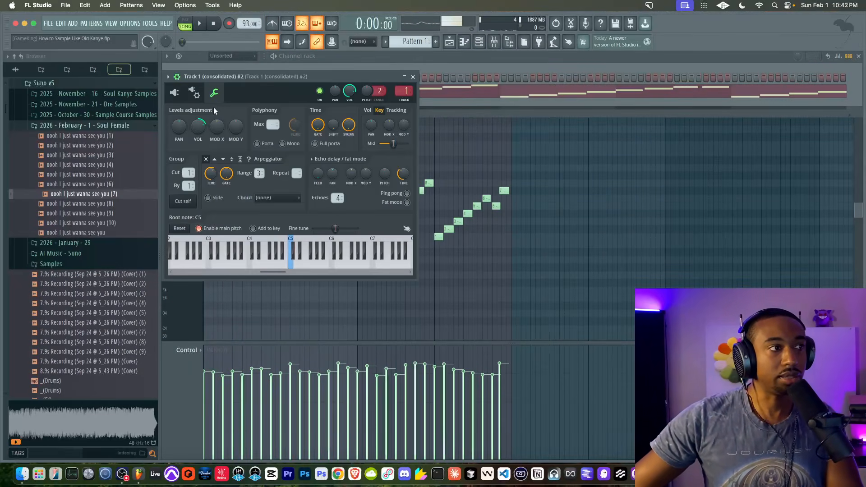
{"action": "left_click", "coordinate": [176, 93]}
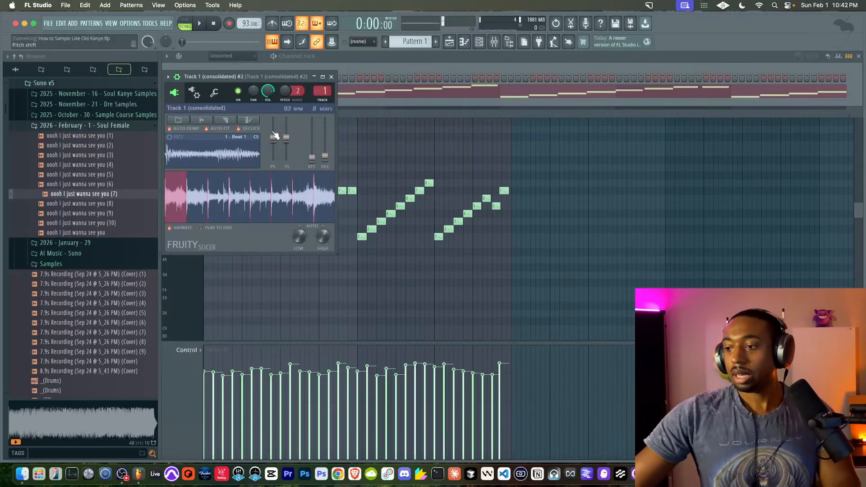
{"action": "left_click_drag", "start_coordinate": [260, 81], "coordinate": [400, 144]}
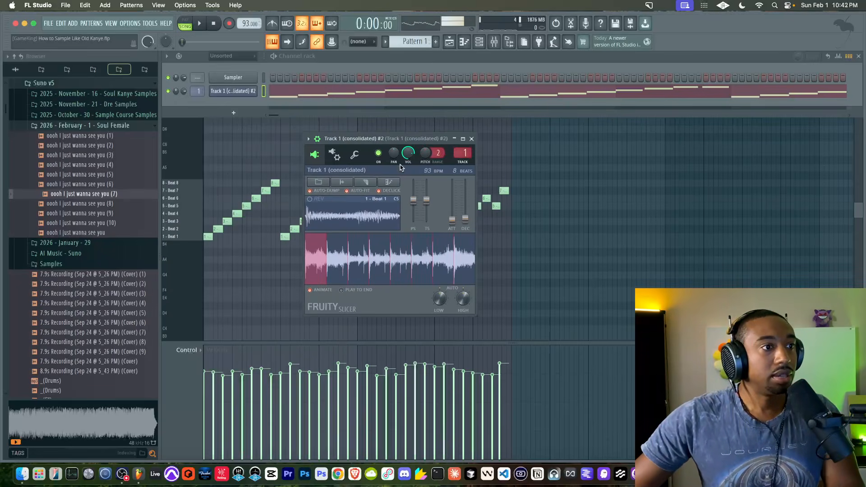
{"action": "left_click_drag", "start_coordinate": [413, 198], "coordinate": [413, 194]}
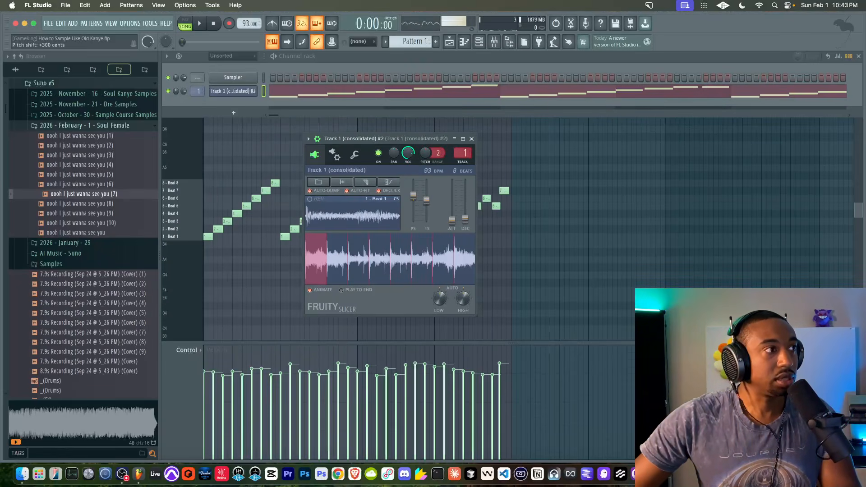
{"action": "key", "text": "space"}
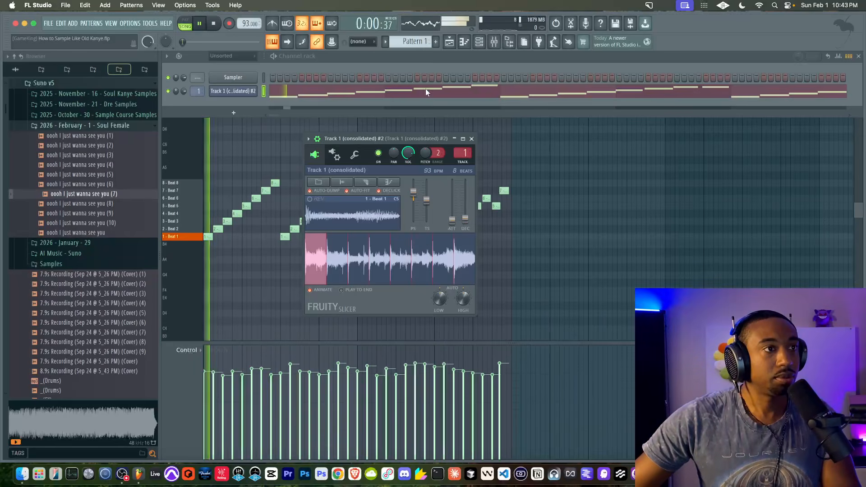
Close the slicer window, turn the metronome back on, and replay the pattern while checking its mixer track
{"action": "left_click", "coordinate": [472, 139]}
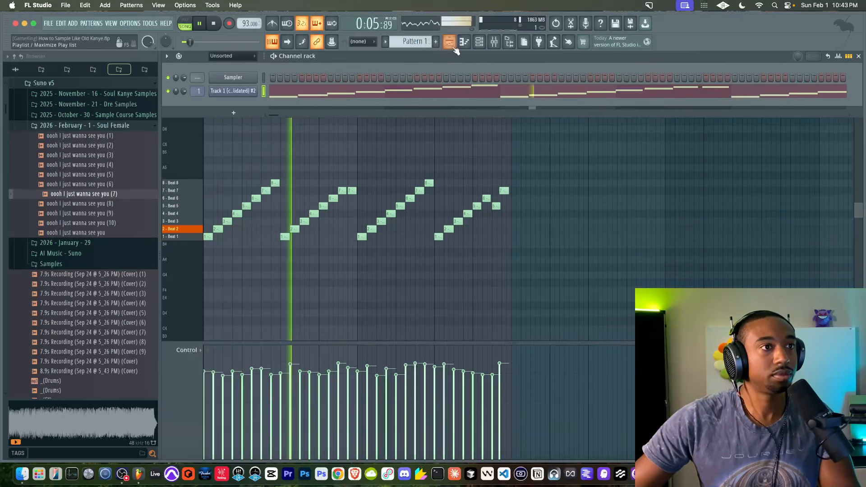
{"action": "left_click", "coordinate": [279, 24]}
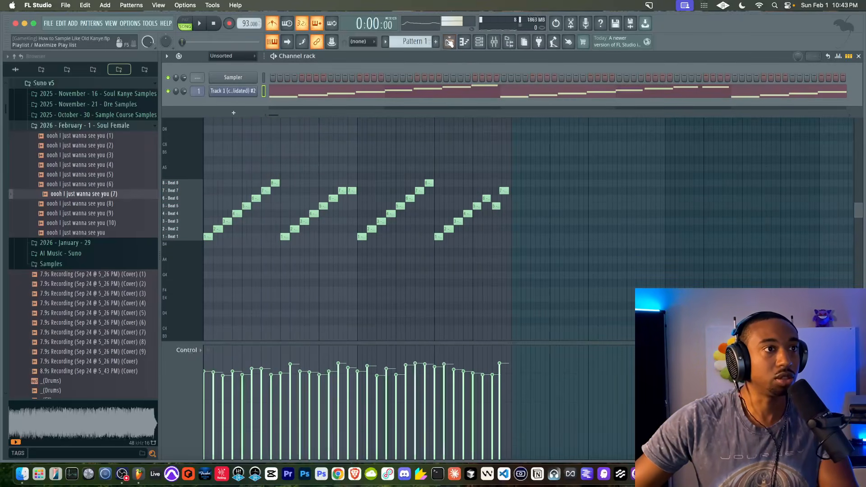
{"action": "key", "text": "space"}
{"action": "left_click", "coordinate": [494, 42]}
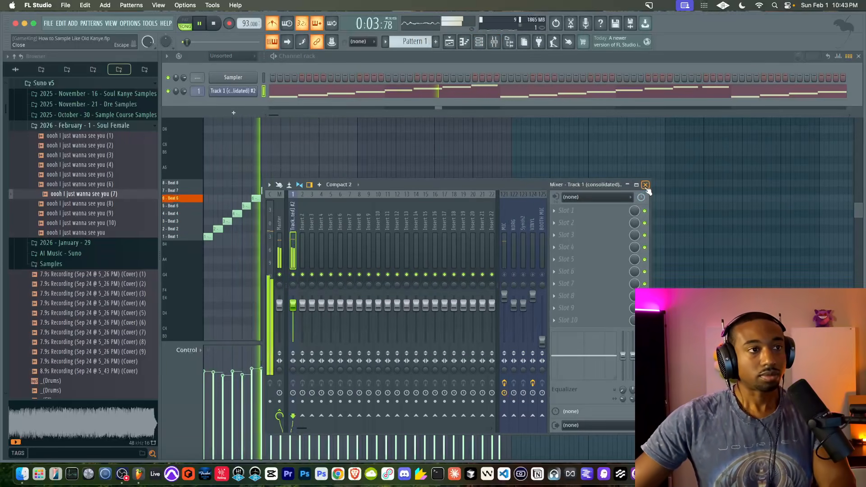
{"action": "left_click", "coordinate": [646, 186]}
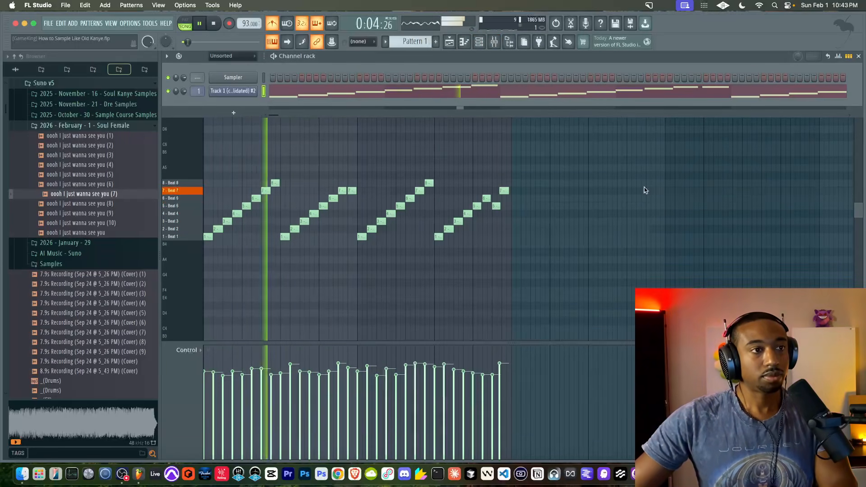
Review the playing chops in the piano roll, playlist, mixer track 1 and Fruity Slicer
{"action": "left_click", "coordinate": [390, 90]}
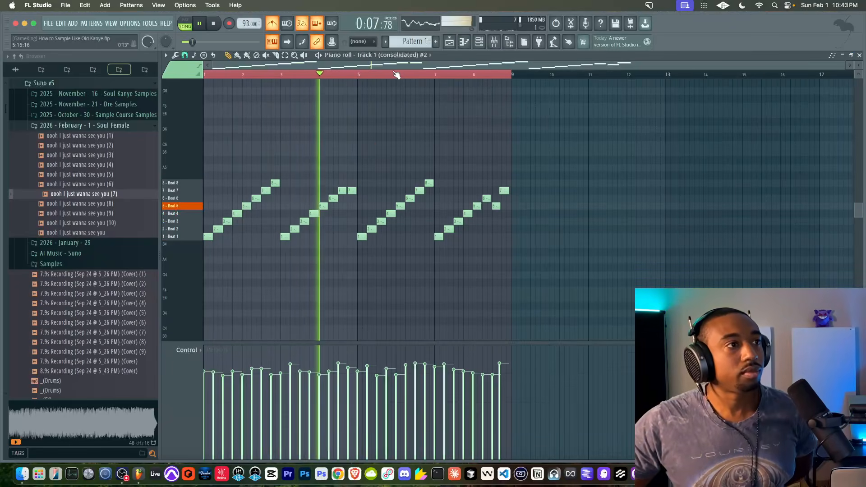
{"action": "key", "text": "F5"}
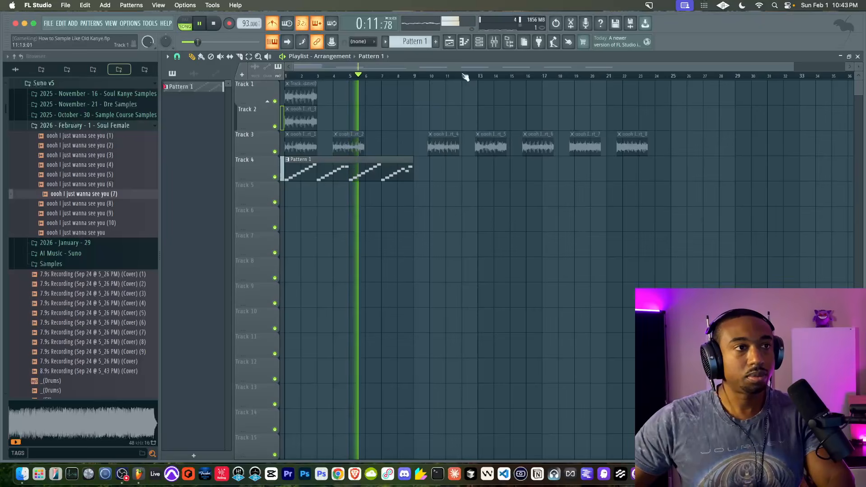
{"action": "left_click", "coordinate": [494, 42]}
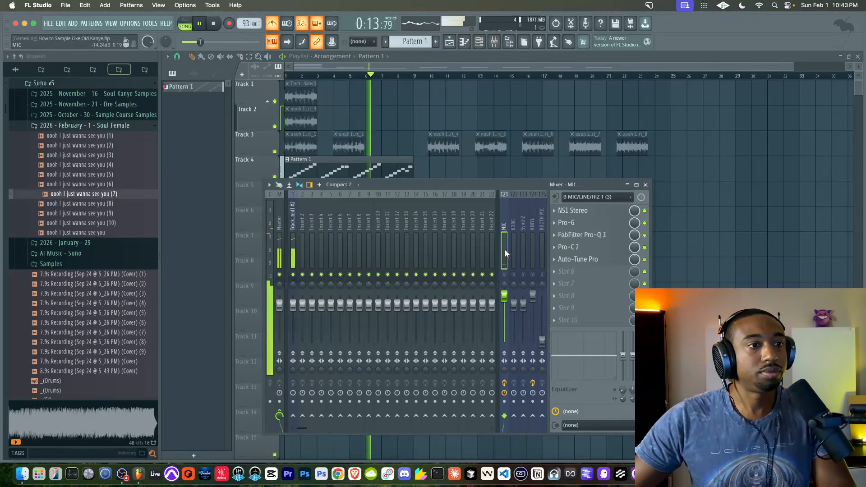
{"action": "left_click", "coordinate": [298, 221]}
{"action": "left_click", "coordinate": [294, 221]}
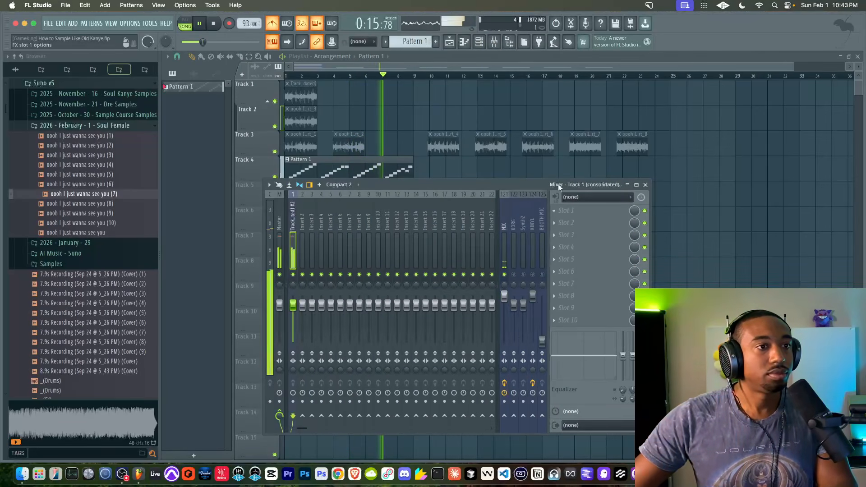
{"action": "left_click", "coordinate": [480, 42]}
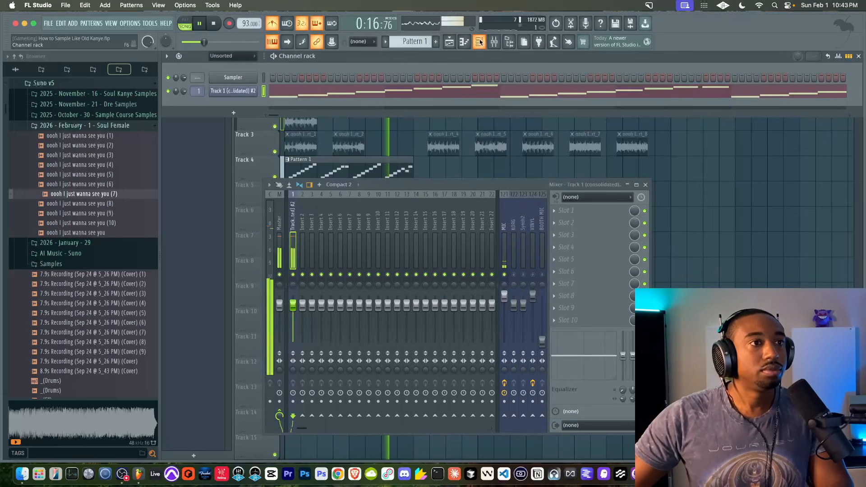
{"action": "left_click", "coordinate": [239, 93]}
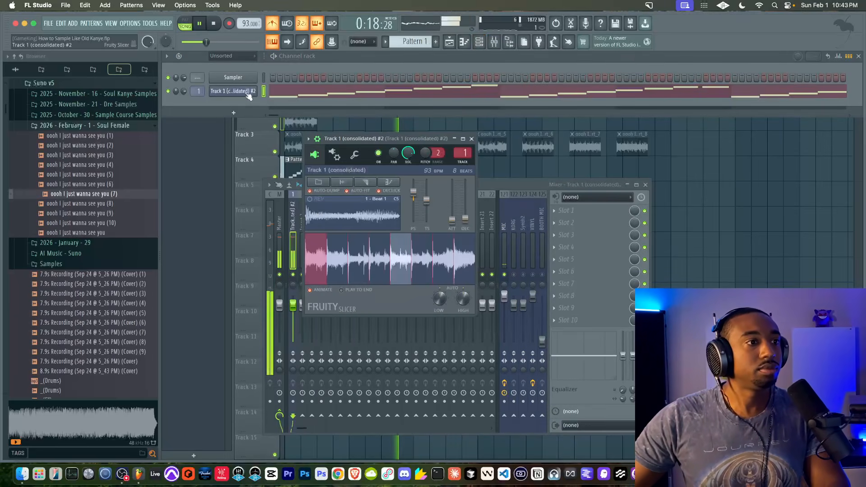
{"action": "left_click", "coordinate": [472, 139]}
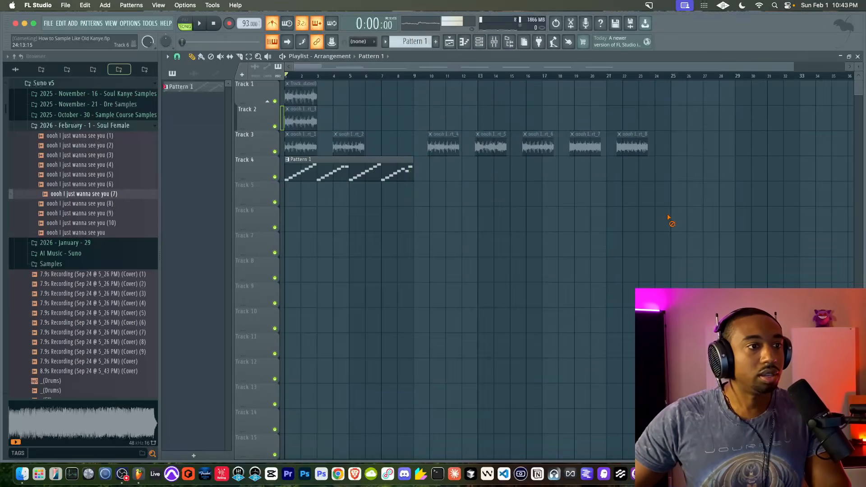
Move Pattern 1's final Beat 7 note to start at 8:13:00 and play back the end of the performance
{"action": "double_click", "coordinate": [378, 168]}
{"action": "scroll", "coordinate": [300, 242], "scroll_direction": "up", "scroll_amount": 3}
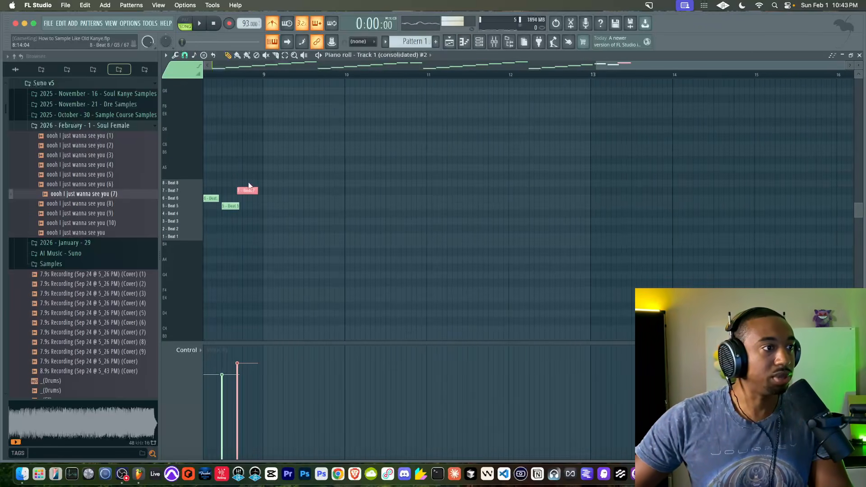
{"action": "scroll", "coordinate": [238, 190], "scroll_direction": "up", "scroll_amount": 2}
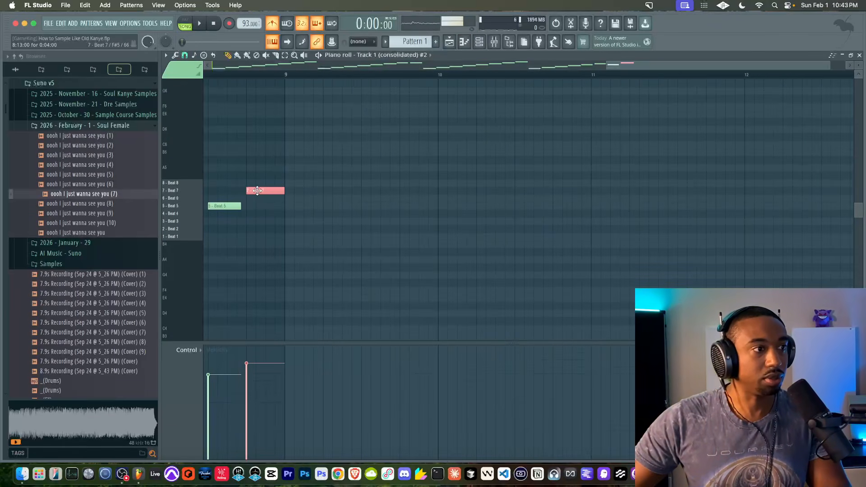
{"action": "scroll", "coordinate": [239, 192], "scroll_direction": "left", "scroll_amount": 5}
{"action": "left_click", "coordinate": [280, 76]}
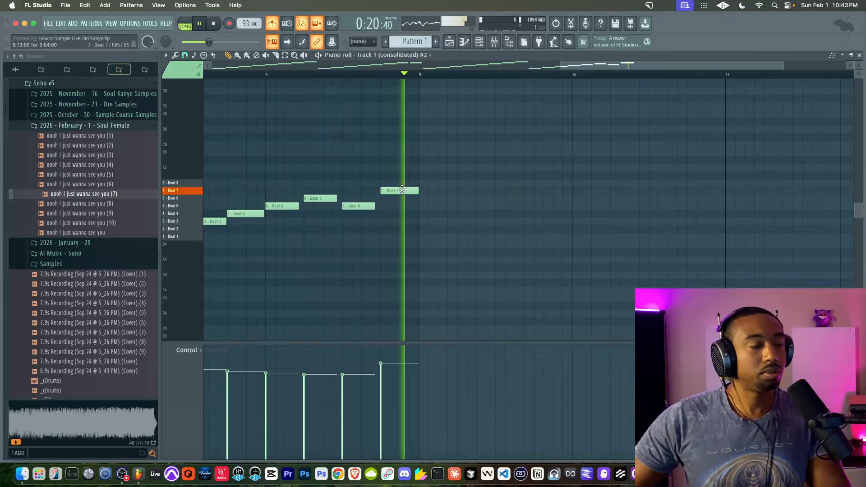
{"action": "key", "text": "space"}
Consolidate playlist Track 4 into an eight-bar 32Bit float stereo WAV clip with the tail set to Cut remainder
{"action": "key", "text": "F5"}
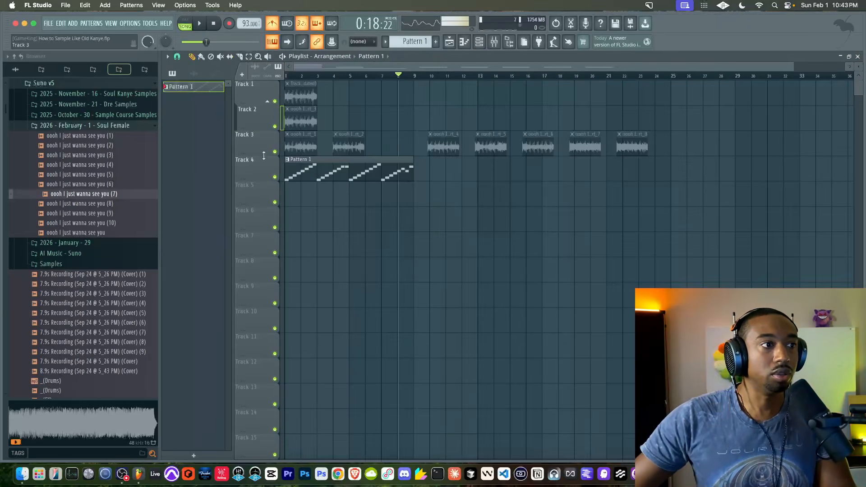
{"action": "right_click", "coordinate": [258, 169]}
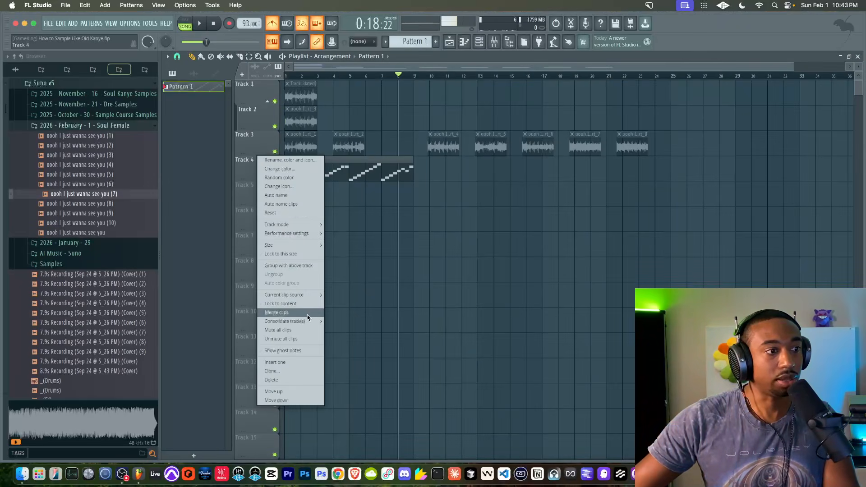
{"action": "left_click", "coordinate": [348, 323]}
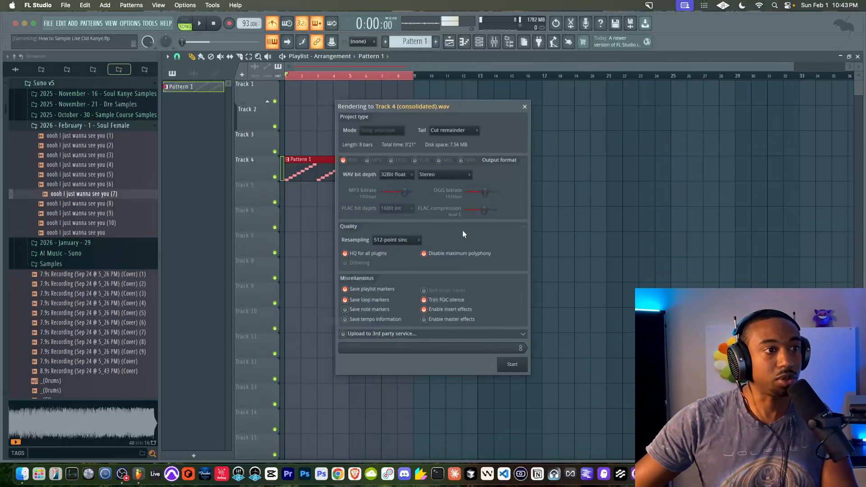
{"action": "left_click", "coordinate": [520, 365]}
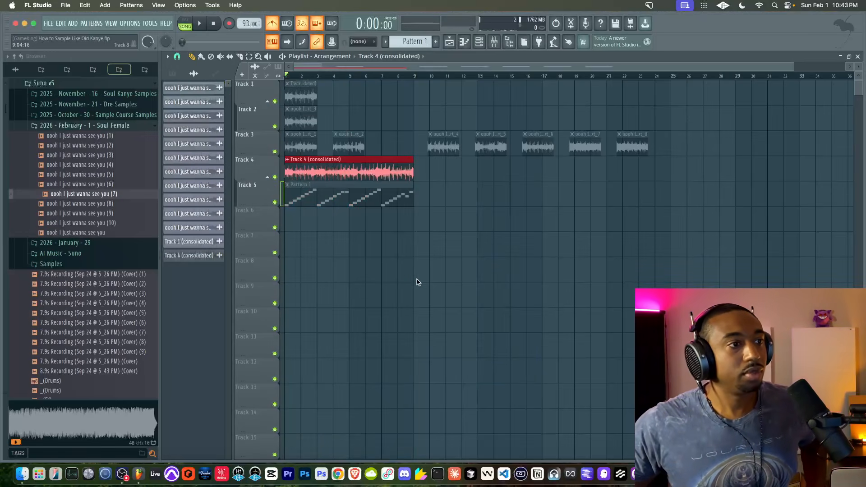
Extract bass, instruments and vocals stems from the Track 4 consolidated clip and play them back
{"action": "left_click", "coordinate": [288, 160]}
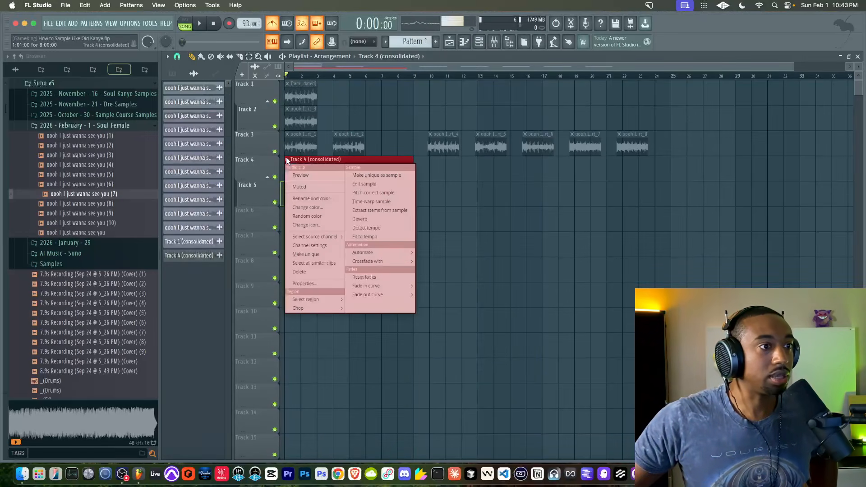
{"action": "left_click", "coordinate": [384, 212]}
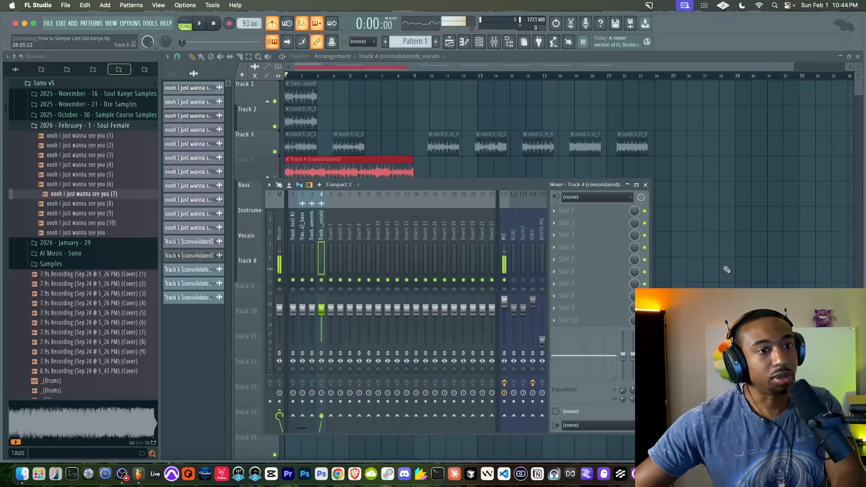
{"action": "key", "text": "space"}
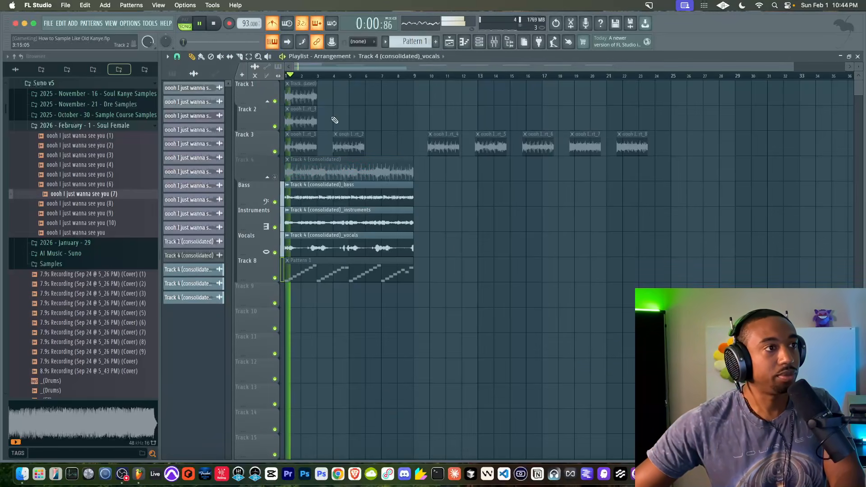
Select the bass, instruments and vocals stem clips and duplicate them end to end up to bar 33
{"action": "left_click_drag", "start_coordinate": [399, 181], "coordinate": [366, 250]}
{"action": "left_click", "coordinate": [463, 257], "text": "super"}
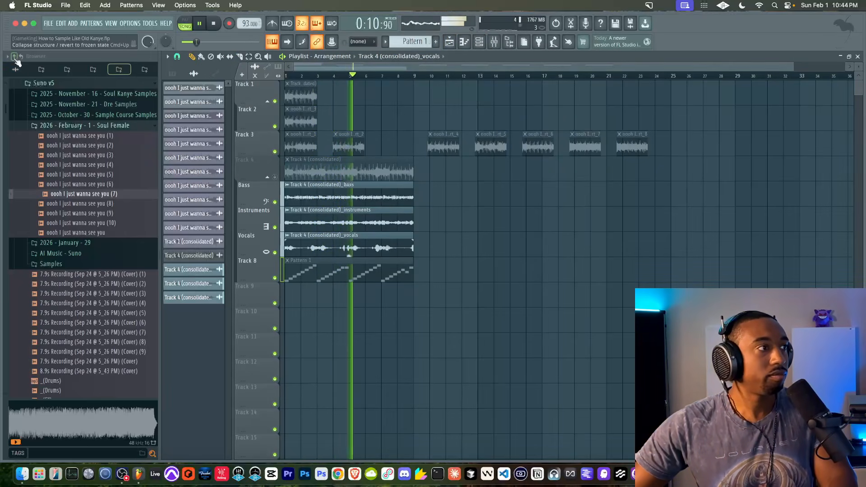
{"action": "left_click_drag", "start_coordinate": [419, 183], "coordinate": [334, 244]}
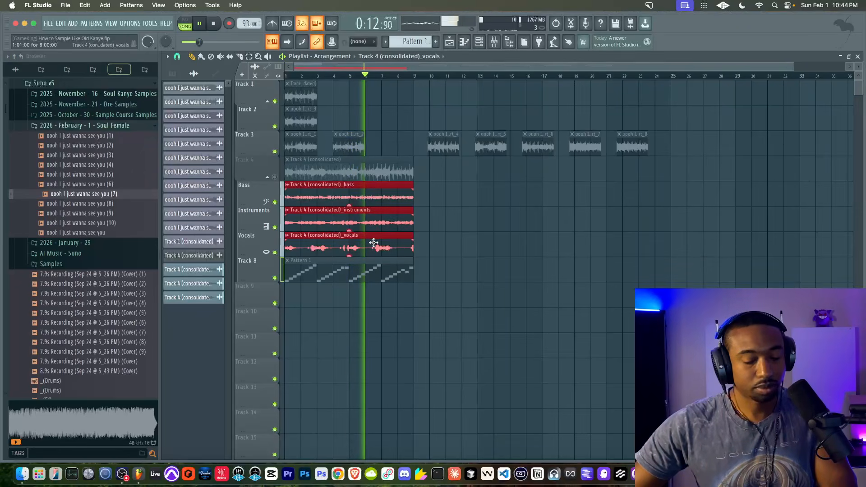
{"action": "key", "text": "ctrl+b"}
{"action": "key", "text": "ctrl+b"}
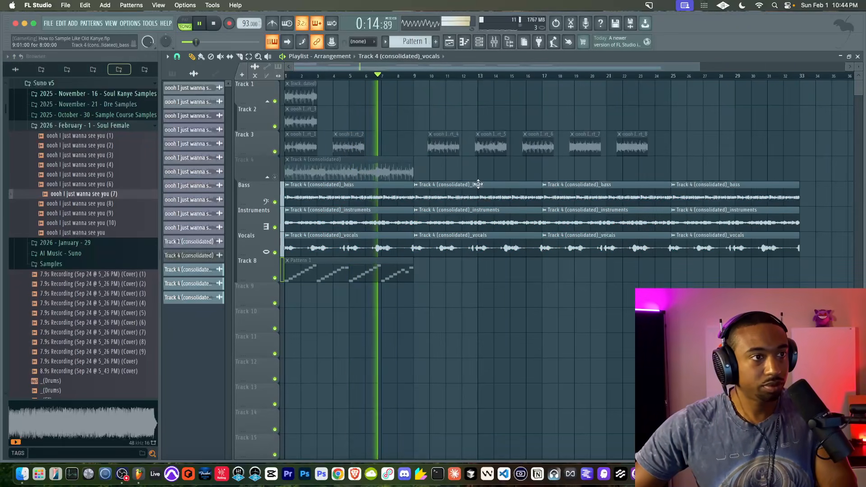
Review the bass, instruments and vocals stem channels in the channel rack and mixer while playing the arrangement
{"action": "left_click", "coordinate": [480, 42]}
{"action": "key", "text": "space"}
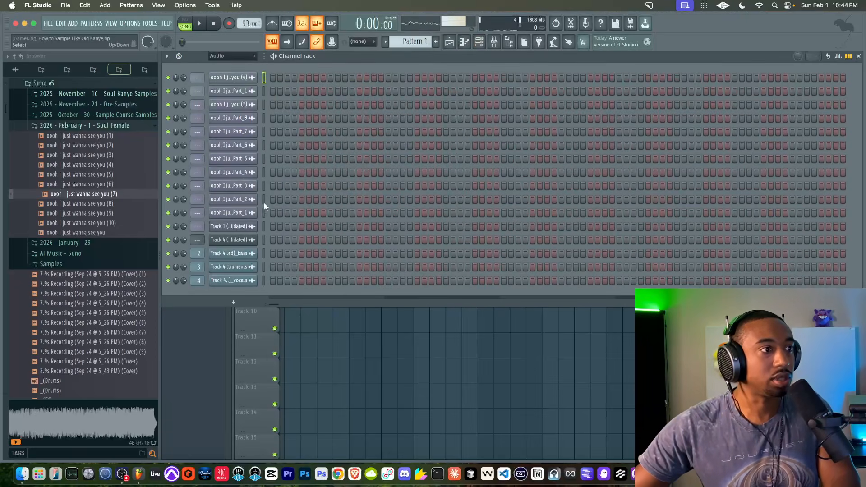
{"action": "left_click", "coordinate": [340, 309]}
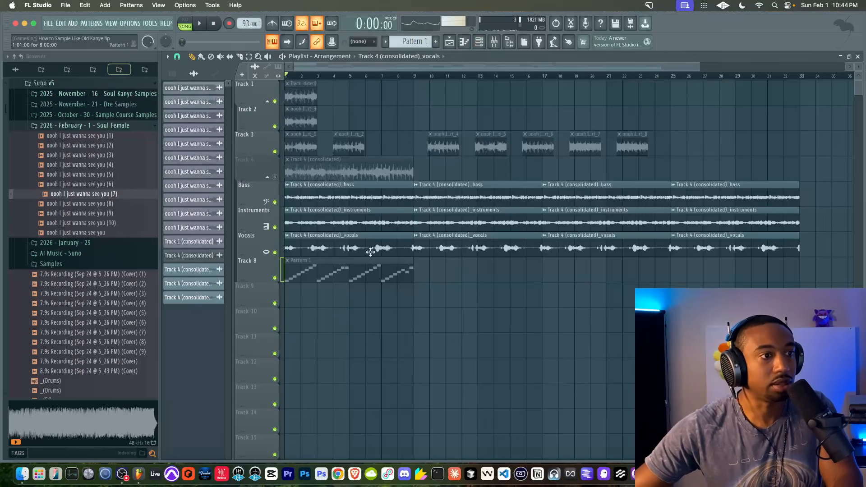
{"action": "double_click", "coordinate": [384, 203]}
{"action": "left_click", "coordinate": [484, 147]}
{"action": "double_click", "coordinate": [504, 248]}
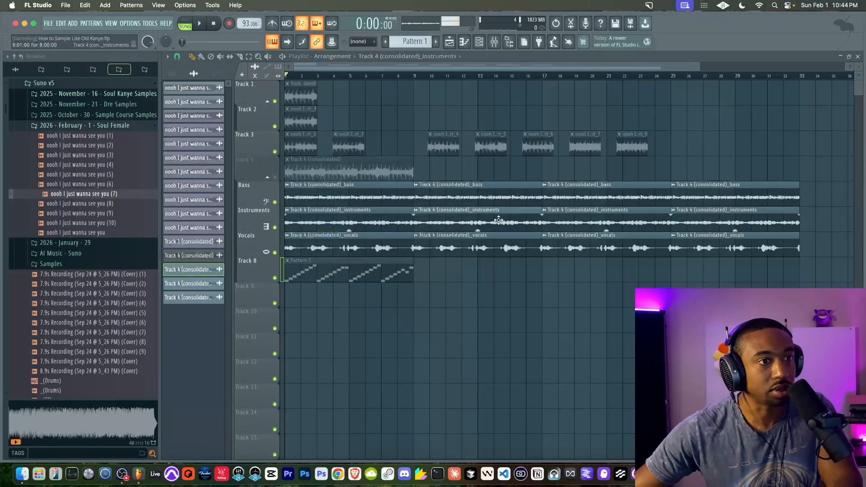
{"action": "left_click", "coordinate": [481, 44]}
{"action": "key", "text": "space"}
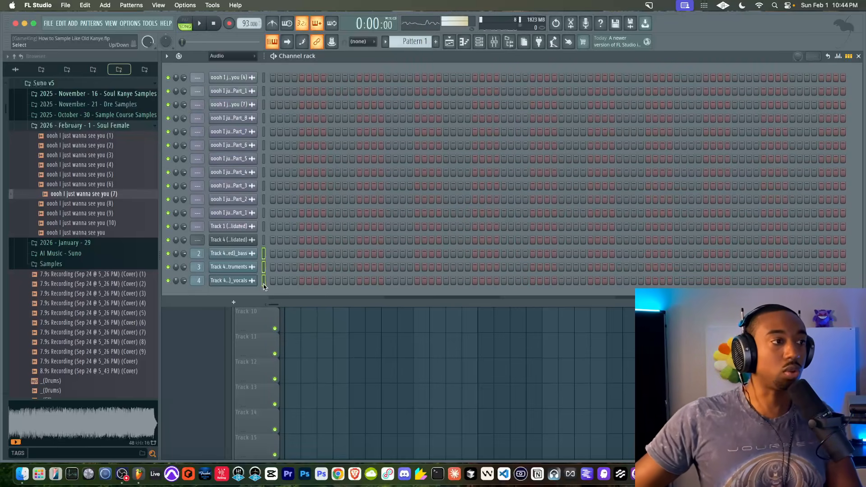
{"action": "key", "text": "F9"}
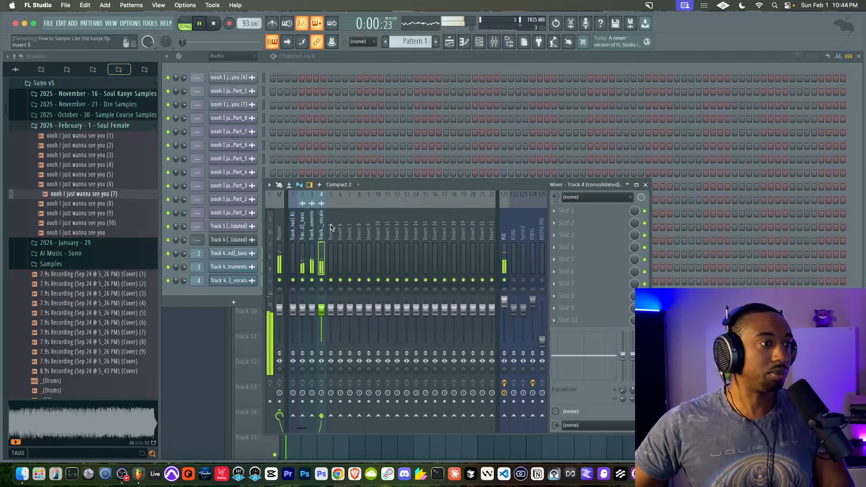
{"action": "key", "text": "space"}
Rename mixer Insert 5 as SAMPLES
{"action": "right_click", "coordinate": [331, 225]}
{"action": "key", "text": "F2"}
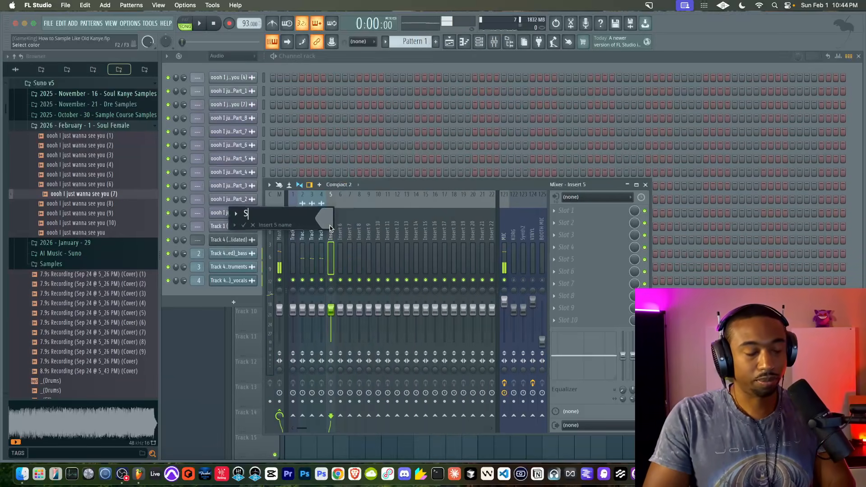
{"action": "type", "text": "SAMP"}
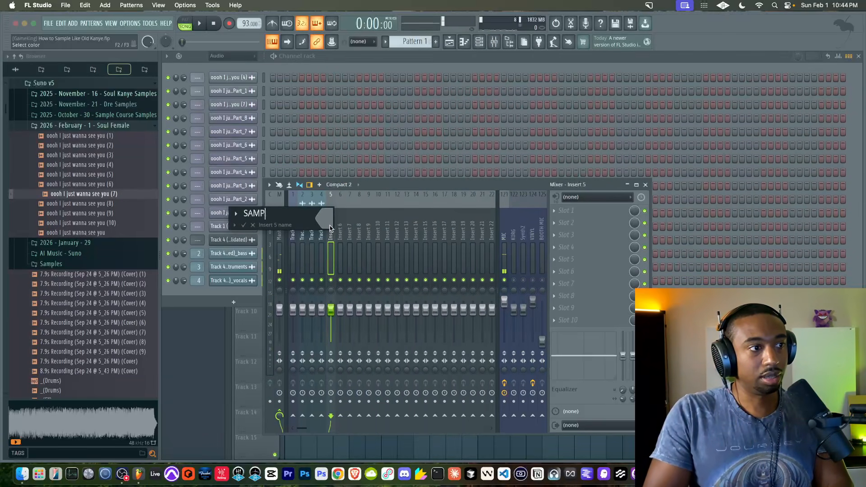
{"action": "type", "text": "LES"}
{"action": "key", "text": "Return"}
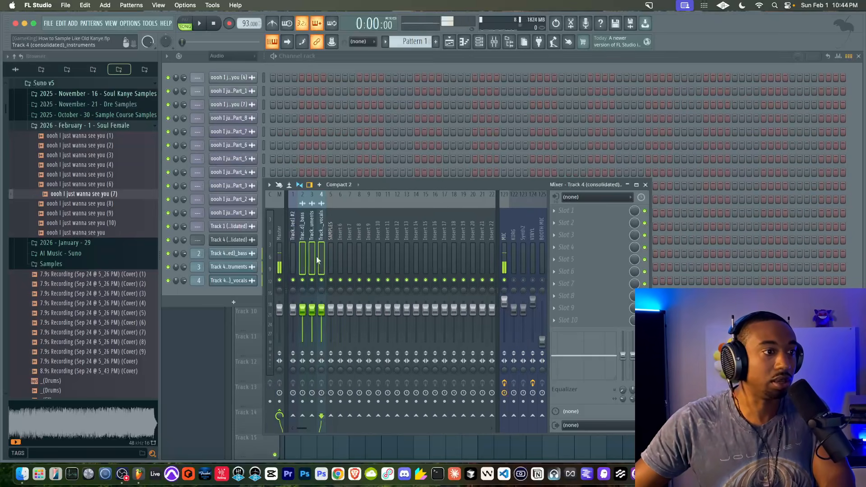
Select the bass, instruments and vocals stem mixer tracks and route them only to the SAMPLES track
{"action": "left_click_drag", "start_coordinate": [317, 244], "coordinate": [303, 240]}
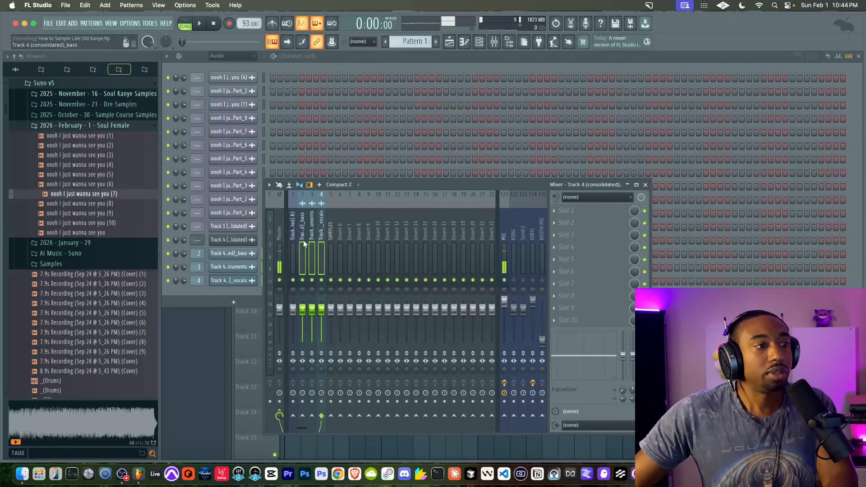
{"action": "right_click", "coordinate": [333, 417]}
{"action": "left_click", "coordinate": [349, 428]}
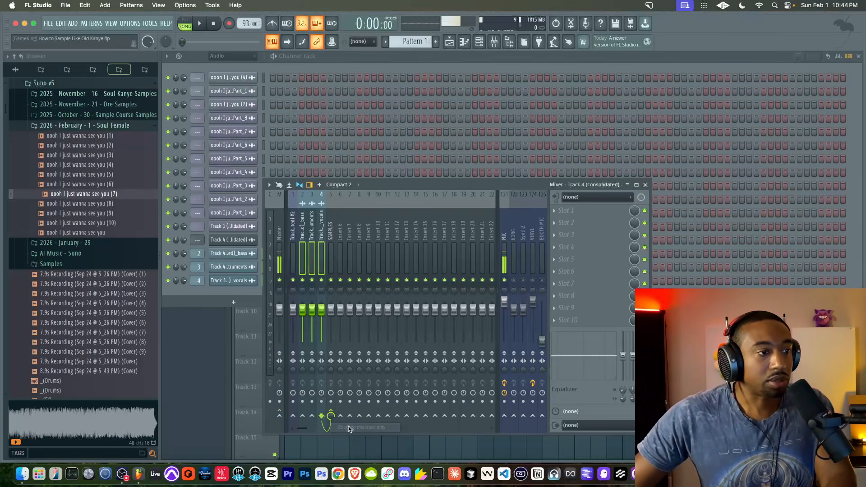
Open NS1 Stereo on the MIC mixer track and raise its noise suppression
{"action": "left_click", "coordinate": [508, 256]}
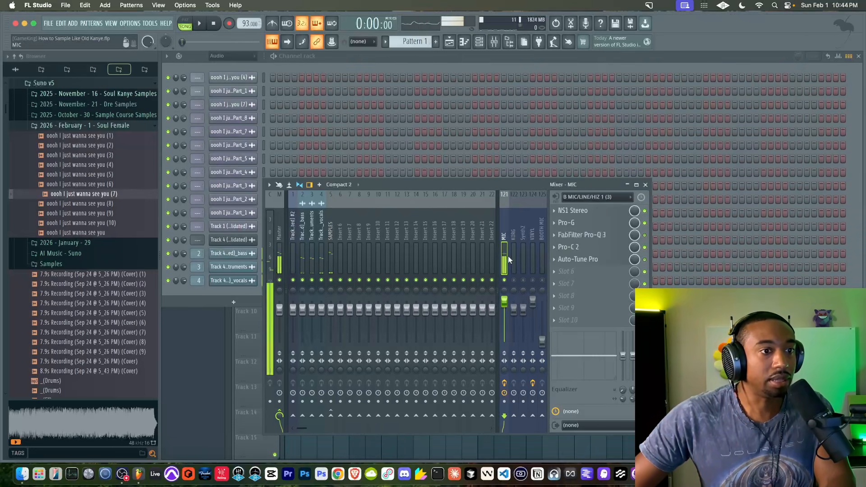
{"action": "left_click", "coordinate": [603, 212]}
{"action": "left_click_drag", "start_coordinate": [119, 183], "coordinate": [119, 150]}
{"action": "left_click", "coordinate": [155, 26]}
Add Fruity Parametric EQ 2 to the SAMPLES mixer track and sweep band 7 down to filter out the highs during playback
{"action": "left_click", "coordinate": [330, 228]}
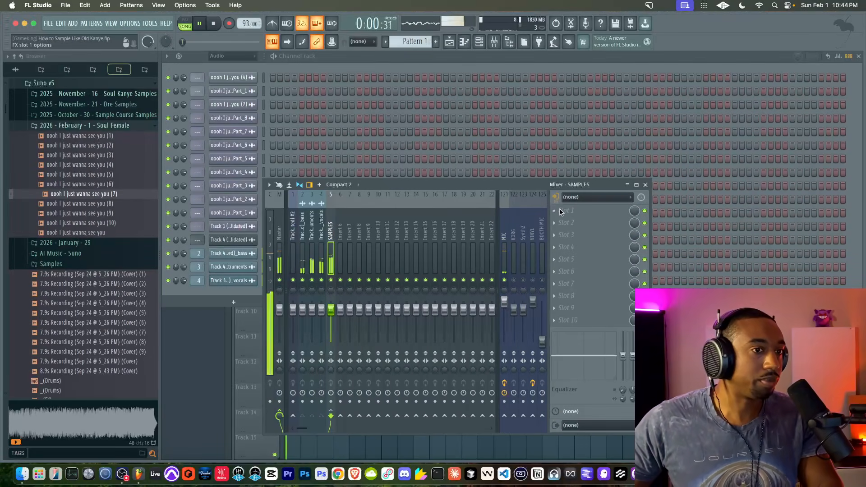
{"action": "left_click", "coordinate": [564, 211]}
{"action": "left_click", "coordinate": [275, 343]}
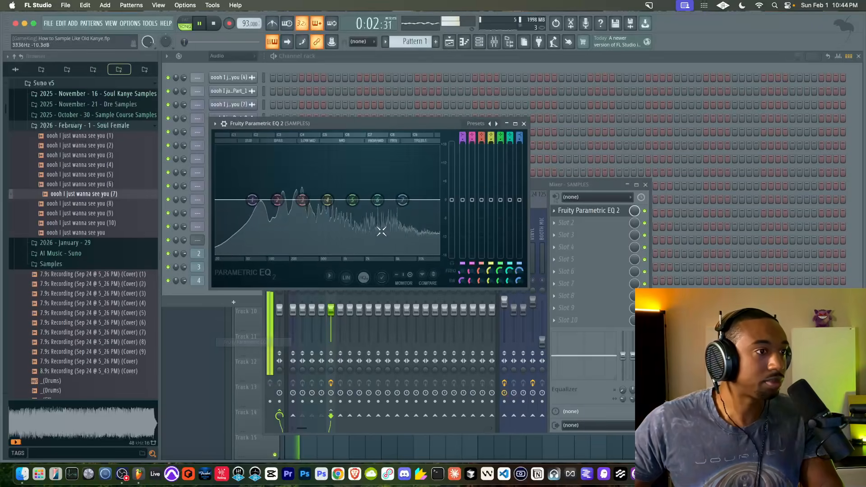
{"action": "left_click_drag", "start_coordinate": [402, 200], "coordinate": [328, 253]}
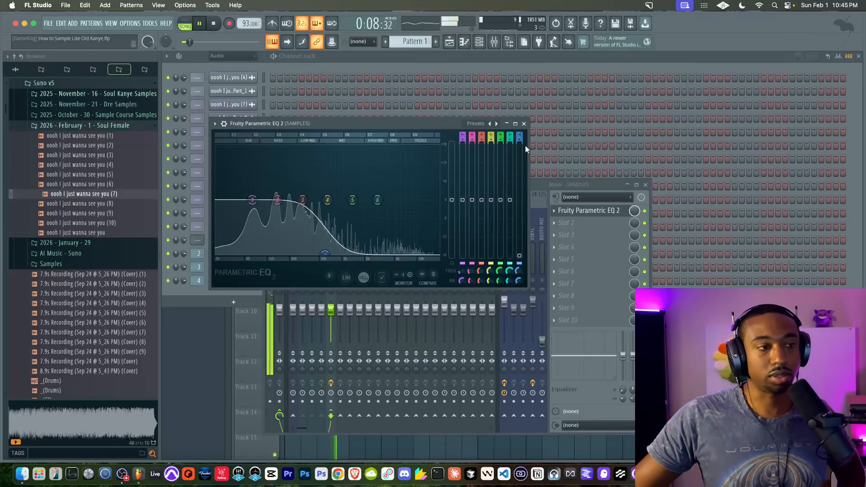
{"action": "key", "text": "space"}
Create an automation clip for the SAMPLES EQ's mix level, hold it at minimum until bar 9, and play it back
{"action": "right_click", "coordinate": [636, 212]}
{"action": "left_click", "coordinate": [667, 278]}
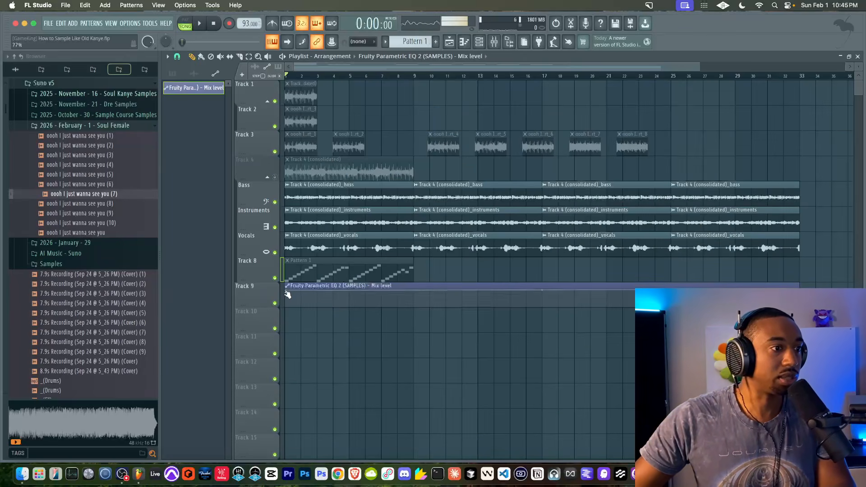
{"action": "left_click_drag", "start_coordinate": [412, 306], "coordinate": [415, 319]}
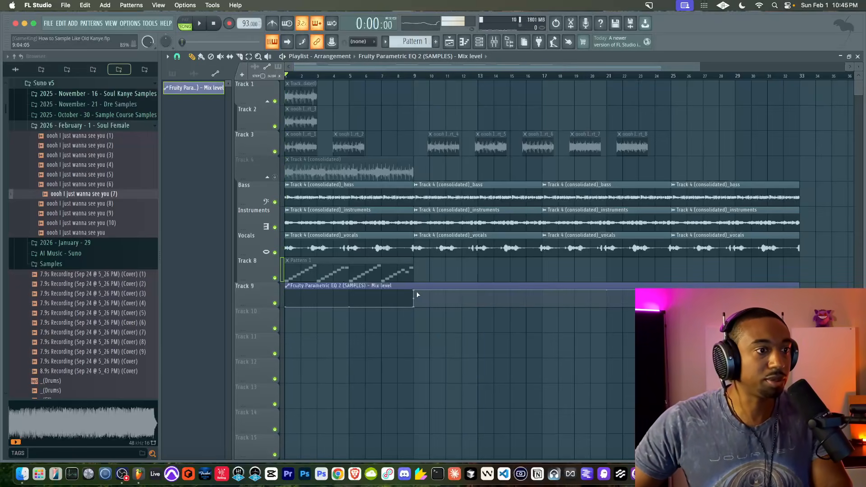
{"action": "key", "text": "space"}
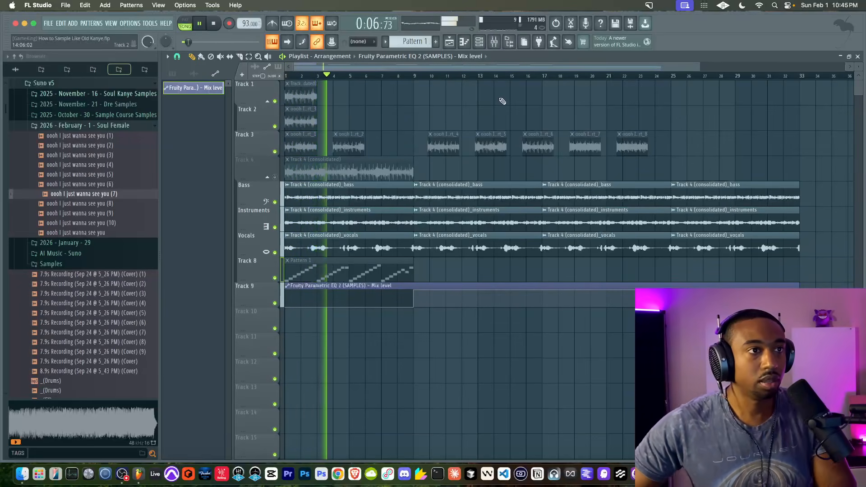
Show all channels in the channel rack and switch to Pattern 2
{"action": "left_click", "coordinate": [479, 42]}
{"action": "left_click", "coordinate": [240, 56]}
{"action": "left_click", "coordinate": [246, 67]}
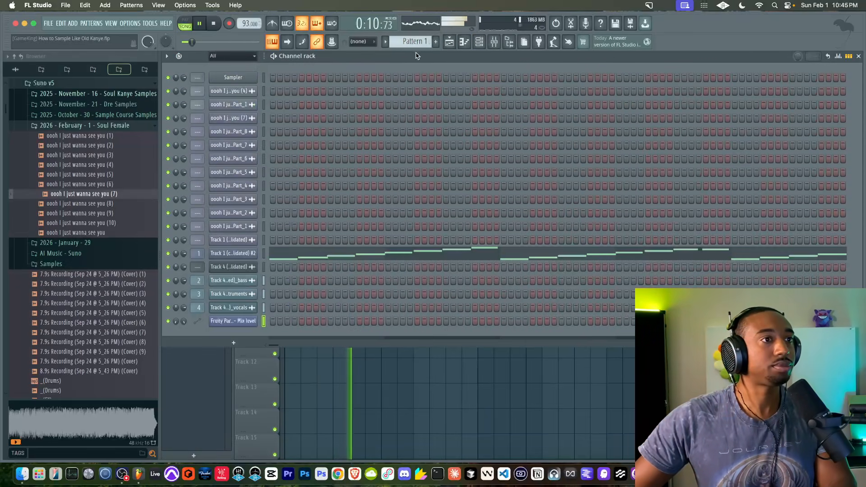
{"action": "scroll", "coordinate": [414, 42], "scroll_direction": "down", "scroll_amount": 1}
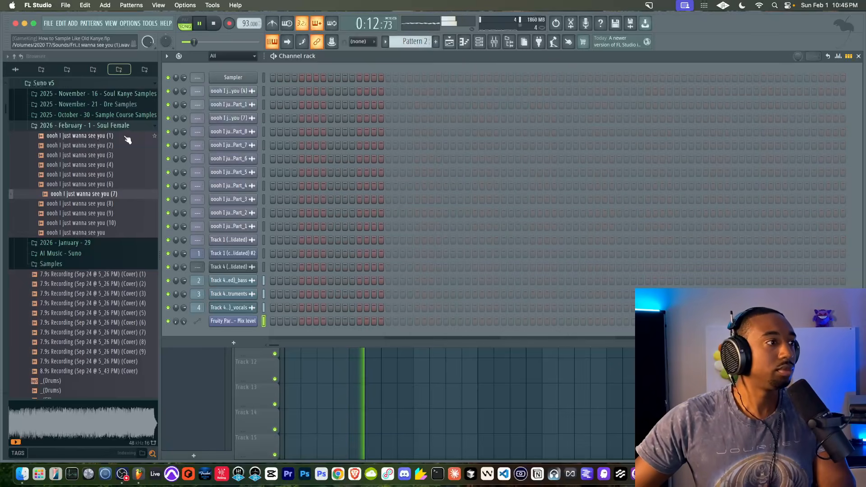
Browse the sample folders to Lunch77 and expand The Lunch77 Kanye West Drumkit
{"action": "scroll", "coordinate": [128, 140], "scroll_direction": "up", "scroll_amount": 10}
{"action": "left_click", "coordinate": [14, 56]}
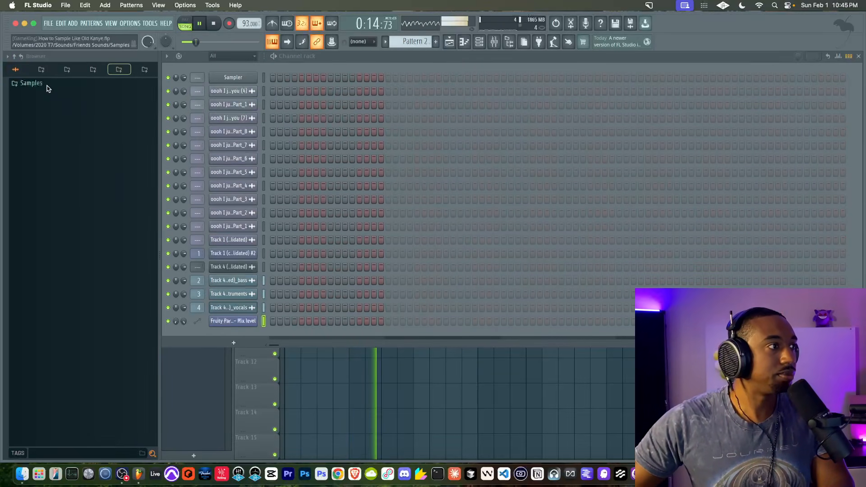
{"action": "left_click", "coordinate": [19, 69]}
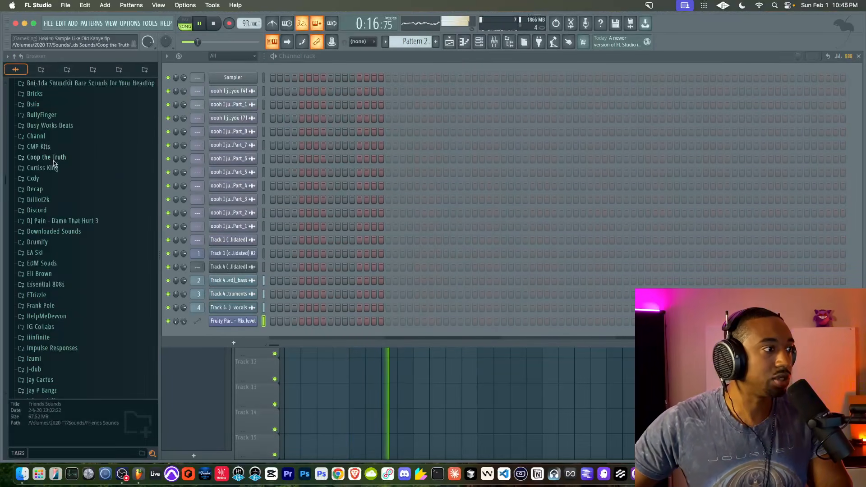
{"action": "scroll", "coordinate": [60, 187], "scroll_direction": "down", "scroll_amount": 3}
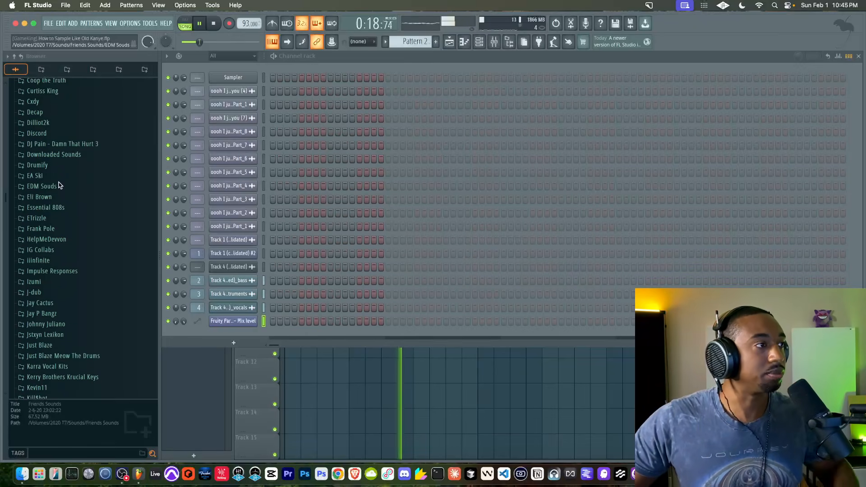
{"action": "left_click", "coordinate": [41, 70]}
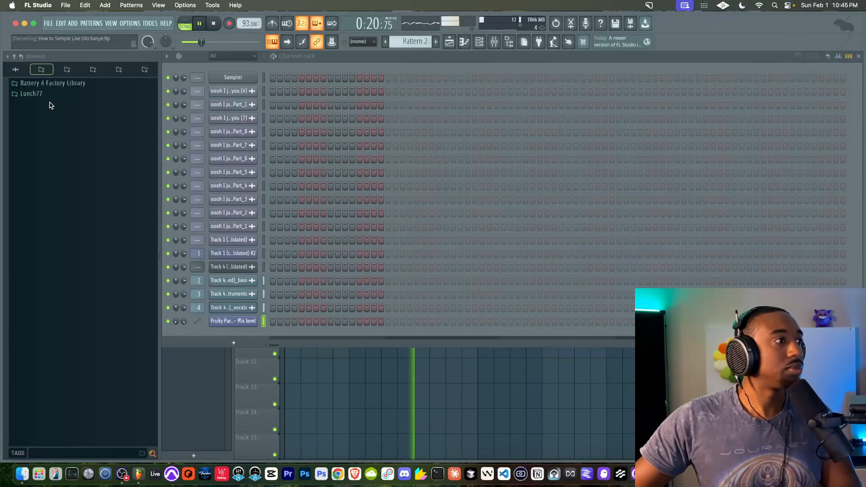
{"action": "left_click", "coordinate": [45, 94]}
{"action": "scroll", "coordinate": [60, 203], "scroll_direction": "down", "scroll_amount": 10}
{"action": "scroll", "coordinate": [61, 210], "scroll_direction": "down", "scroll_amount": 8}
{"action": "scroll", "coordinate": [61, 211], "scroll_direction": "up", "scroll_amount": 2}
{"action": "left_click", "coordinate": [88, 147]}
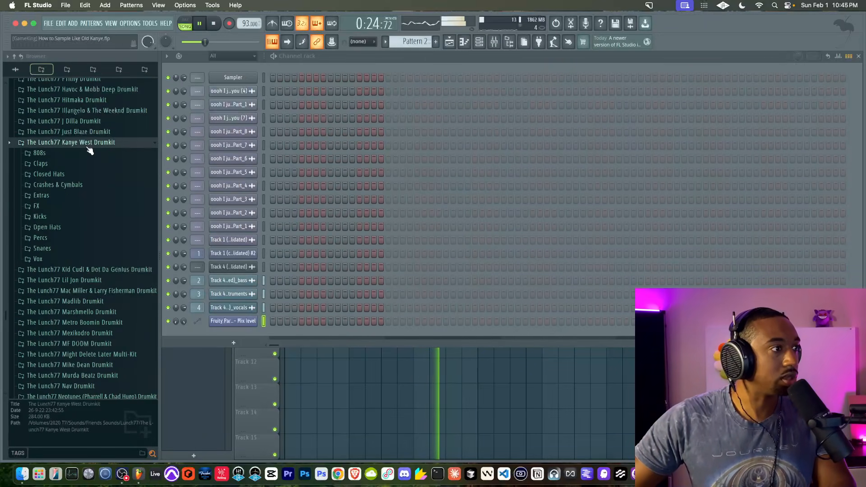
Open the Kanye West drumkit's Kicks folder and audition samples from the start of the list through Kick (All Falls Down)
{"action": "left_click", "coordinate": [64, 218]}
{"action": "left_click", "coordinate": [64, 228]}
{"action": "left_click", "coordinate": [64, 200]}
{"action": "left_click", "coordinate": [63, 190]}
{"action": "left_click", "coordinate": [70, 181]}
{"action": "left_click", "coordinate": [71, 161]}
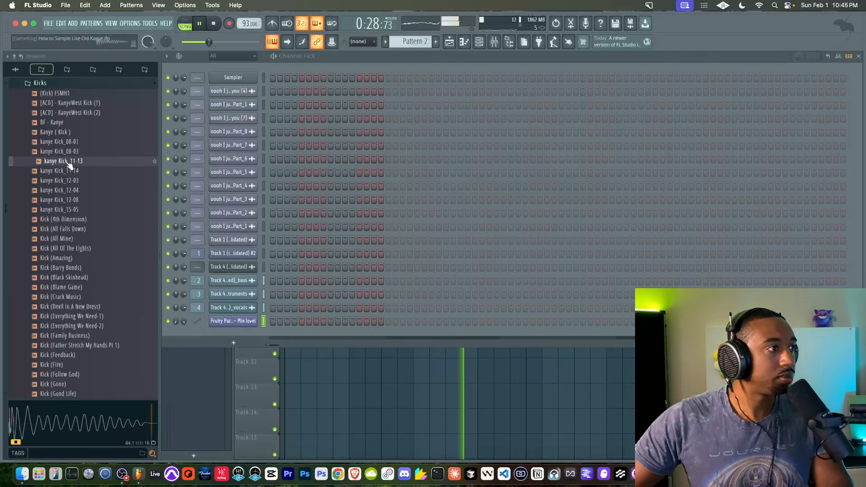
{"action": "left_click", "coordinate": [74, 122]}
{"action": "left_click", "coordinate": [75, 113]}
{"action": "left_click", "coordinate": [77, 103]}
{"action": "left_click", "coordinate": [79, 230]}
{"action": "scroll", "coordinate": [78, 232], "scroll_direction": "down", "scroll_amount": 5}
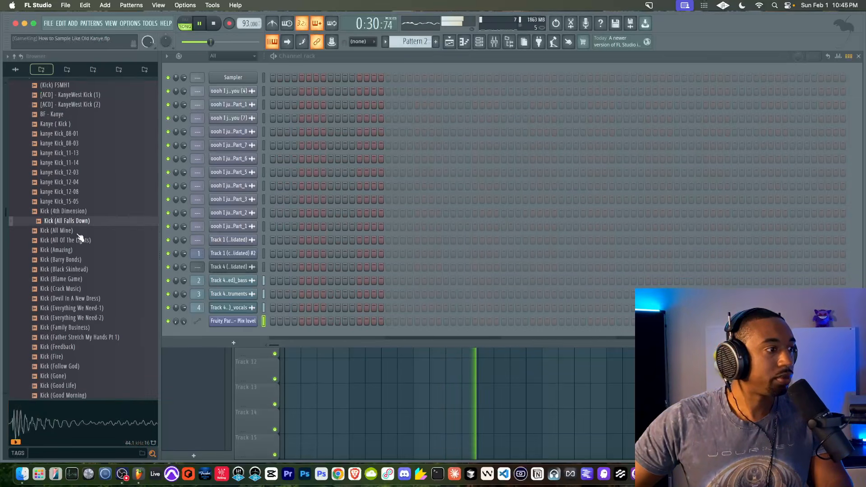
Audition more Kanye West drumkit kicks against the beat, from Kick (All Of The Lights) through kick_kanye
{"action": "left_click", "coordinate": [77, 240]}
{"action": "left_click", "coordinate": [78, 250]}
{"action": "left_click", "coordinate": [77, 259]}
{"action": "left_click", "coordinate": [78, 250]}
{"action": "left_click", "coordinate": [78, 259]}
{"action": "left_click", "coordinate": [78, 250]}
{"action": "left_click", "coordinate": [76, 278]}
{"action": "left_click", "coordinate": [75, 269]}
{"action": "left_click", "coordinate": [72, 298]}
{"action": "left_click", "coordinate": [71, 289]}
{"action": "left_click", "coordinate": [72, 306]}
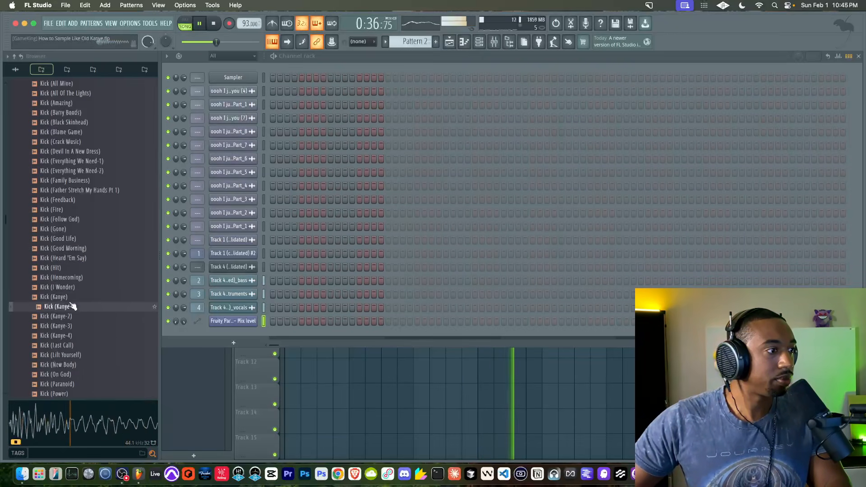
{"action": "left_click", "coordinate": [73, 317]}
{"action": "left_click", "coordinate": [72, 306]}
{"action": "scroll", "coordinate": [71, 231], "scroll_direction": "down", "scroll_amount": 6}
{"action": "left_click", "coordinate": [69, 210]}
{"action": "left_click", "coordinate": [70, 200]}
{"action": "left_click", "coordinate": [70, 171]}
{"action": "left_click", "coordinate": [65, 239]}
{"action": "left_click", "coordinate": [63, 258]}
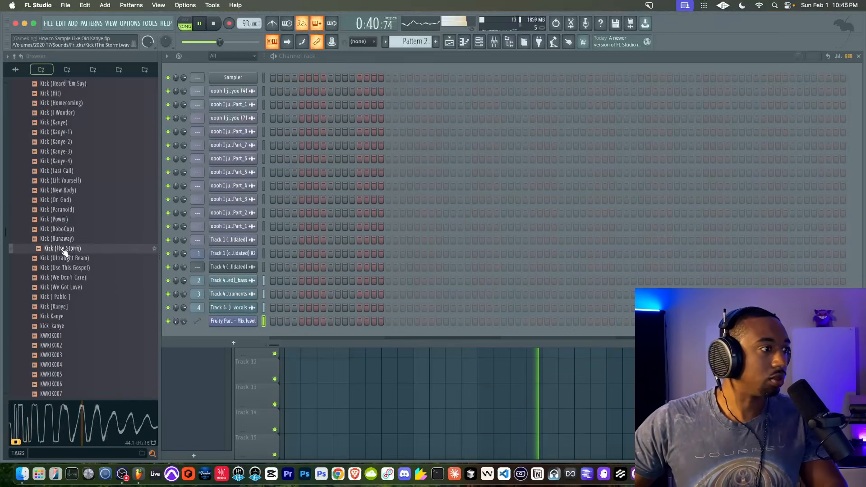
{"action": "left_click", "coordinate": [64, 287]}
{"action": "left_click", "coordinate": [64, 296]}
{"action": "left_click", "coordinate": [65, 307]}
{"action": "left_click", "coordinate": [63, 316]}
{"action": "left_click", "coordinate": [62, 326]}
Leave the Kanye West kicks, restart playback and look through the Drum Breaks folder
{"action": "scroll", "coordinate": [58, 303], "scroll_direction": "up", "scroll_amount": 15}
{"action": "key", "text": "space"}
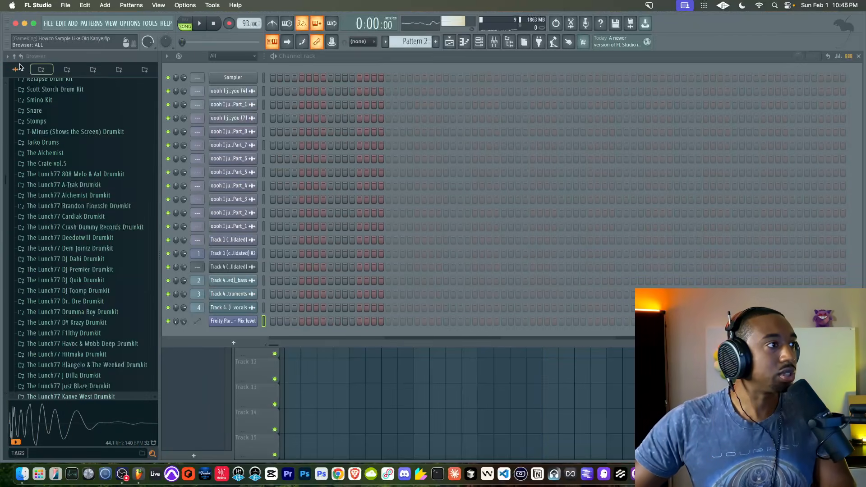
{"action": "left_click", "coordinate": [18, 67]}
{"action": "key", "text": "space"}
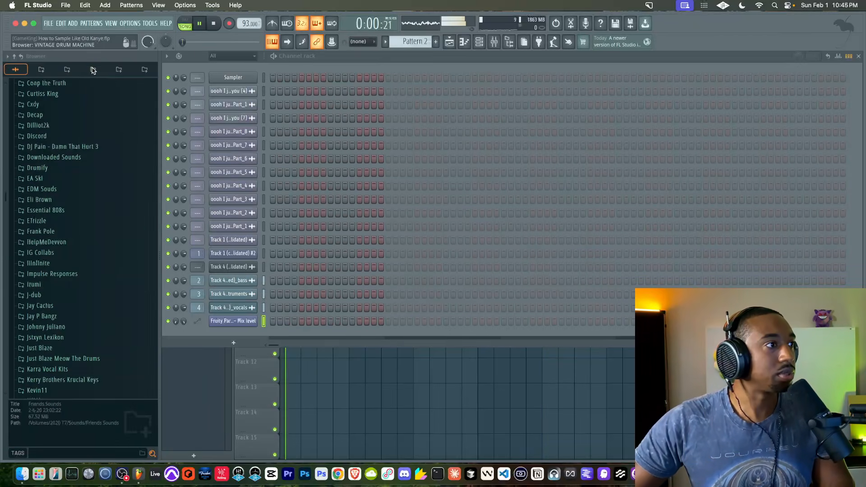
{"action": "left_click", "coordinate": [144, 69]}
{"action": "left_click", "coordinate": [49, 90]}
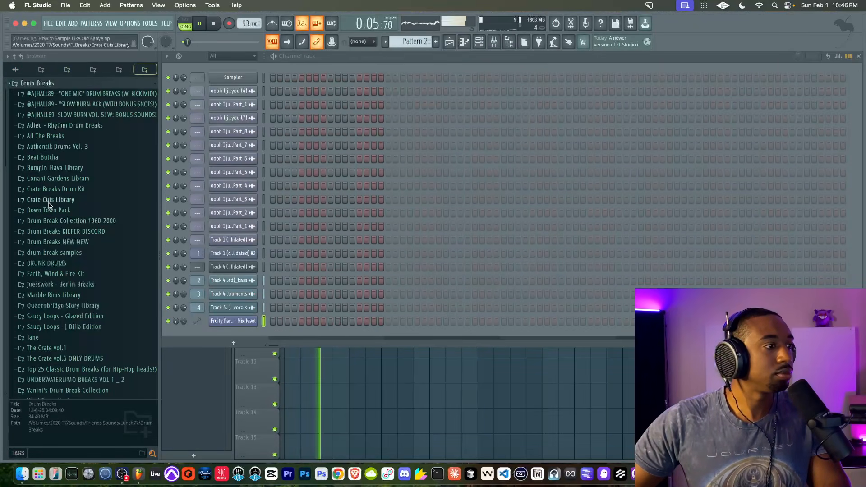
Open the Kicks folder in Busy Works Beats Projects, under Blueprint (ALL SOUNDS) and Drum Kits
{"action": "left_click", "coordinate": [15, 70]}
{"action": "scroll", "coordinate": [30, 80], "scroll_direction": "up", "scroll_amount": 10}
{"action": "left_click", "coordinate": [63, 184]}
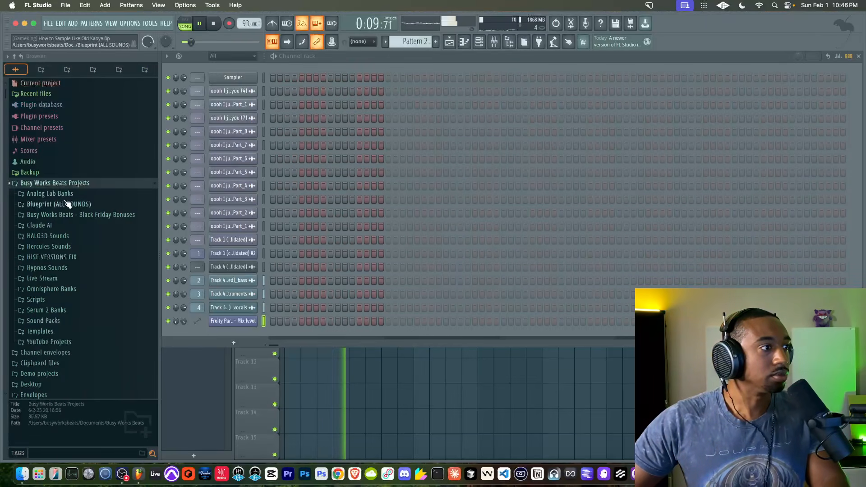
{"action": "left_click", "coordinate": [68, 204]}
{"action": "left_click", "coordinate": [63, 224]}
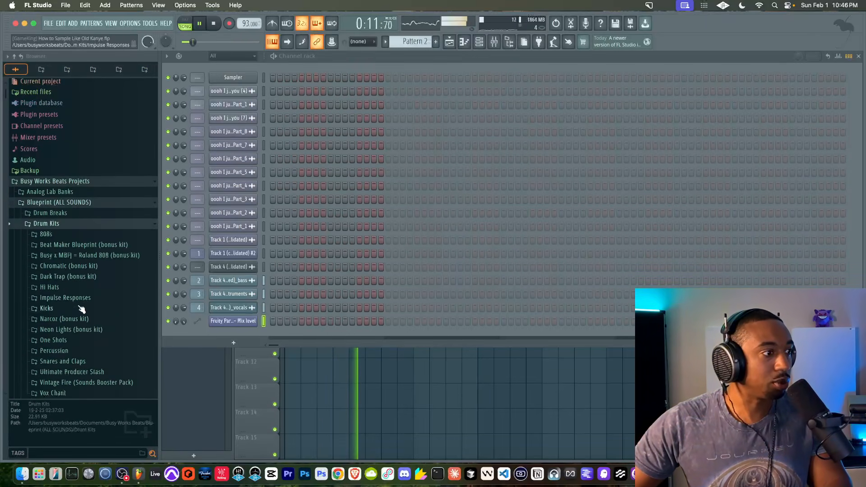
{"action": "left_click", "coordinate": [66, 308]}
Look through the Blueprint Kicks folder and audition kick samples, including Kick - Box 2L
{"action": "scroll", "coordinate": [72, 253], "scroll_direction": "down", "scroll_amount": 5}
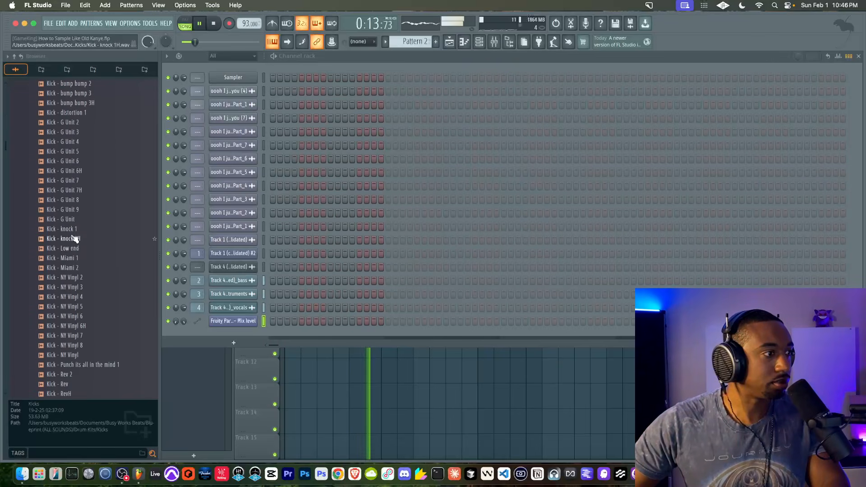
{"action": "scroll", "coordinate": [77, 191], "scroll_direction": "up", "scroll_amount": 4}
{"action": "left_click", "coordinate": [77, 190]}
{"action": "left_click", "coordinate": [77, 171]}
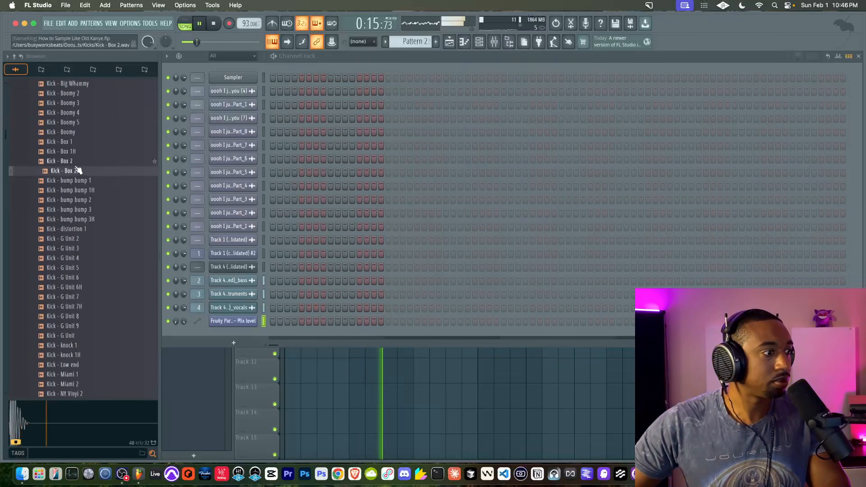
Add Kick - Box 2 as a new sampler channel and route it to mixer track 6
{"action": "left_click", "coordinate": [76, 165]}
{"action": "right_click", "coordinate": [76, 164]}
{"action": "left_click", "coordinate": [88, 178]}
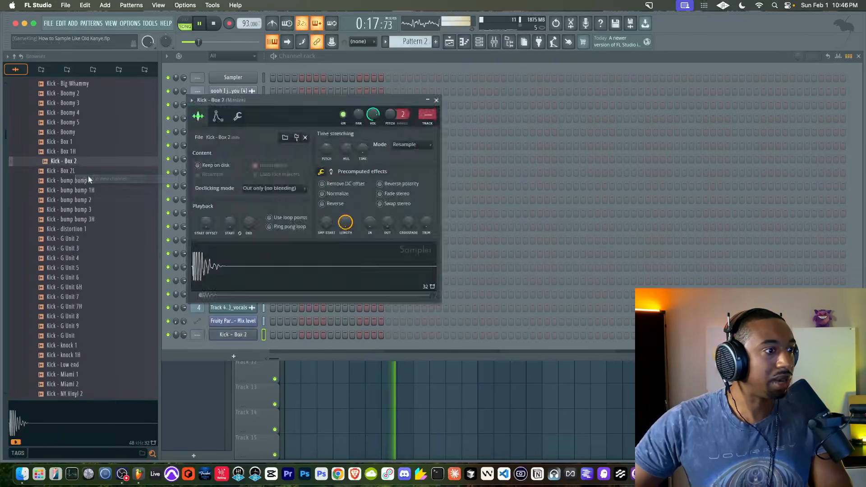
{"action": "key", "text": "super+l"}
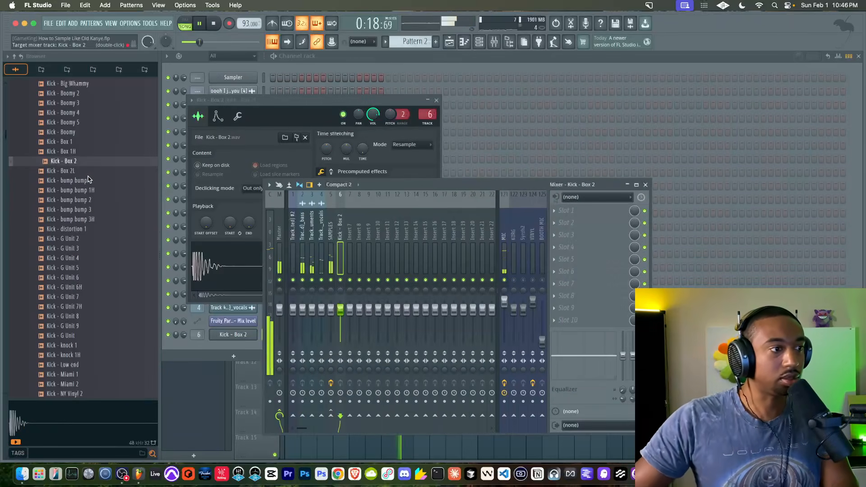
{"action": "left_click", "coordinate": [401, 61]}
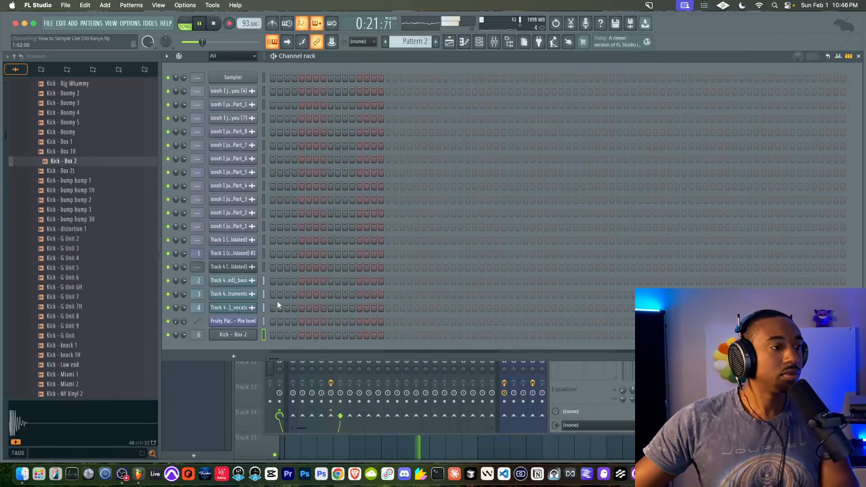
Place Pattern 2 at bar 1 of playlist Track 10 and program Kick - Box 2 on steps 1, 8, 11 and 12
{"action": "key", "text": "F5"}
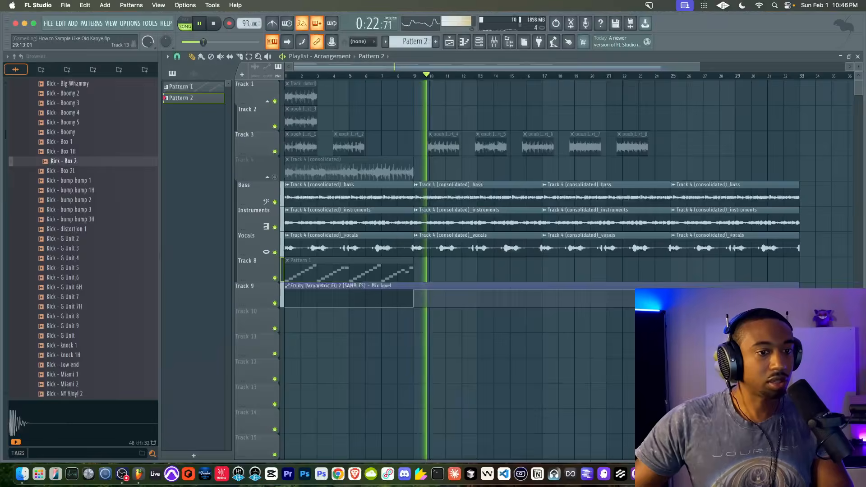
{"action": "key", "text": "space"}
{"action": "left_click", "coordinate": [295, 318]}
{"action": "left_click", "coordinate": [479, 42]}
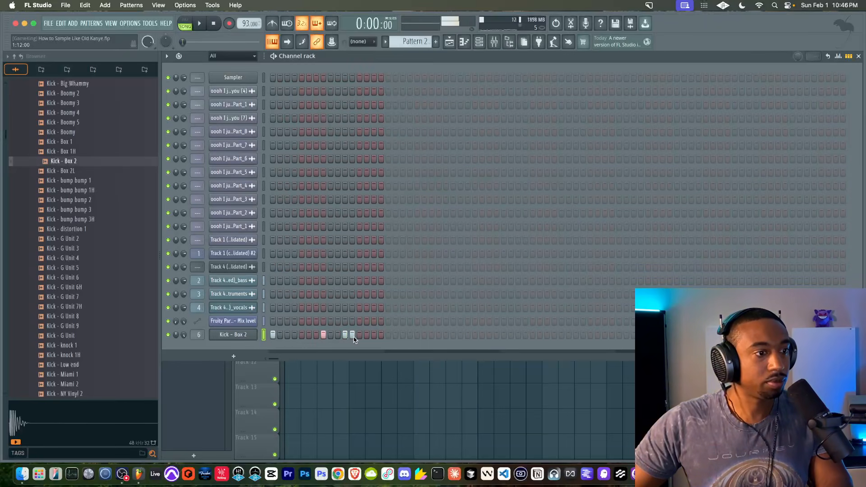
Repeat the Pattern 2 clip along Track 10 across the arrangement and remove the kick hit on step 12
{"action": "key", "text": "F5"}
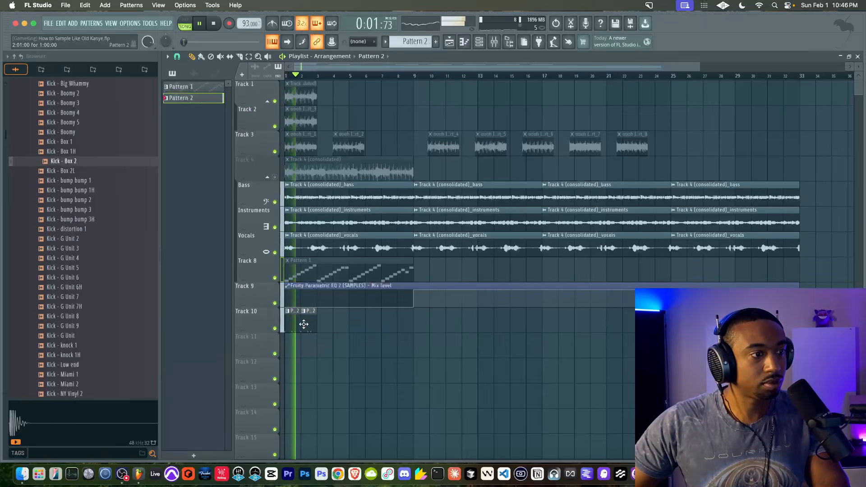
{"action": "left_click_drag", "start_coordinate": [324, 327], "coordinate": [429, 330]}
{"action": "key", "text": "super+b"}
{"action": "key", "text": "super+b"}
{"action": "key", "text": "super+b"}
{"action": "key", "text": "super+b"}
{"action": "key", "text": "super+b"}
{"action": "key", "text": "super+b"}
{"action": "key", "text": "super+b"}
{"action": "key", "text": "super+b"}
{"action": "key", "text": "super+b"}
{"action": "key", "text": "super+b"}
{"action": "key", "text": "super+b"}
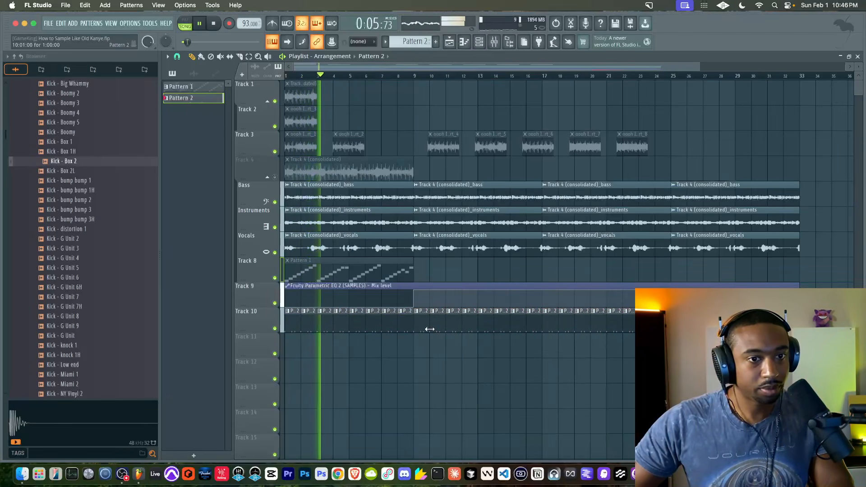
{"action": "key", "text": "F6"}
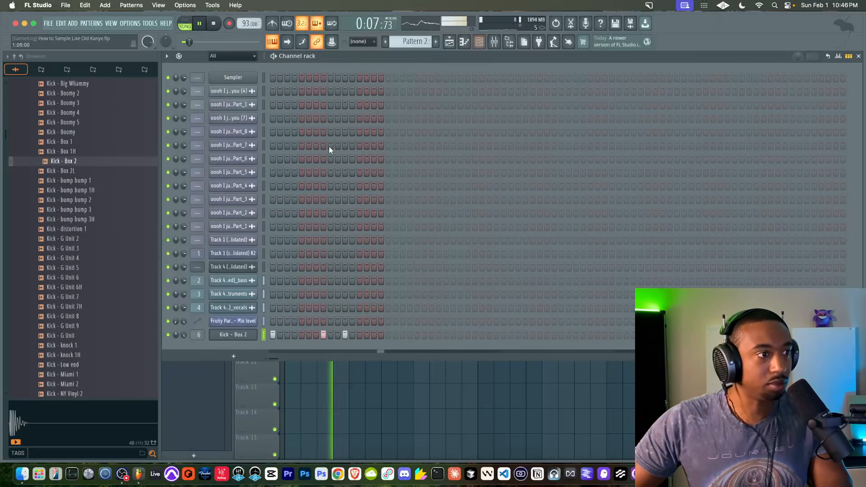
Open the Snares folder in the Drum Breaks library, under Saucy Loops - J Dilla Edition, 24 Bit, Drum One Shots
{"action": "scroll", "coordinate": [101, 194], "scroll_direction": "up", "scroll_amount": 15}
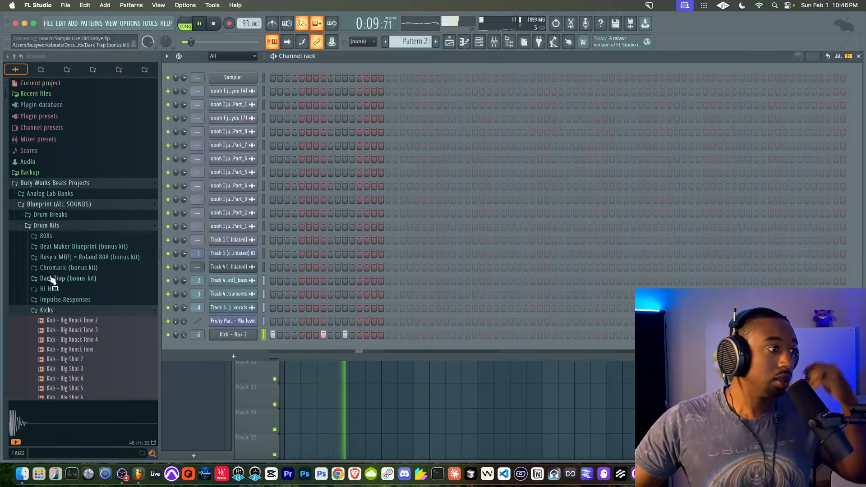
{"action": "left_click", "coordinate": [60, 312]}
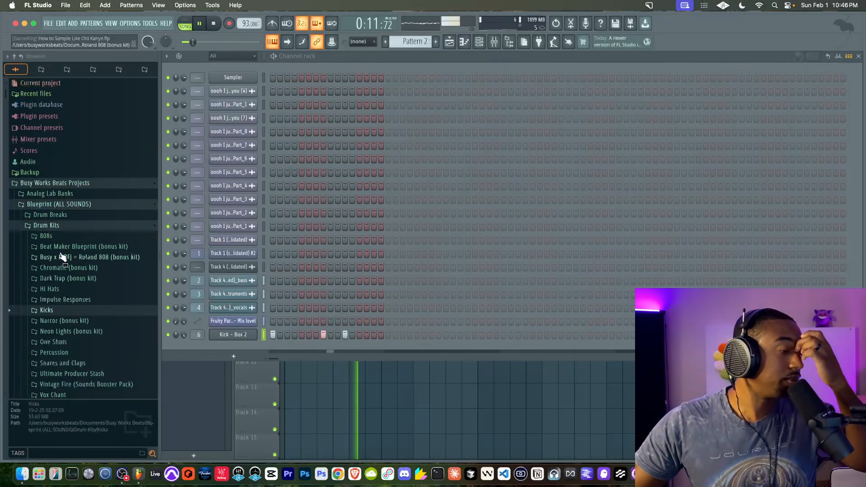
{"action": "left_click", "coordinate": [110, 71]}
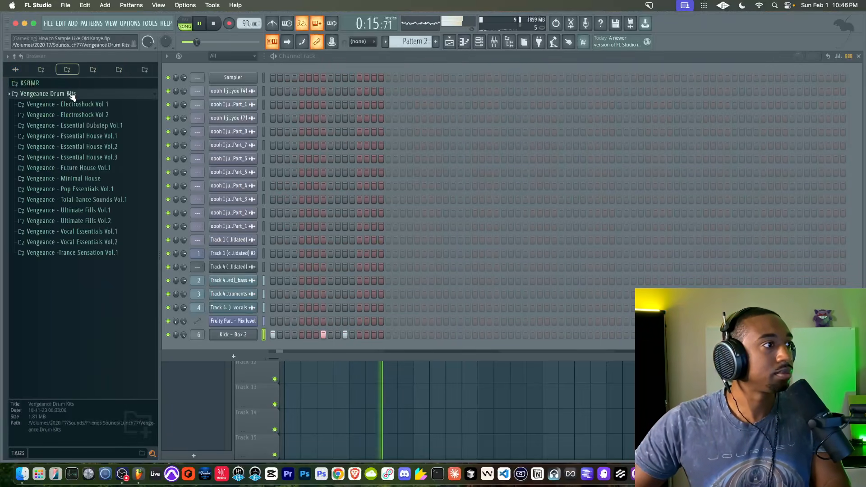
{"action": "left_click", "coordinate": [147, 69]}
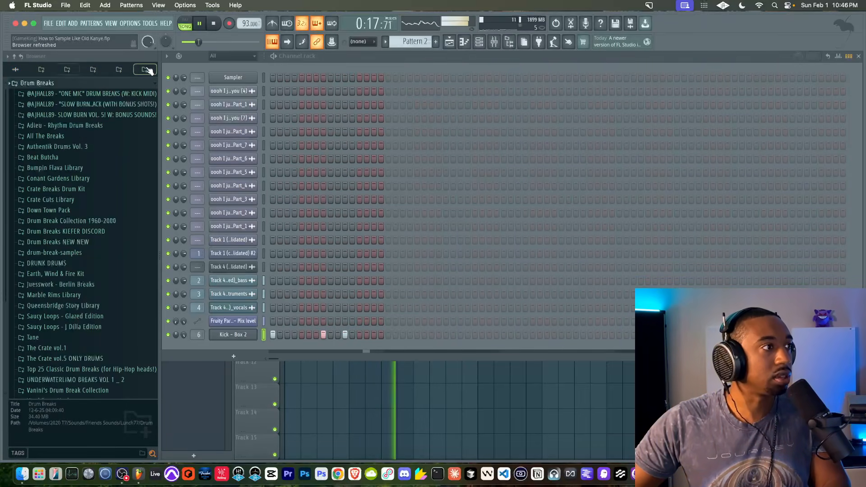
{"action": "scroll", "coordinate": [65, 149], "scroll_direction": "down", "scroll_amount": 2}
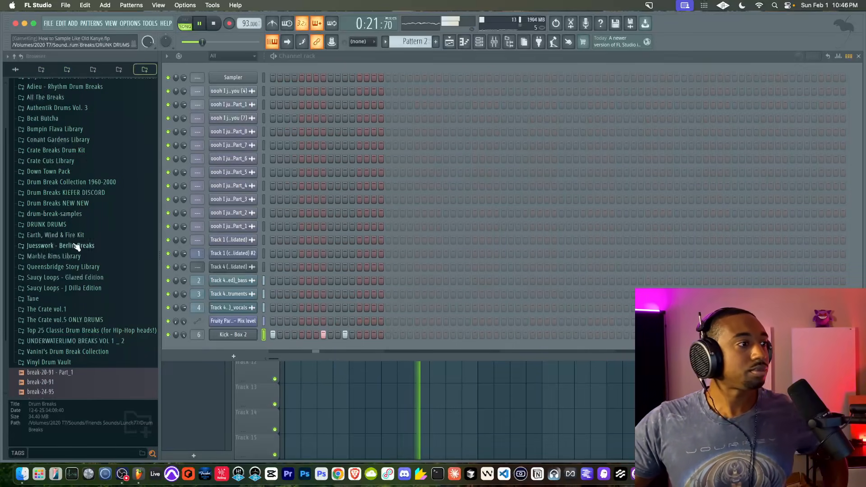
{"action": "left_click", "coordinate": [68, 289]}
{"action": "left_click", "coordinate": [67, 310]}
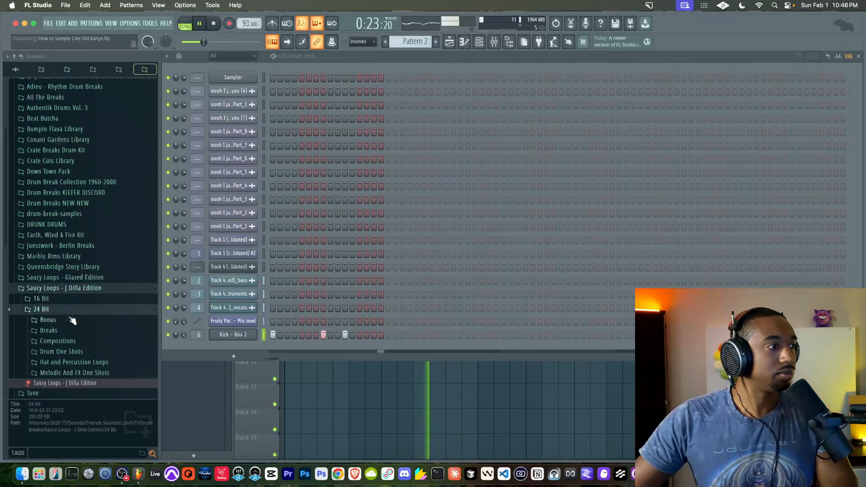
{"action": "left_click", "coordinate": [70, 351]}
{"action": "left_click", "coordinate": [67, 393]}
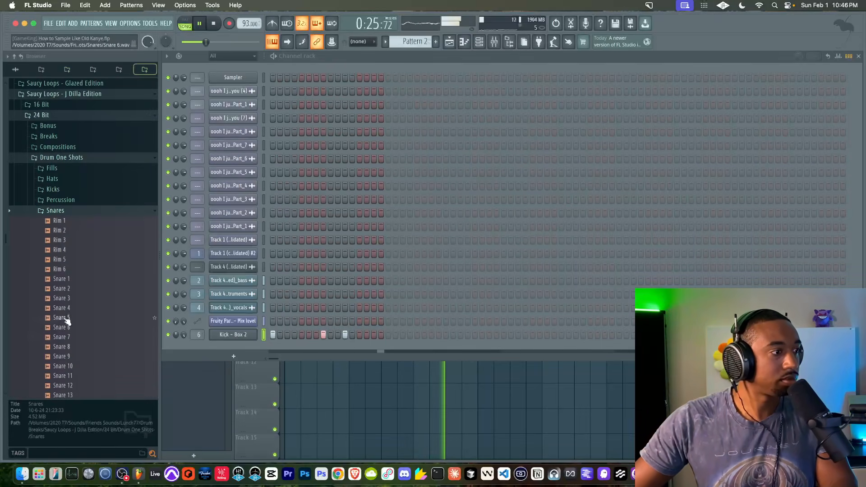
Audition the rim samples and add Rim 1 and Rim 3 as new sampler channels
{"action": "left_click", "coordinate": [70, 222]}
{"action": "right_click", "coordinate": [70, 221]}
{"action": "left_click", "coordinate": [75, 232]}
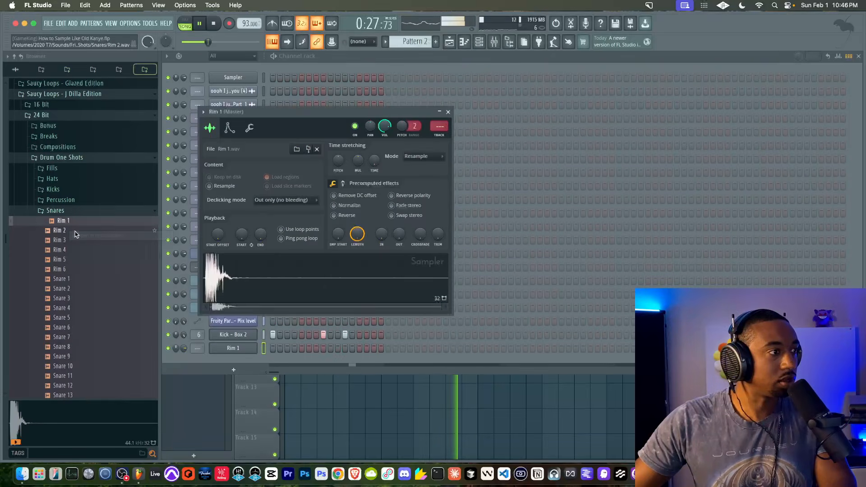
{"action": "left_click_drag", "start_coordinate": [74, 232], "coordinate": [75, 239]}
{"action": "left_click", "coordinate": [76, 240]}
{"action": "right_click", "coordinate": [75, 240]}
{"action": "left_click", "coordinate": [116, 247]}
{"action": "left_click", "coordinate": [397, 99]}
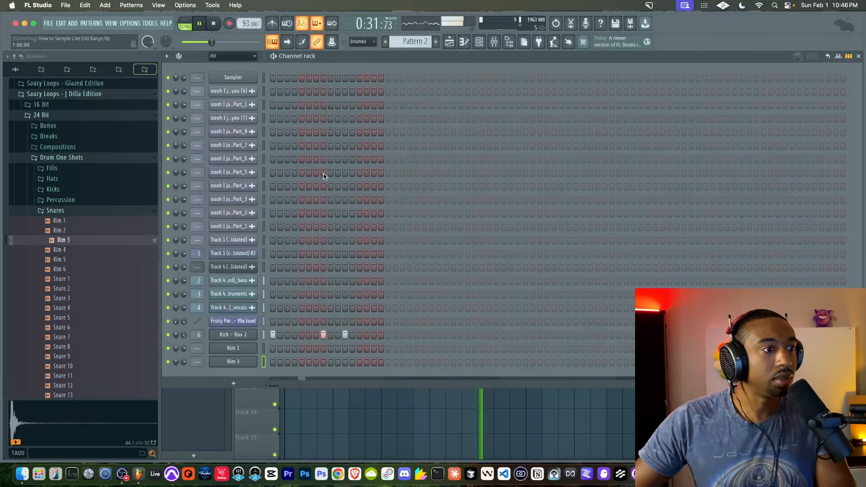
Program Rim 3 on steps 5 and 13, at 60% channel volume with a 100% silence trimming threshold
{"action": "left_click", "coordinate": [302, 362]}
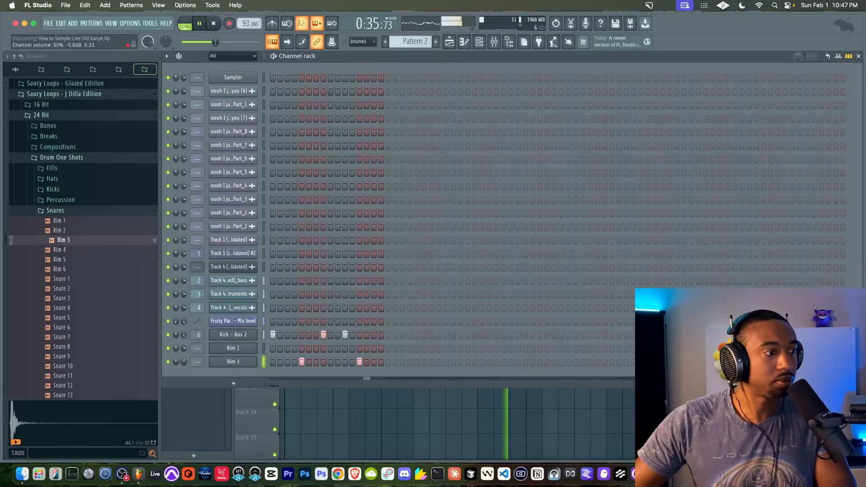
{"action": "left_click", "coordinate": [220, 362]}
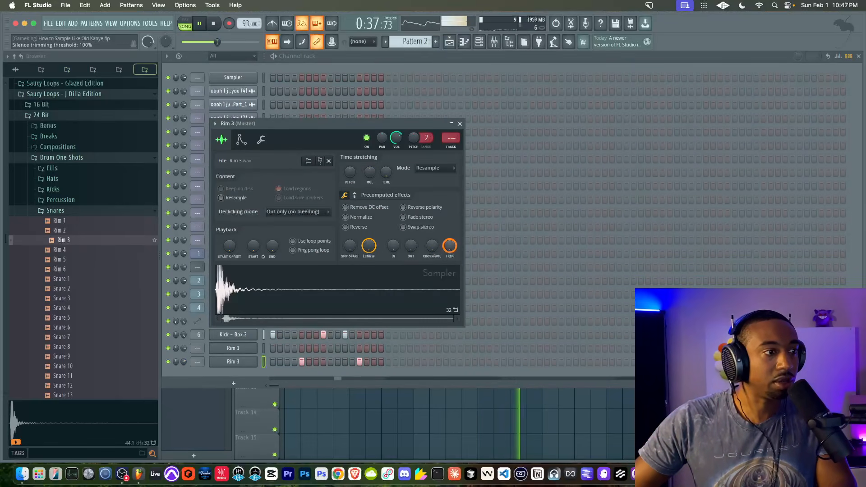
{"action": "left_click", "coordinate": [460, 123]}
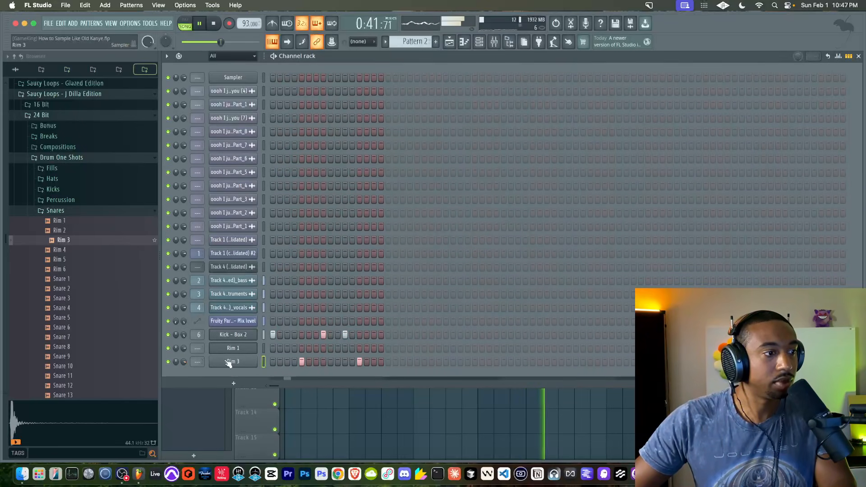
Route the Rim 3 channel to mixer track 7 and check the playlist arrangement during playback
{"action": "key", "text": "ctrl+l"}
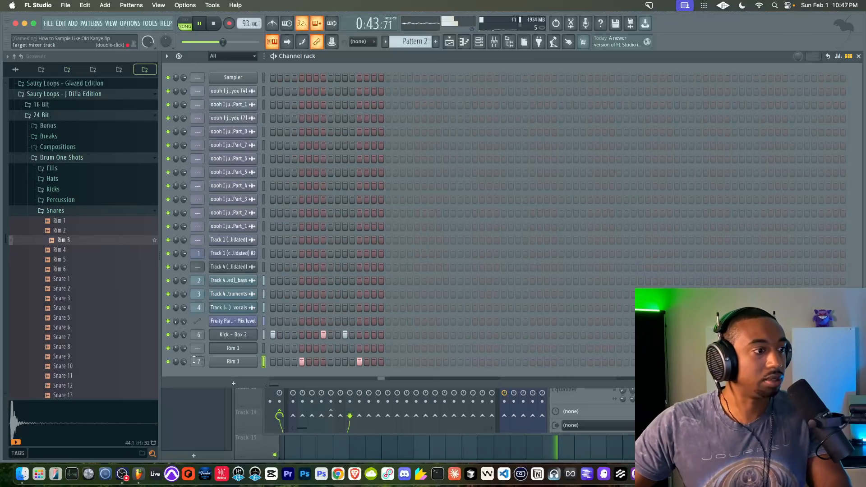
{"action": "key", "text": "F5"}
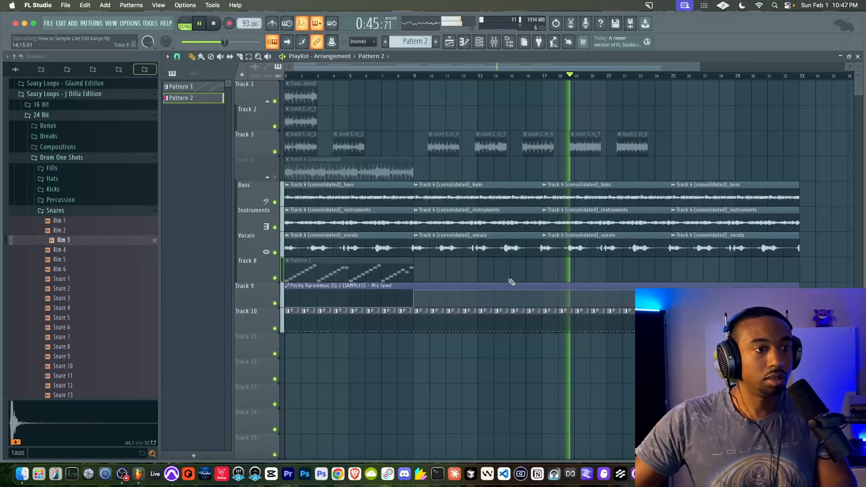
{"action": "key", "text": "F6"}
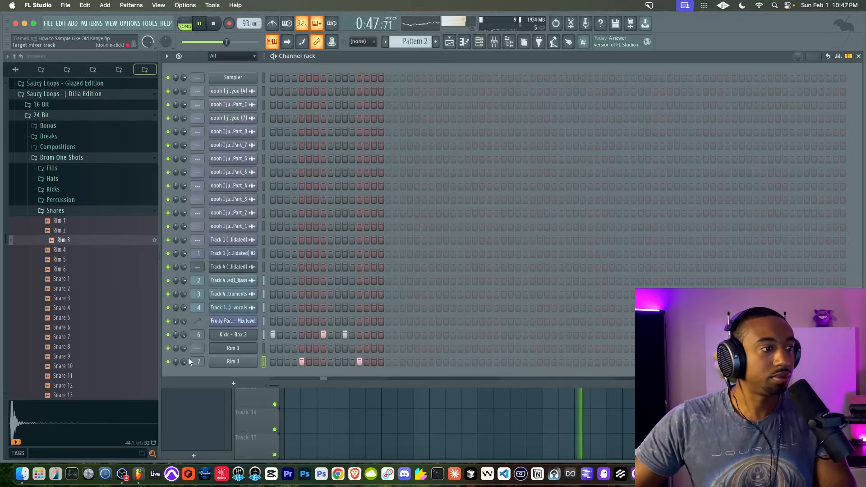
Open the J Dilla Edition Hats folder and audition the hats from Hat 1 through Hat 15 against the beat
{"action": "left_click", "coordinate": [64, 179]}
{"action": "left_click", "coordinate": [80, 153]}
{"action": "left_click", "coordinate": [76, 162]}
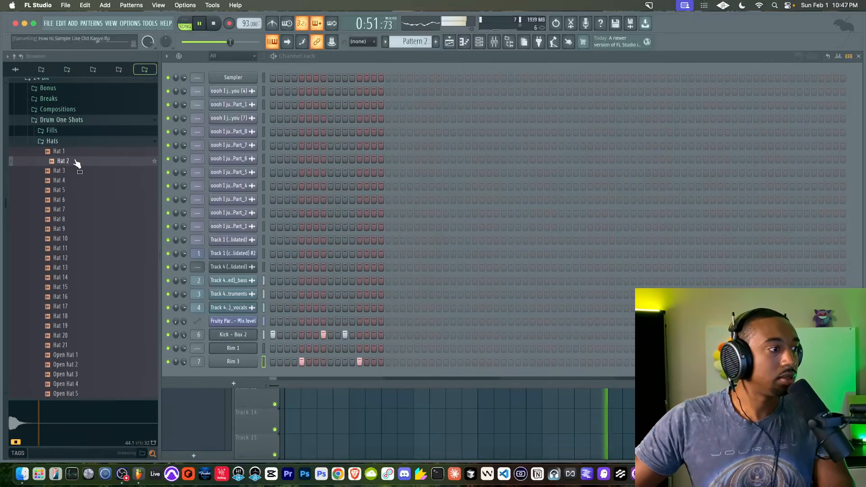
{"action": "left_click", "coordinate": [75, 171]}
{"action": "left_click", "coordinate": [74, 181]}
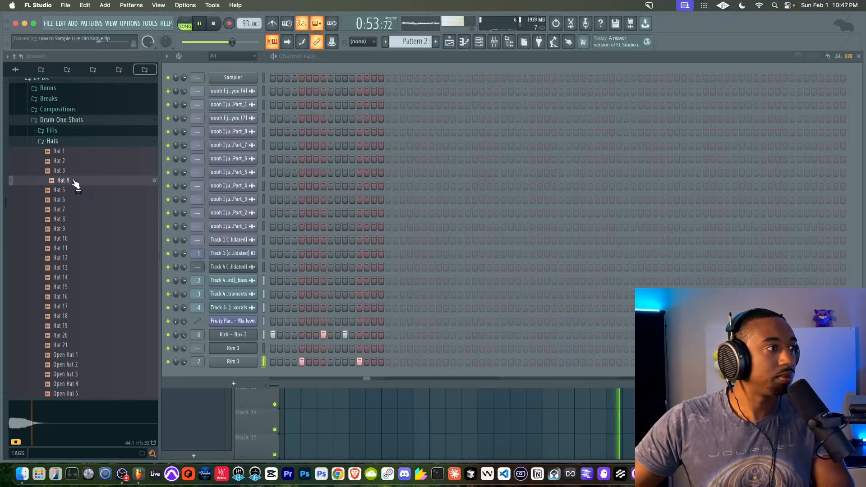
{"action": "left_click", "coordinate": [73, 190]}
{"action": "left_click", "coordinate": [73, 200]}
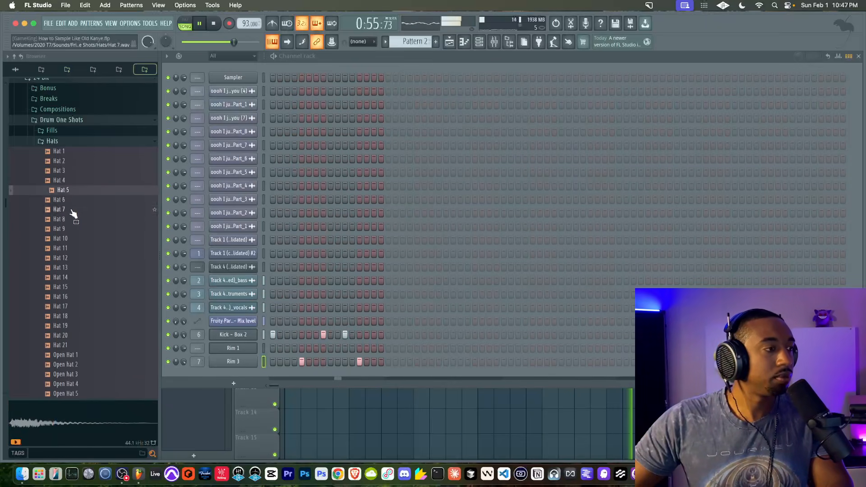
{"action": "left_click", "coordinate": [73, 209]}
{"action": "left_click", "coordinate": [72, 220]}
{"action": "key", "text": "Down"}
{"action": "key", "text": "Down"}
{"action": "key", "text": "Down"}
{"action": "key", "text": "Down"}
{"action": "key", "text": "Down"}
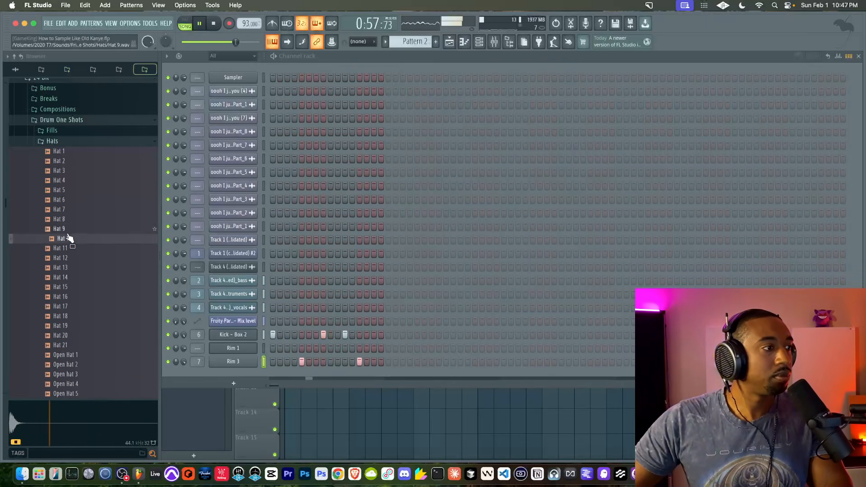
{"action": "key", "text": "Down"}
{"action": "key", "text": "Down"}
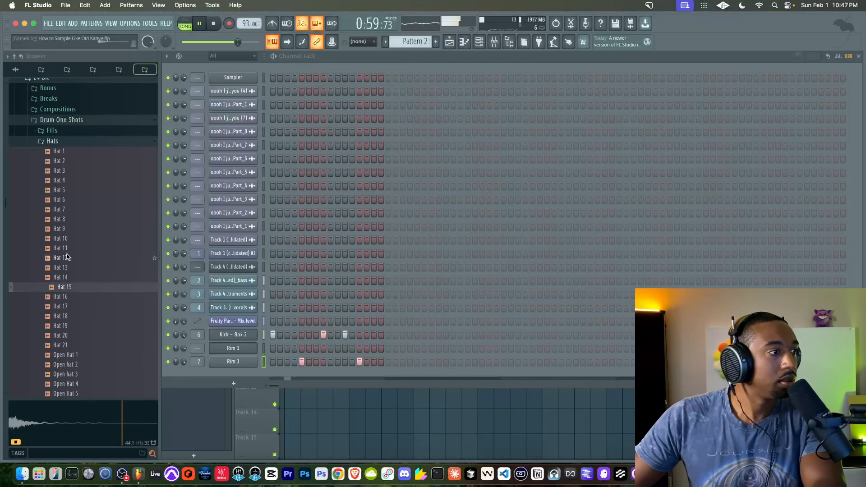
Add Hat 13 as a new sampler channel and route it to mixer track 8
{"action": "left_click", "coordinate": [64, 275]}
{"action": "left_click", "coordinate": [62, 270]}
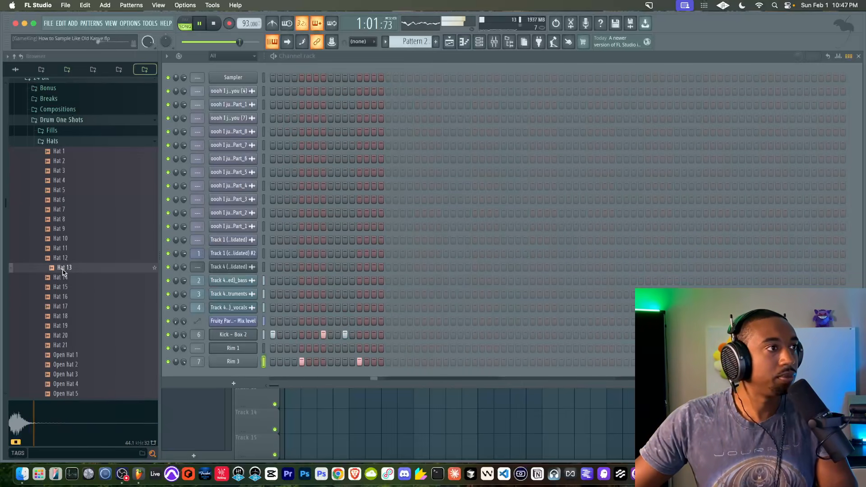
{"action": "right_click", "coordinate": [62, 271]}
{"action": "left_click", "coordinate": [75, 278]}
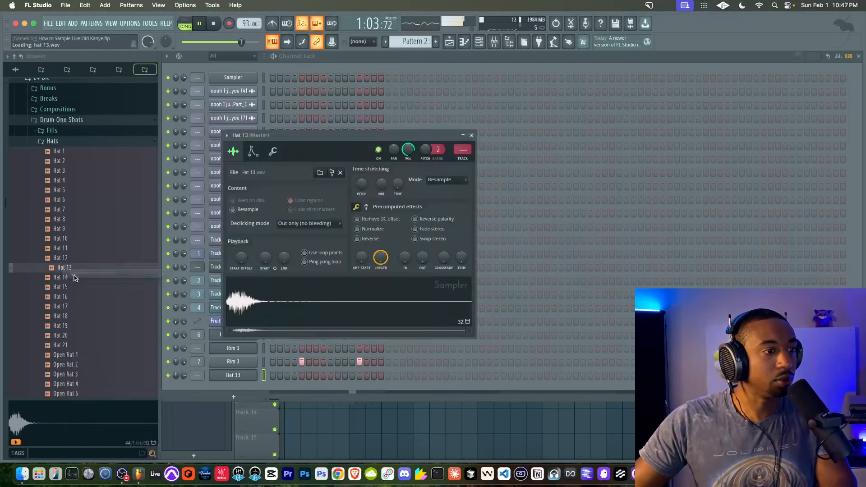
{"action": "key", "text": "ctrl+l"}
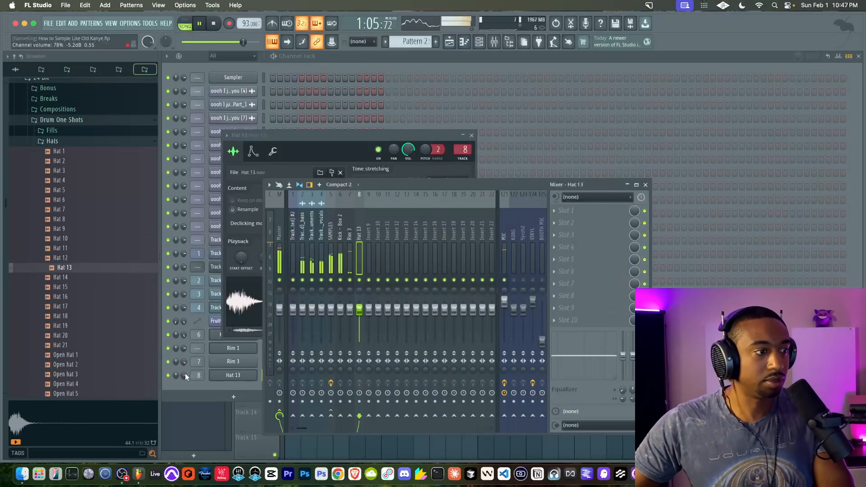
{"action": "key", "text": "F12"}
Fill the Hat 13 channel on every second step and open its miscellaneous channel settings
{"action": "right_click", "coordinate": [249, 378]}
{"action": "left_click", "coordinate": [373, 358]}
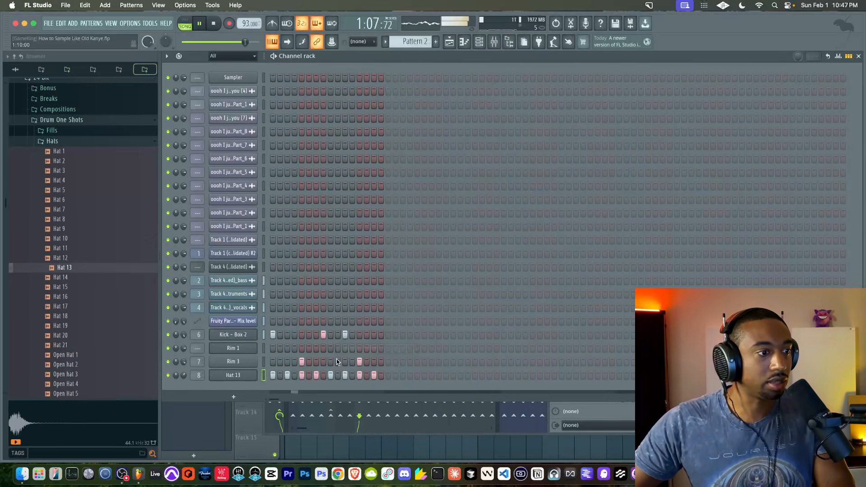
{"action": "left_click", "coordinate": [234, 375]}
{"action": "left_click", "coordinate": [272, 152]}
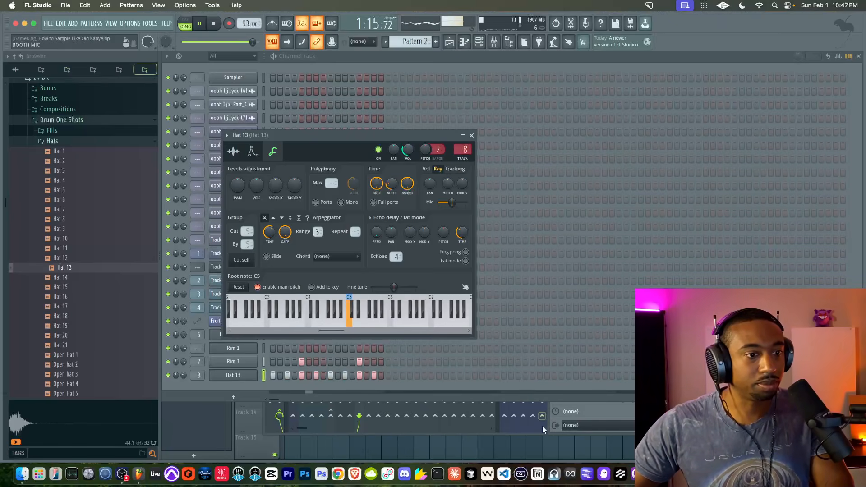
Review the mixer levels, the playlist arrangement and the Pattern 2 steps while the beat plays
{"action": "key", "text": "F9"}
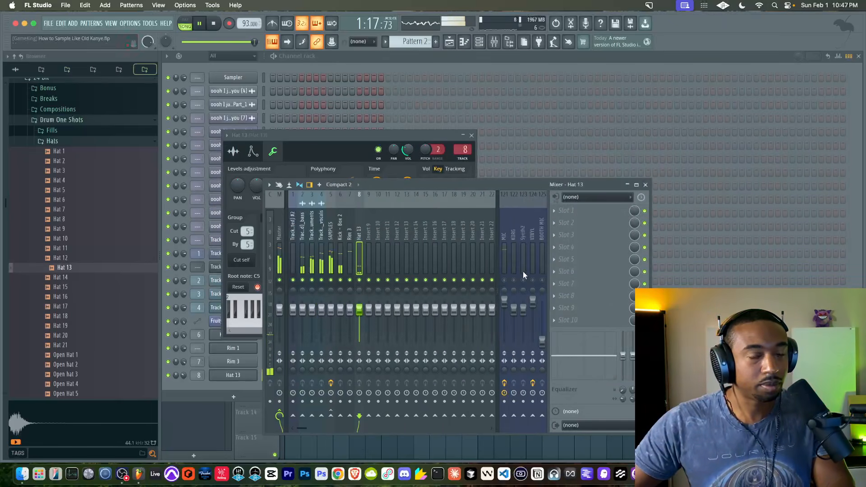
{"action": "left_click", "coordinate": [494, 42]}
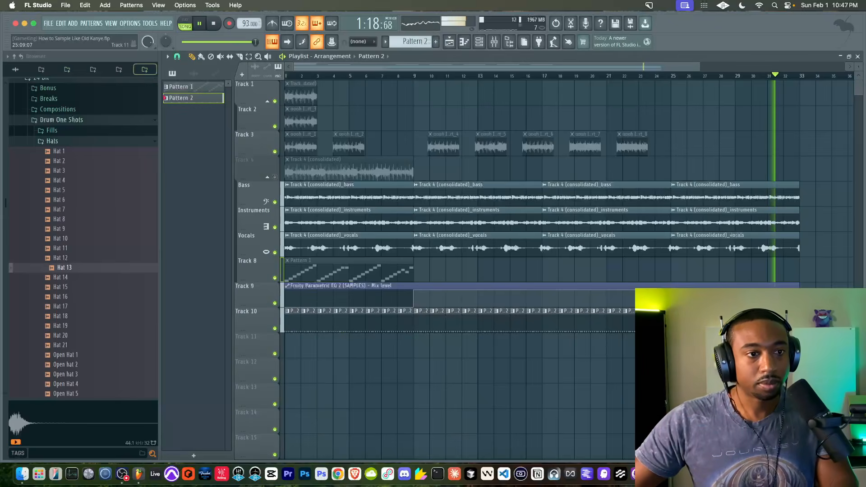
{"action": "left_click", "coordinate": [494, 41]}
{"action": "left_click", "coordinate": [495, 42]}
{"action": "left_click", "coordinate": [480, 42]}
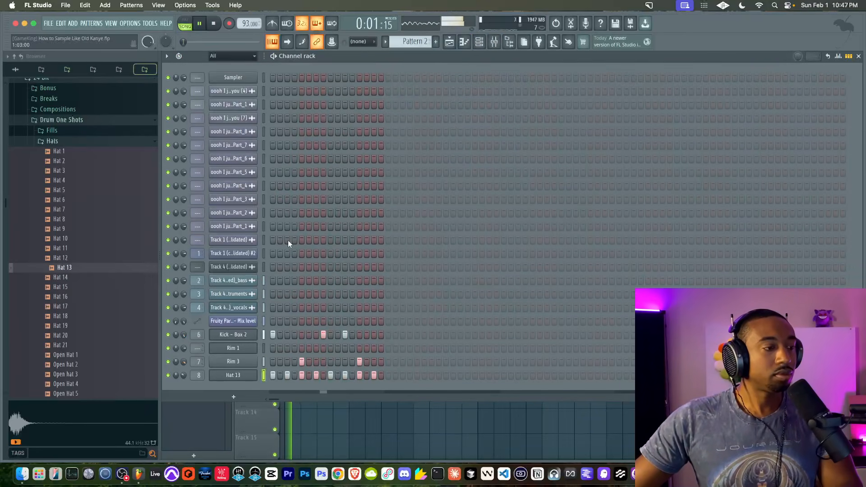
{"action": "key", "text": "F6"}
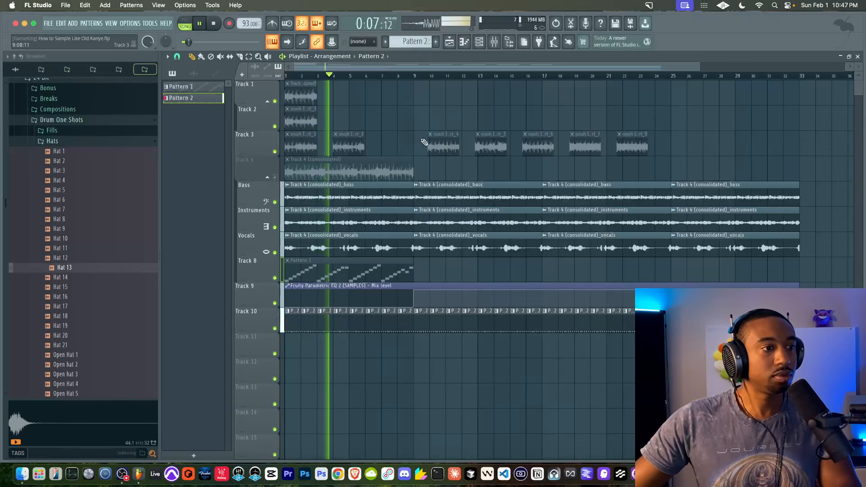
{"action": "key", "text": "F6"}
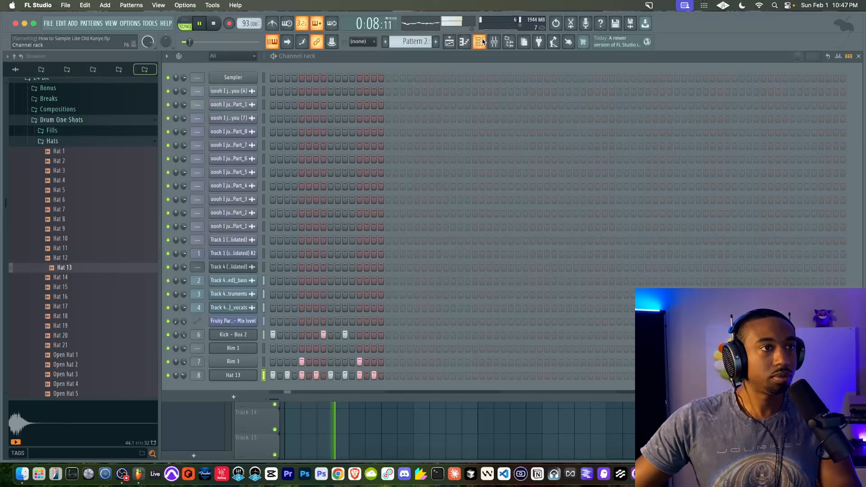
Raise the Kick - Box 2 channel's volume multiplier to 123% in its miscellaneous settings
{"action": "left_click", "coordinate": [232, 337]}
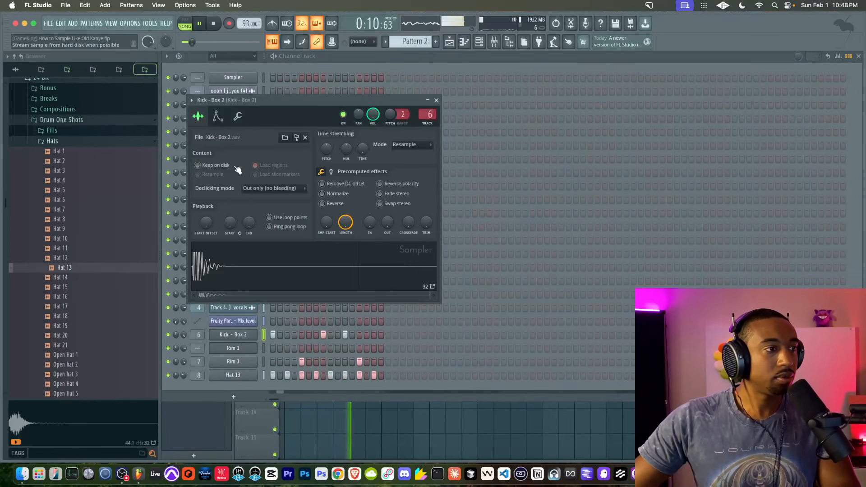
{"action": "left_click", "coordinate": [236, 118]}
{"action": "left_click", "coordinate": [219, 117]}
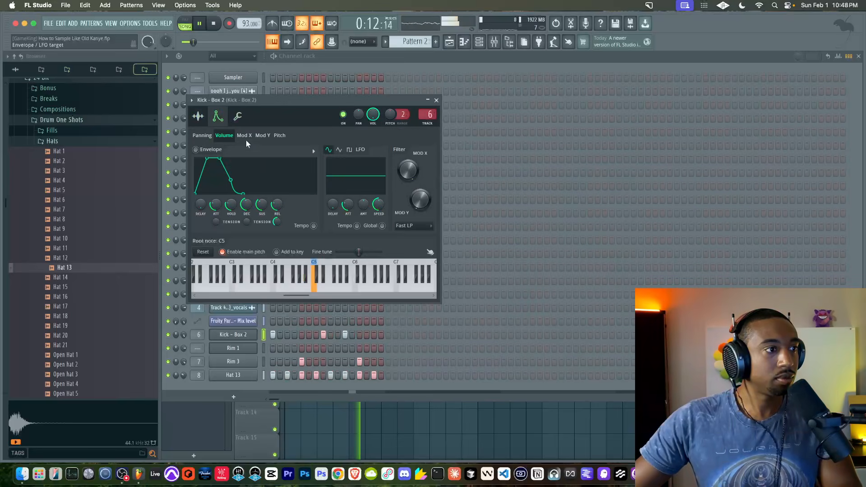
{"action": "left_click", "coordinate": [238, 117]}
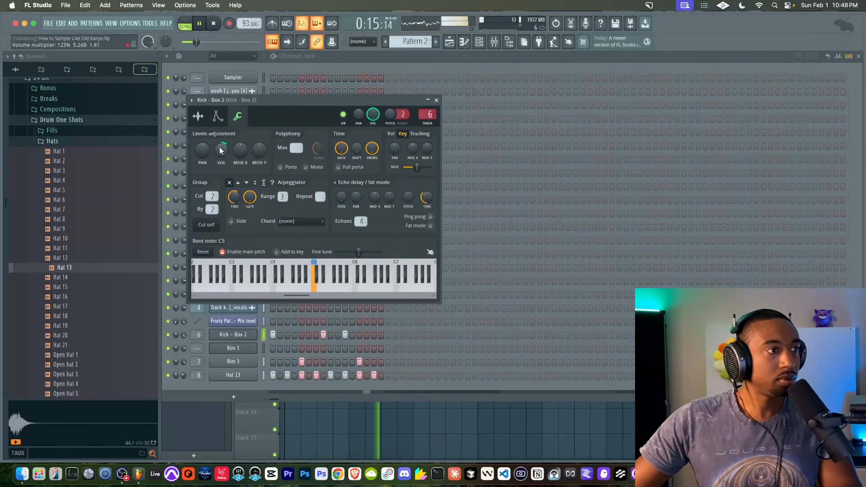
{"action": "left_click", "coordinate": [436, 99]}
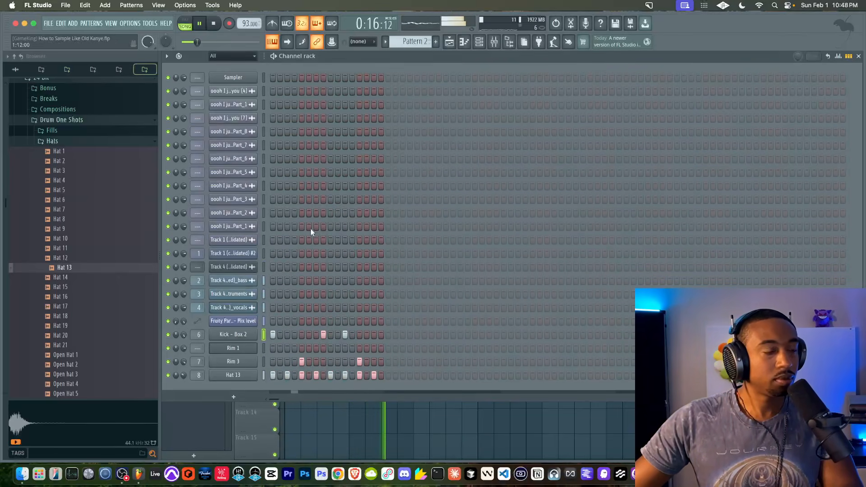
Adjust the Trim amount of the Kick - Box 2 sample and close its channel settings
{"action": "left_click", "coordinate": [244, 334]}
{"action": "left_click", "coordinate": [198, 116]}
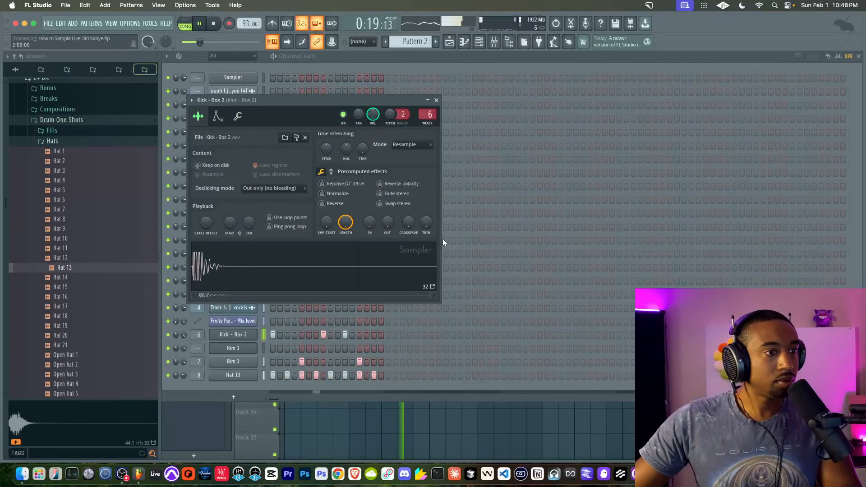
{"action": "left_click_drag", "start_coordinate": [426, 223], "coordinate": [417, 154]}
{"action": "left_click", "coordinate": [436, 101]}
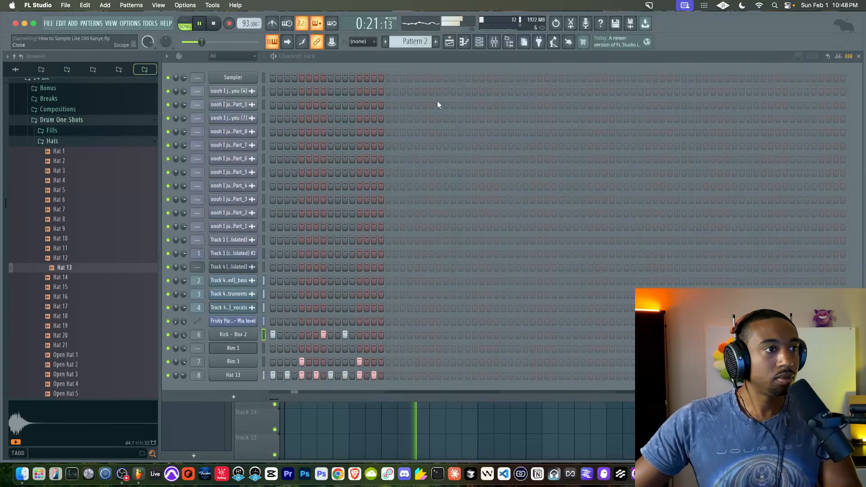
Check the Hat 13 channel settings and mixer levels, and audition Hat 20 as an alternative hat
{"action": "left_click", "coordinate": [238, 376]}
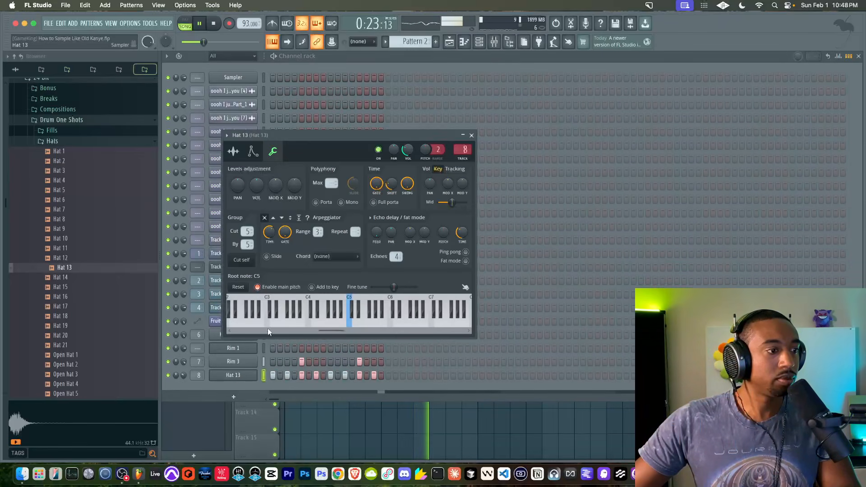
{"action": "left_click", "coordinate": [494, 42]}
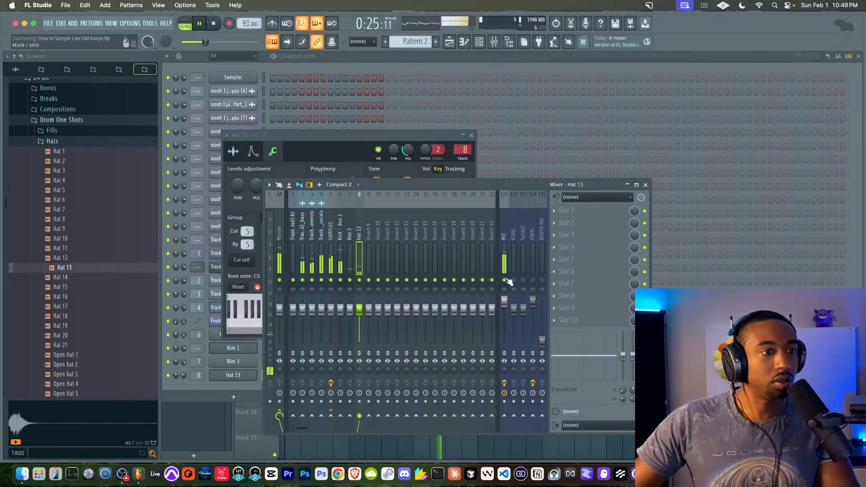
{"action": "scroll", "coordinate": [61, 253], "scroll_direction": "down", "scroll_amount": 3}
{"action": "left_click", "coordinate": [70, 258]}
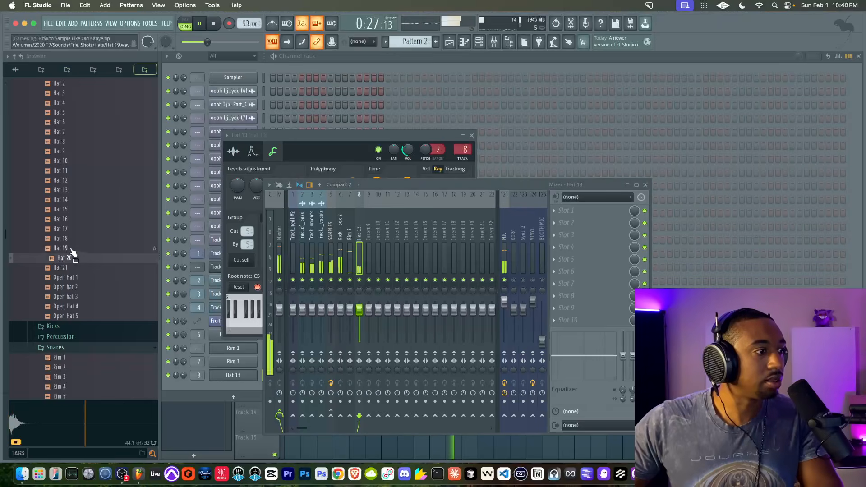
{"action": "scroll", "coordinate": [50, 118], "scroll_direction": "up", "scroll_amount": 10}
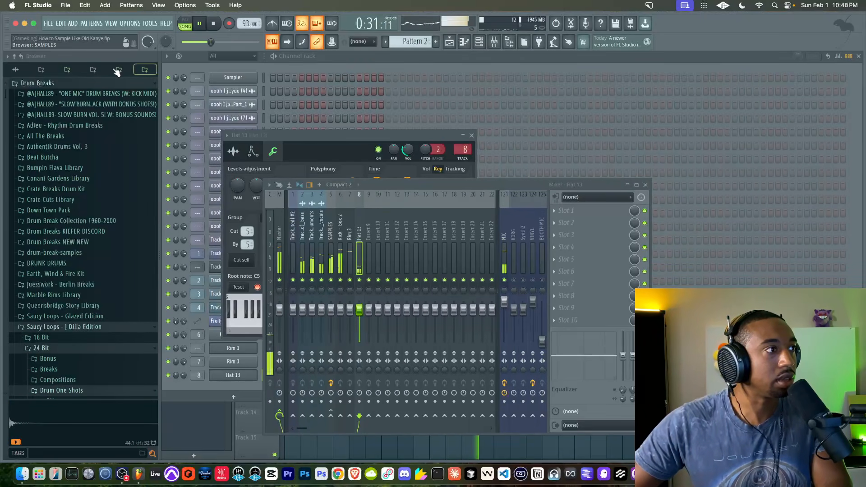
Open the Percs folder of The Lunch77 Kanye West Drumkit in the browser
{"action": "left_click", "coordinate": [41, 69]}
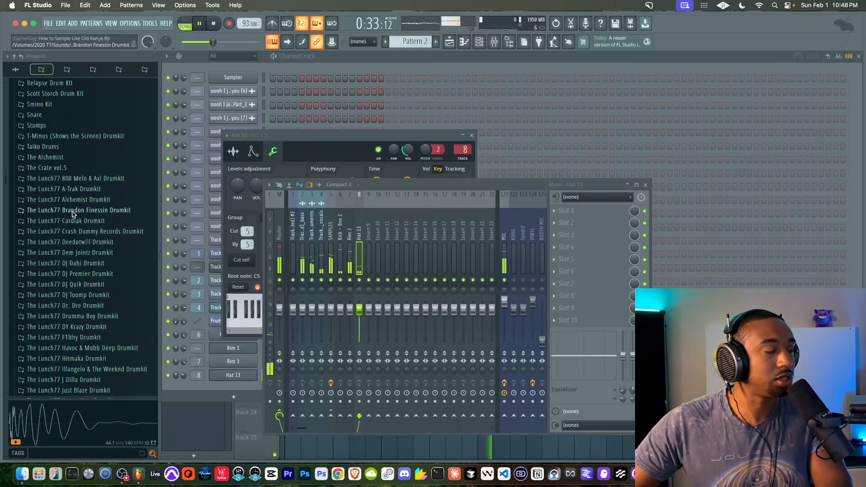
{"action": "scroll", "coordinate": [72, 214], "scroll_direction": "down", "scroll_amount": 5}
{"action": "left_click", "coordinate": [68, 248]}
{"action": "scroll", "coordinate": [72, 229], "scroll_direction": "down", "scroll_amount": 2}
{"action": "left_click", "coordinate": [55, 266]}
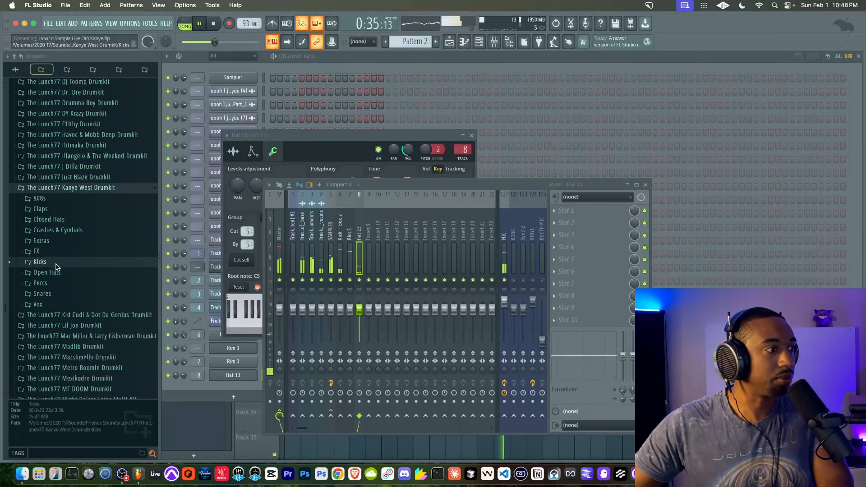
{"action": "left_click", "coordinate": [52, 283]}
Audition the Kanye West percussion samples against the beat, including the snaps, Taiko Drum (Selah), the rims and P (4)
{"action": "left_click", "coordinate": [54, 233]}
{"action": "scroll", "coordinate": [67, 289], "scroll_direction": "down", "scroll_amount": 4}
{"action": "scroll", "coordinate": [70, 291], "scroll_direction": "up", "scroll_amount": 3}
{"action": "left_click", "coordinate": [66, 269]}
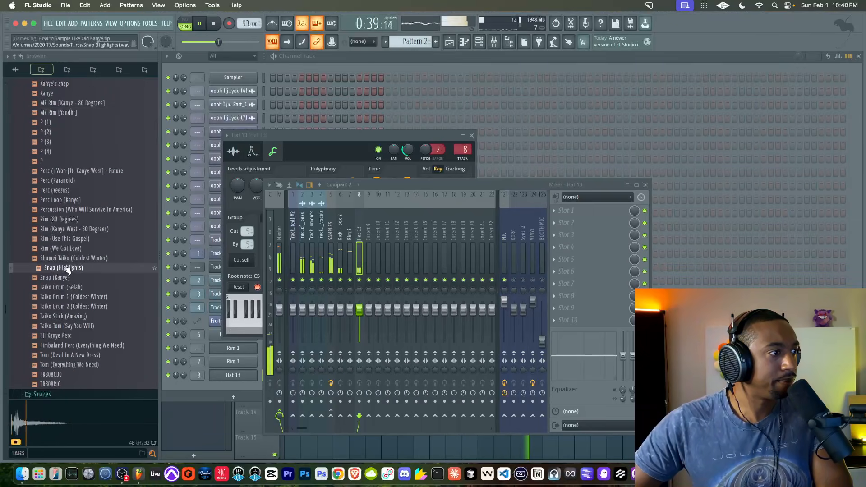
{"action": "left_click", "coordinate": [66, 279]}
{"action": "left_click", "coordinate": [65, 289]}
{"action": "left_click", "coordinate": [65, 250]}
{"action": "left_click", "coordinate": [65, 229]}
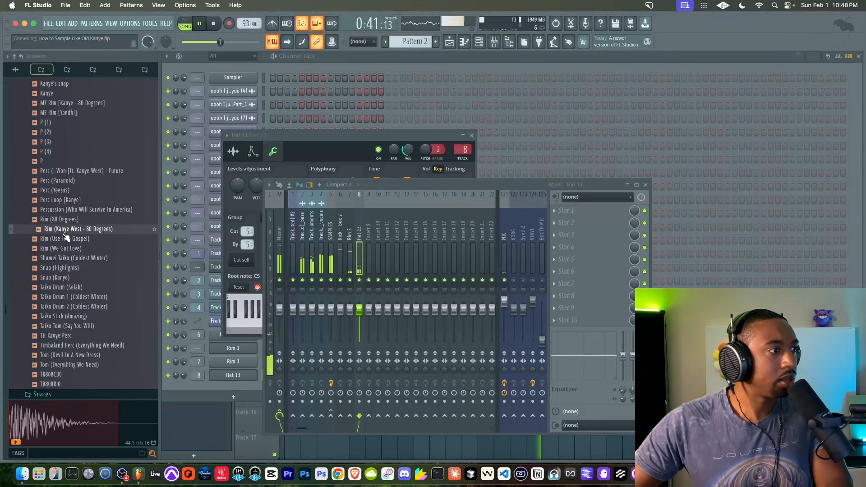
{"action": "left_click", "coordinate": [66, 220]}
{"action": "scroll", "coordinate": [66, 220], "scroll_direction": "up", "scroll_amount": 3}
{"action": "left_click", "coordinate": [65, 230]}
{"action": "scroll", "coordinate": [65, 231], "scroll_direction": "up", "scroll_amount": 3}
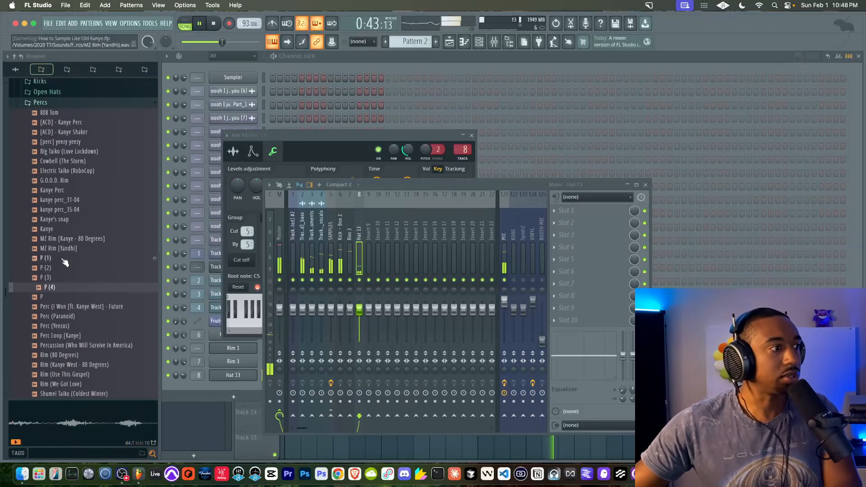
Replace the Hat 13 channel's sample with P (4) and return to the channel rack
{"action": "left_click", "coordinate": [233, 152]}
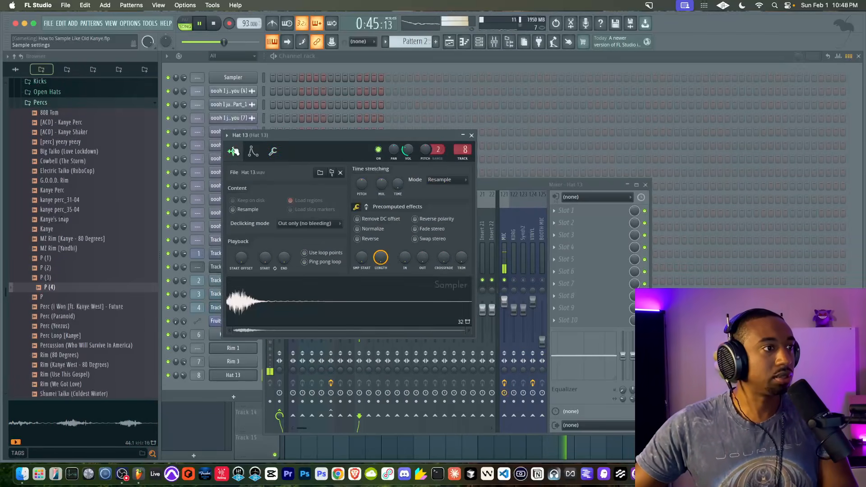
{"action": "left_click_drag", "start_coordinate": [95, 274], "coordinate": [294, 287]}
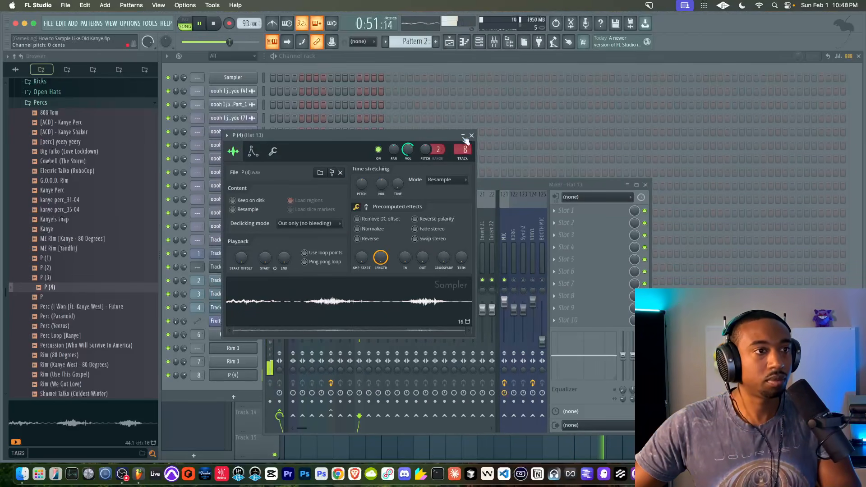
{"action": "left_click", "coordinate": [471, 135]}
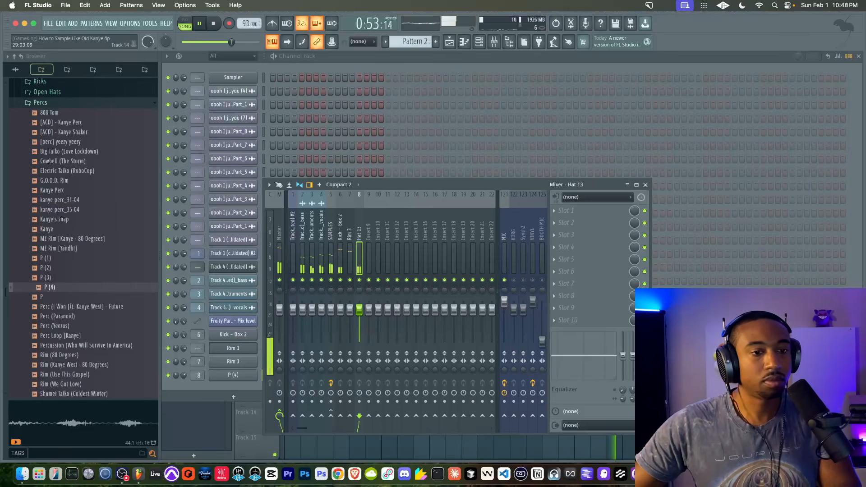
{"action": "left_click", "coordinate": [449, 41]}
{"action": "left_click", "coordinate": [479, 41]}
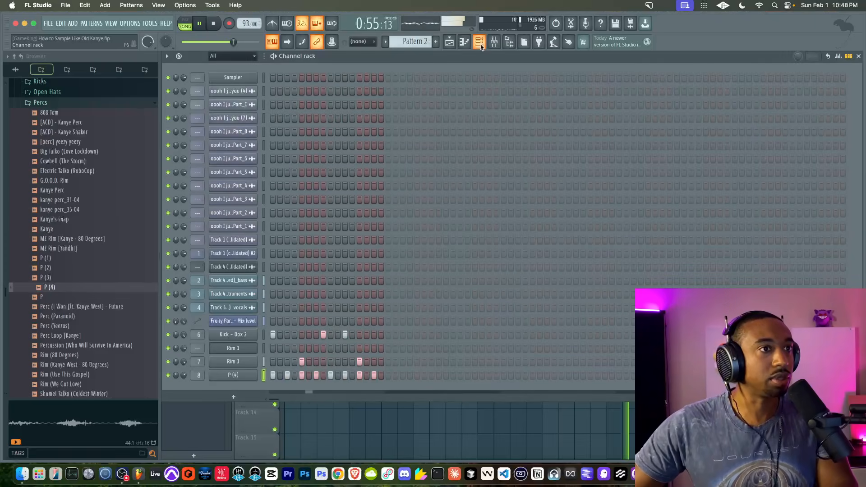
Set the Rim 3 channel's fine time shift to 0:01 and close its settings
{"action": "left_click", "coordinate": [223, 364]}
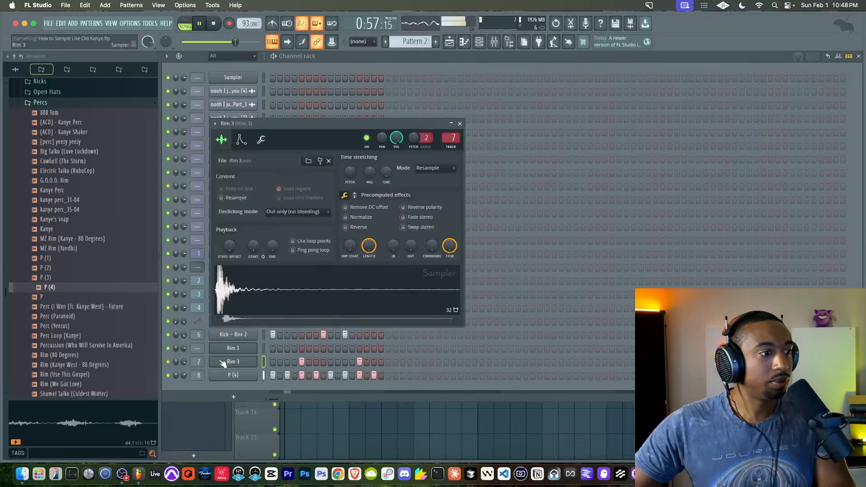
{"action": "left_click", "coordinate": [261, 140]}
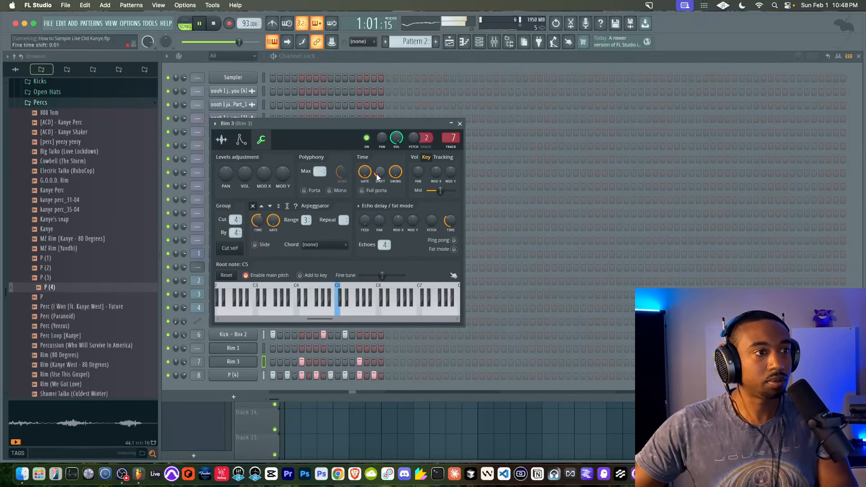
{"action": "left_click", "coordinate": [459, 123]}
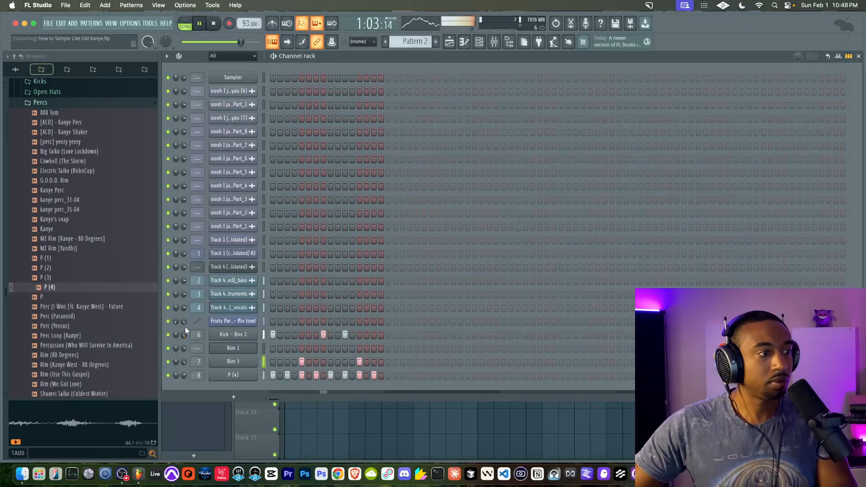
Stop playback, name mixer insert 9 REVERB and load UAD Pure Plate in its first effect slot
{"action": "left_click", "coordinate": [495, 42]}
{"action": "key", "text": "space"}
{"action": "right_click", "coordinate": [368, 243]}
{"action": "key", "text": "F2"}
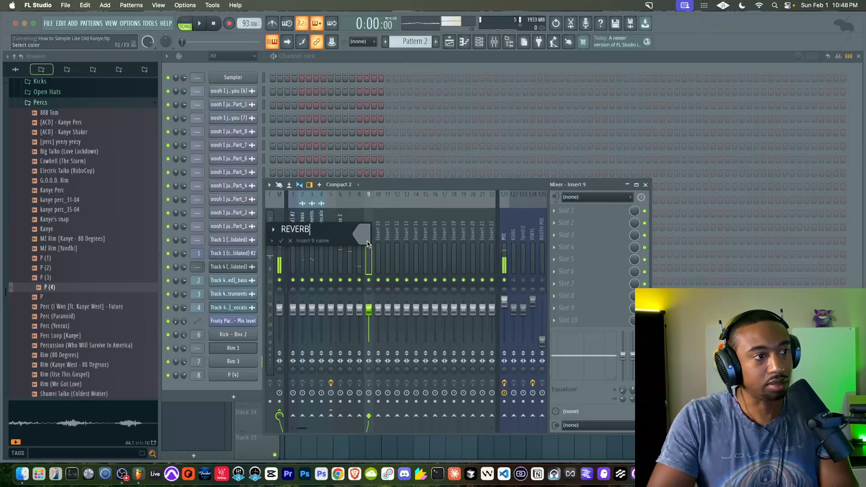
{"action": "type", "text": "REVERB"}
{"action": "key", "text": "Return"}
{"action": "left_click", "coordinate": [562, 211]}
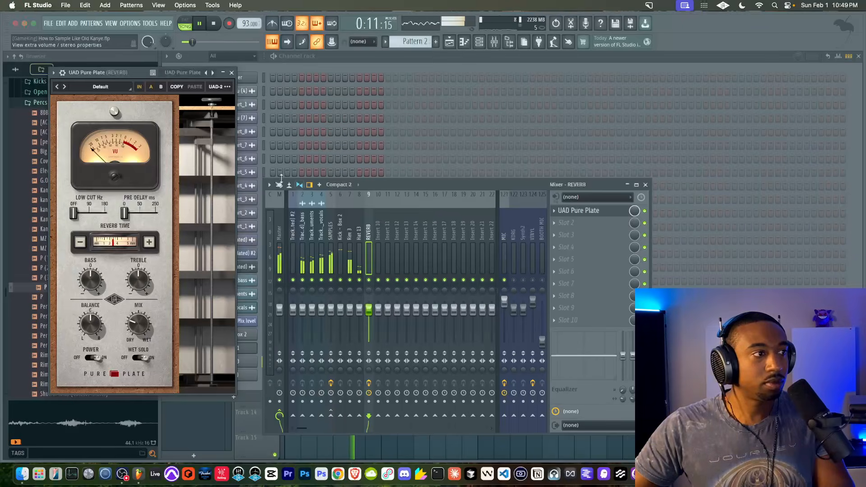
Send the Rim 3 mixer track to REVERB, adjust the UAD Pure Plate mix and close the plugin
{"action": "left_click", "coordinate": [352, 261]}
{"action": "left_click_drag", "start_coordinate": [369, 416], "coordinate": [368, 421]}
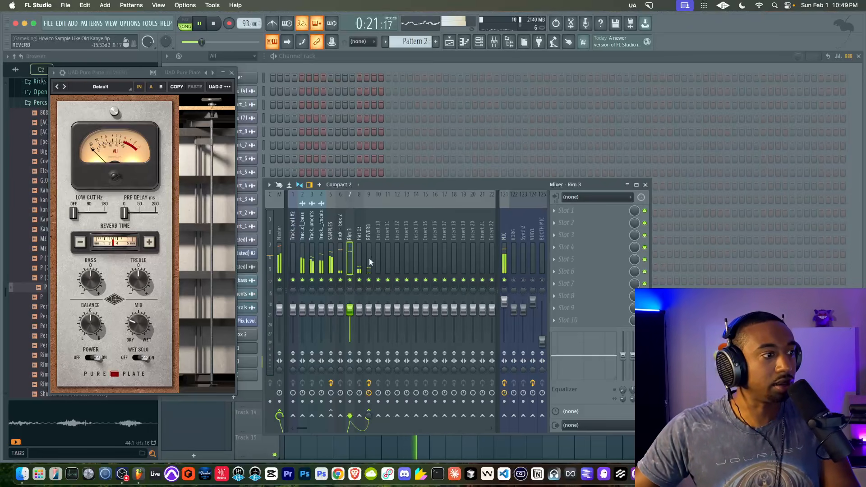
{"action": "left_click_drag", "start_coordinate": [138, 323], "coordinate": [134, 213]}
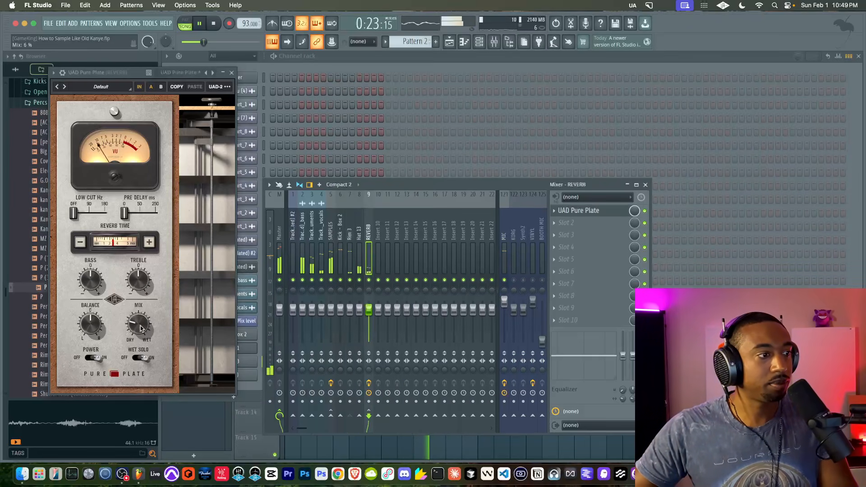
{"action": "left_click", "coordinate": [350, 261]}
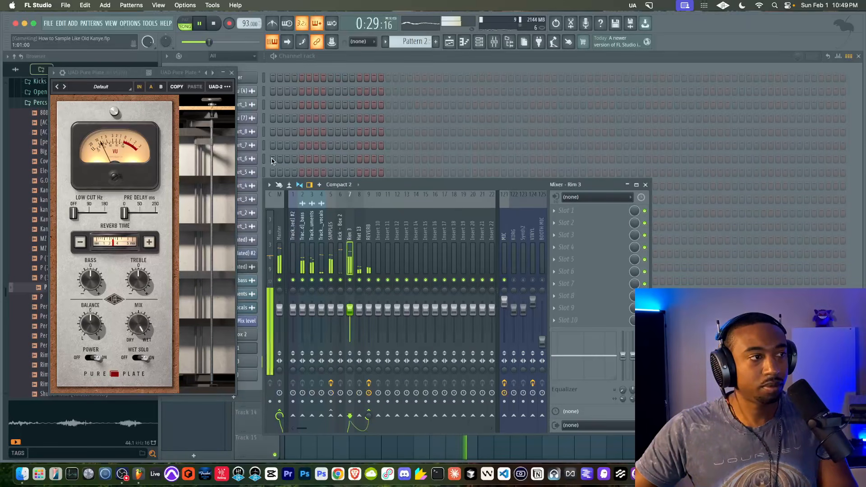
{"action": "left_click", "coordinate": [232, 74]}
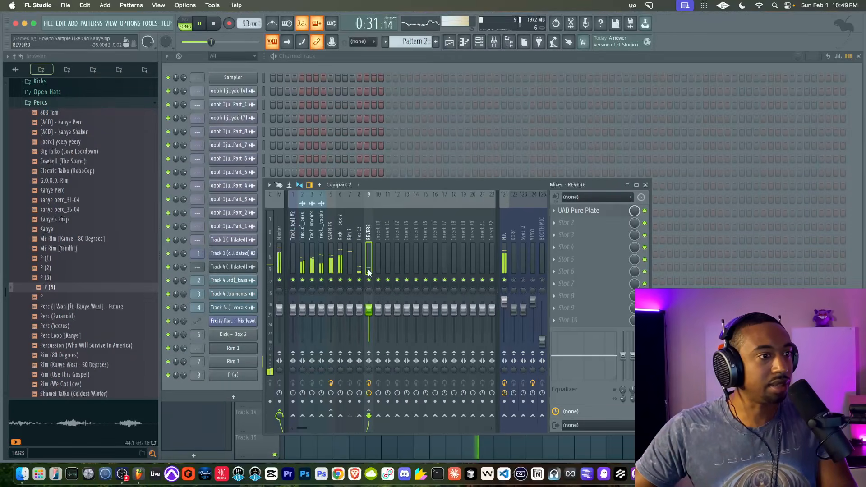
Load UADx LA-3A Compressor in the second effect slot of the SAMPLES mixer track
{"action": "left_click", "coordinate": [341, 257]}
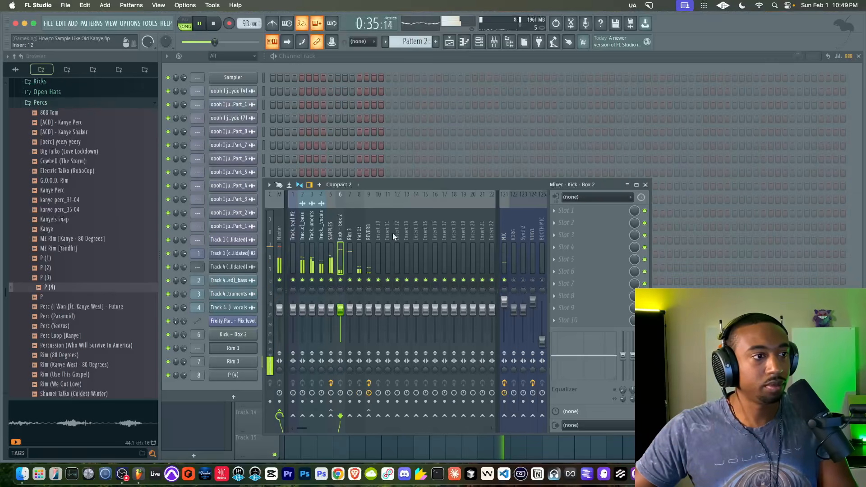
{"action": "left_click", "coordinate": [332, 251]}
{"action": "left_click", "coordinate": [568, 224]}
{"action": "mouse_move", "coordinate": [566, 233]}
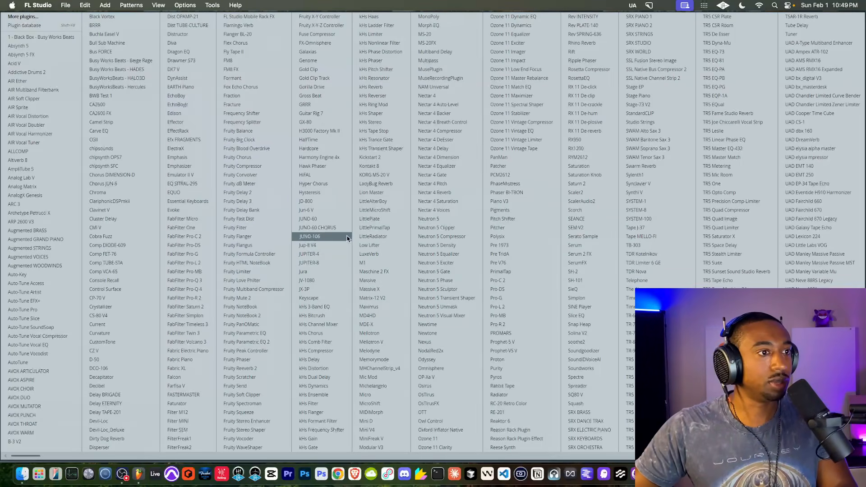
{"action": "scroll", "coordinate": [347, 239], "scroll_direction": "right", "scroll_amount": 10}
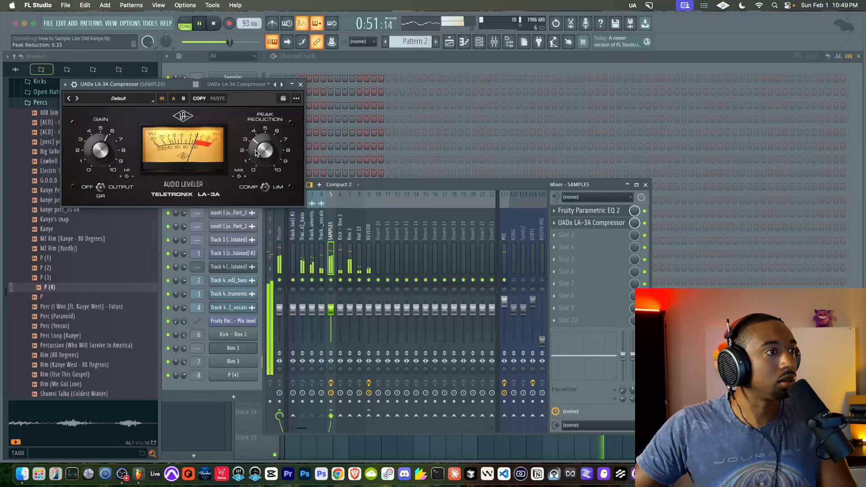
Set the LA-3A's peak reduction to about 5 and its gain to 0.63, and close the plugin
{"action": "left_click_drag", "start_coordinate": [255, 154], "coordinate": [261, 124]}
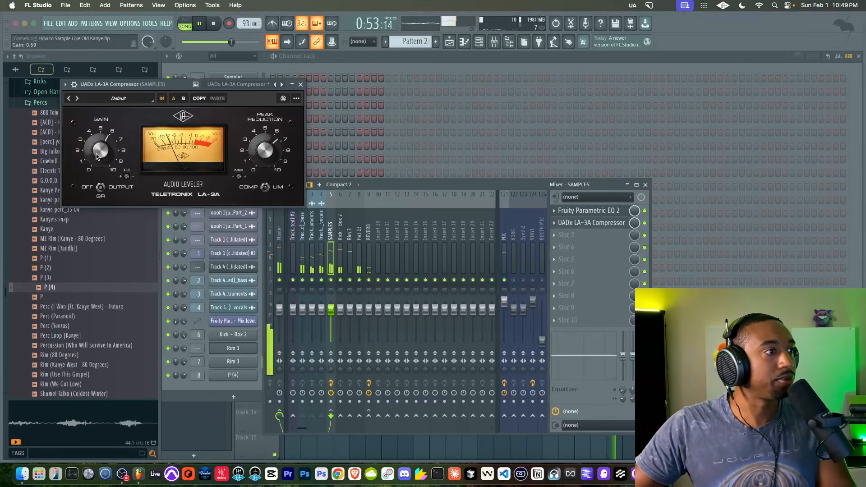
{"action": "left_click_drag", "start_coordinate": [98, 151], "coordinate": [97, 148]}
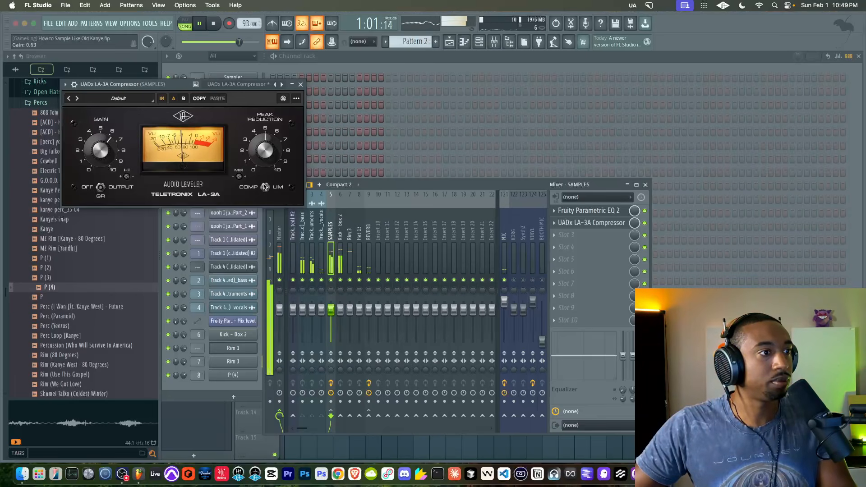
{"action": "left_click", "coordinate": [301, 85]}
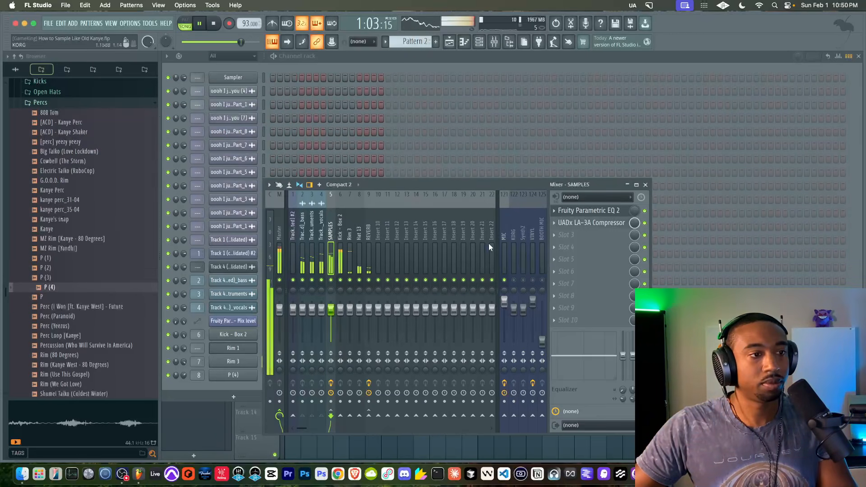
{"action": "left_click", "coordinate": [479, 41]}
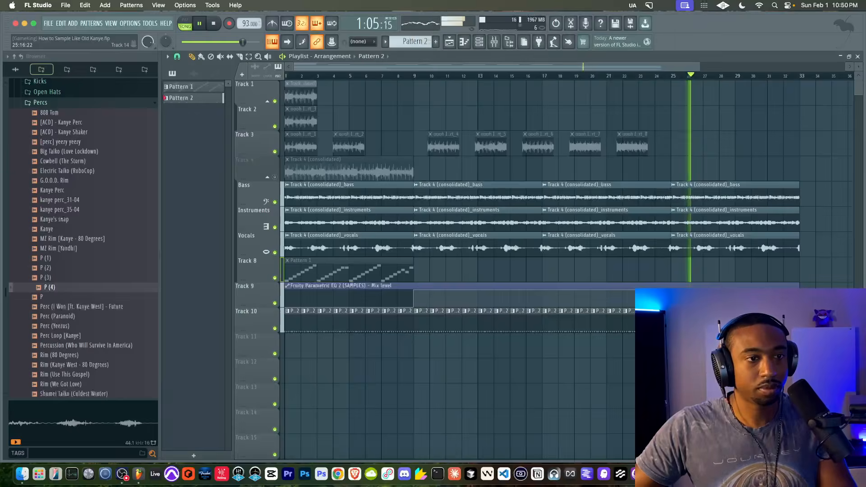
{"action": "left_click", "coordinate": [479, 42]}
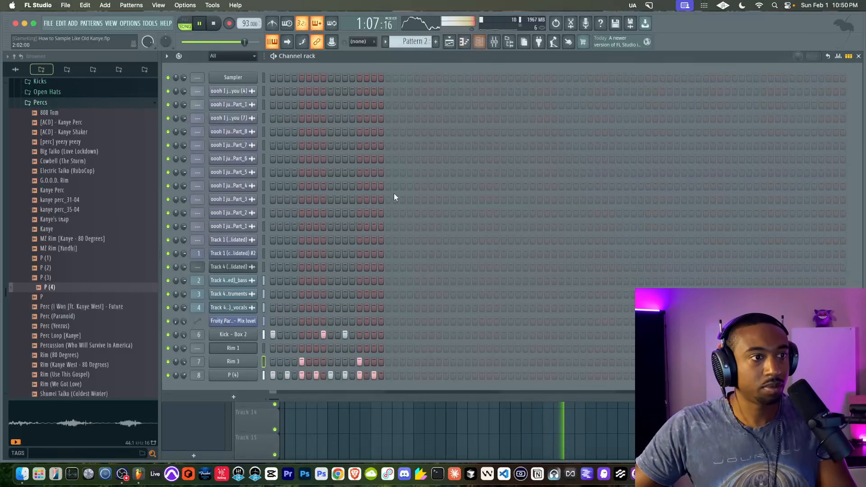
{"action": "left_click", "coordinate": [494, 41]}
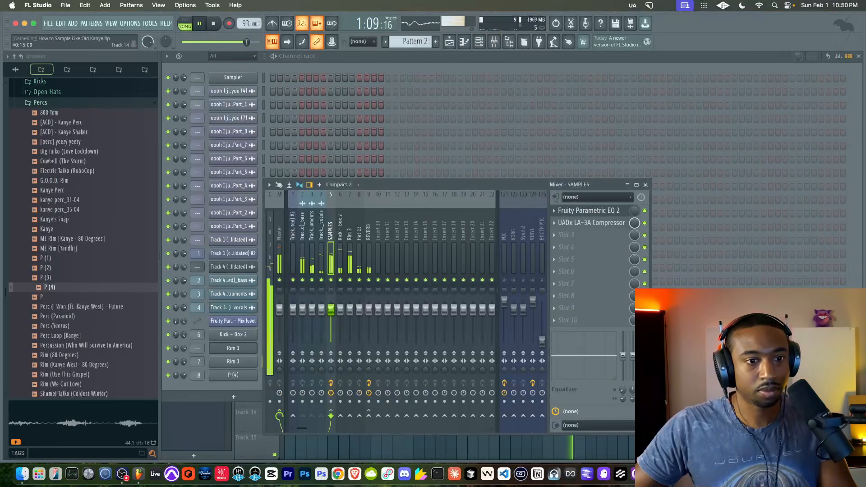
{"action": "key", "text": "F5"}
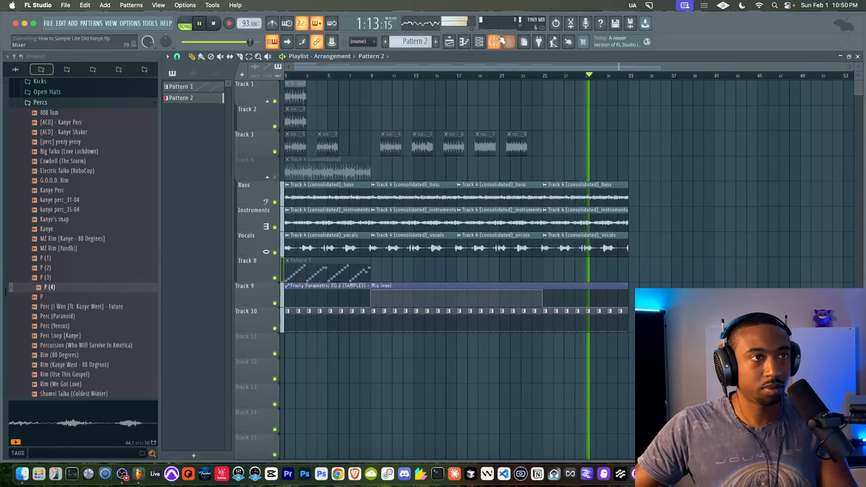
Reopen the mixer, restart playback and try sending the bass stem's track to REVERB
{"action": "key", "text": "F9"}
{"action": "key", "text": "space"}
{"action": "left_click", "coordinate": [303, 252]}
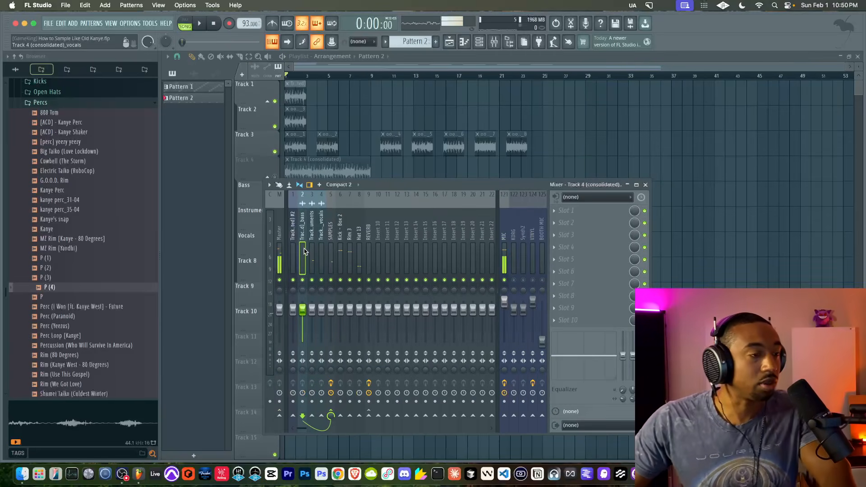
{"action": "key", "text": "space"}
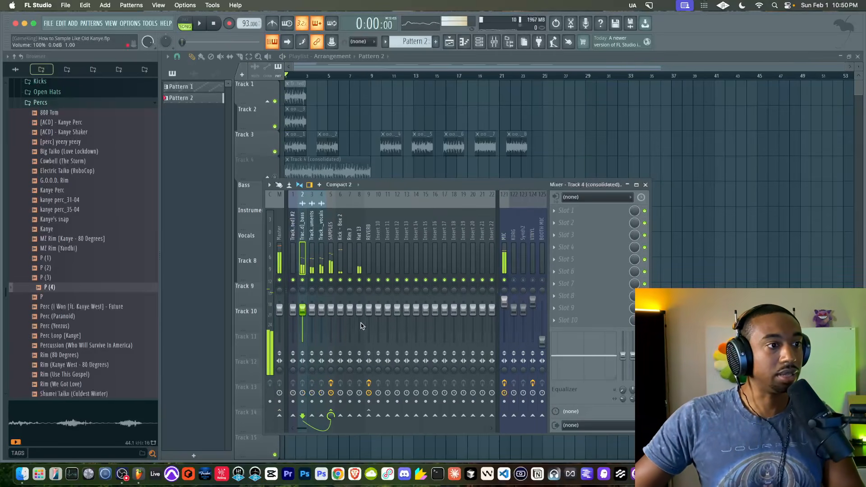
{"action": "key", "text": "space"}
{"action": "left_click", "coordinate": [369, 415]}
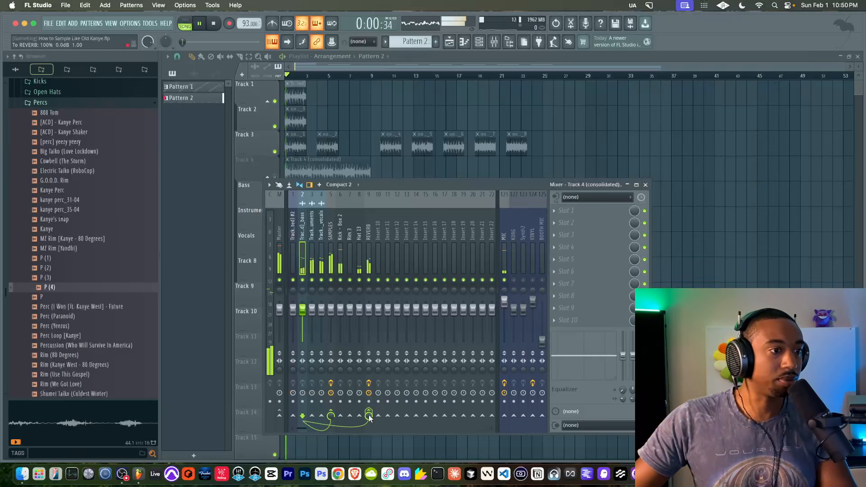
Send the vocals stem's mixer track to REVERB and lower the send level to about 67%
{"action": "key", "text": "Right"}
{"action": "key", "text": "Right"}
{"action": "left_click", "coordinate": [368, 415]}
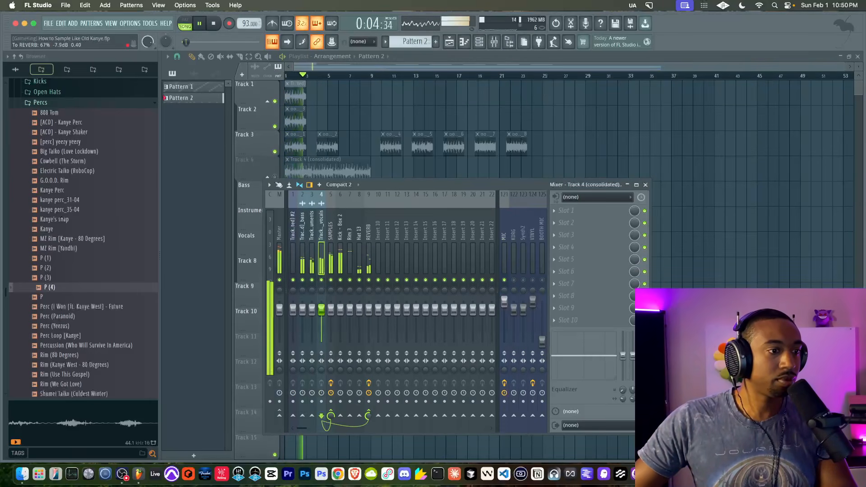
{"action": "left_click_drag", "start_coordinate": [368, 416], "coordinate": [368, 419]}
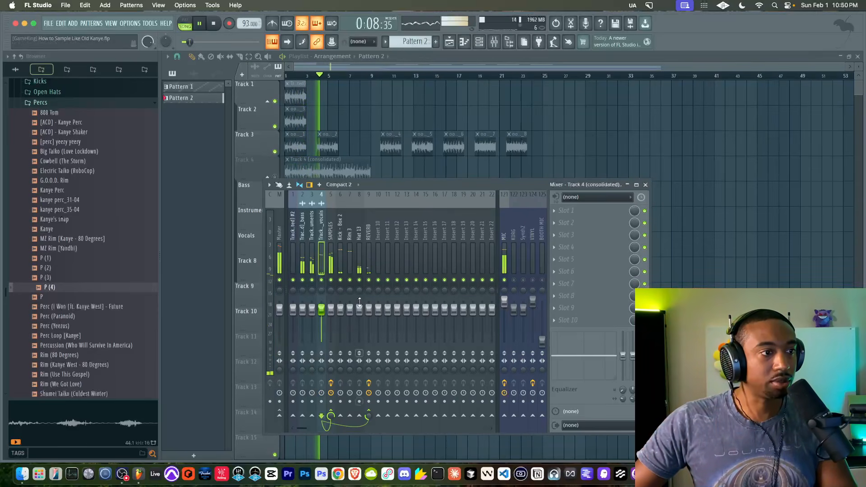
Restart playback from the beginning, solo and select the bass stem's mixer track, and toggle the MIC track's mute
{"action": "key", "text": "F9"}
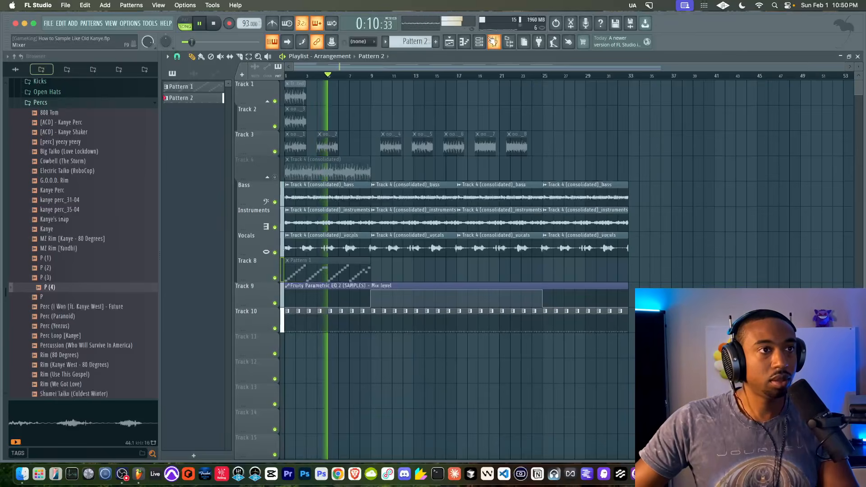
{"action": "key", "text": "F9"}
{"action": "key", "text": "space"}
{"action": "left_click", "coordinate": [312, 255]}
{"action": "key", "text": "space"}
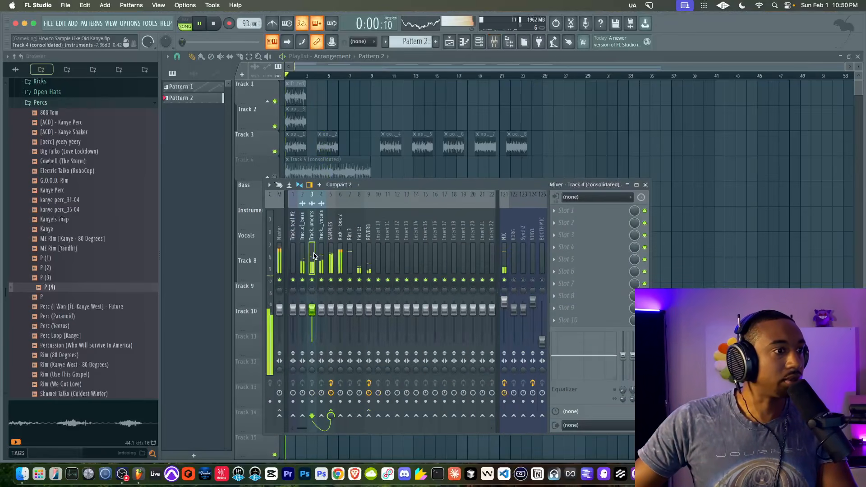
{"action": "right_click", "coordinate": [304, 280]}
{"action": "left_click", "coordinate": [304, 269]}
{"action": "left_click", "coordinate": [505, 281]}
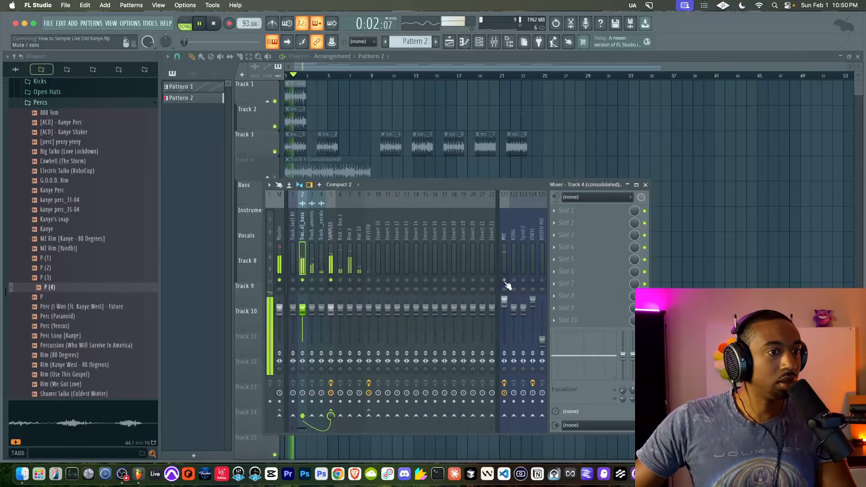
Load Fruity Delay 3 on the bass track with minimum feedback and dry level, tempo sync off and an 8.2 ms time
{"action": "left_click", "coordinate": [582, 222]}
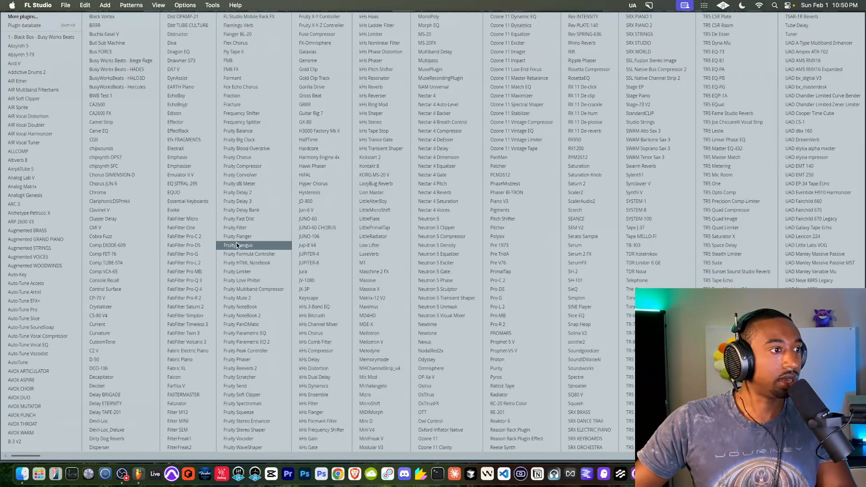
{"action": "left_click", "coordinate": [264, 205]}
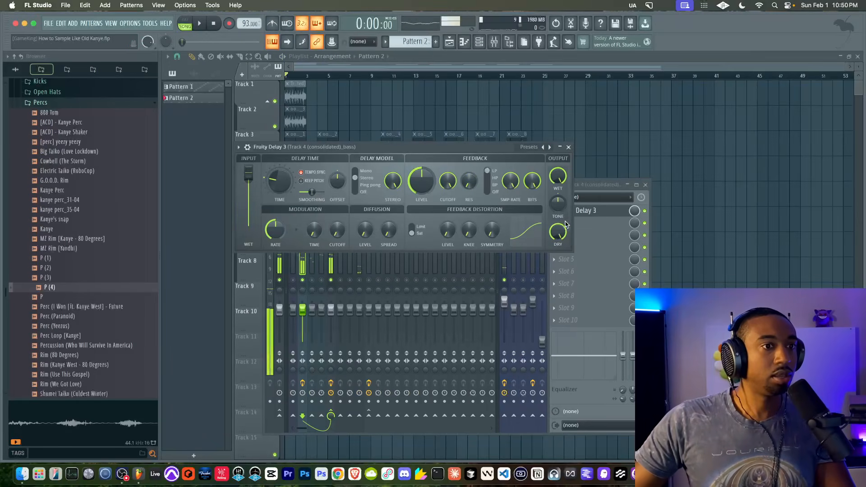
{"action": "left_click_drag", "start_coordinate": [447, 182], "coordinate": [422, 217]}
{"action": "mouse_move", "coordinate": [280, 182]}
{"action": "left_mouse_down"}
{"action": "mouse_move", "coordinate": [284, 199]}
{"action": "mouse_move", "coordinate": [280, 180]}
{"action": "left_mouse_up"}
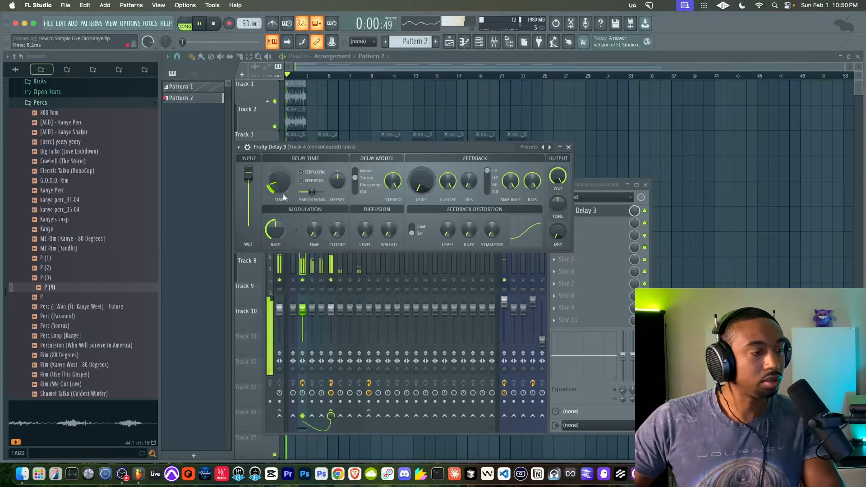
Take the bass track out of solo, restart playback and mute the MIC, KORG, Synth2, VINYL and BOOTH MIC tracks
{"action": "left_click", "coordinate": [310, 280]}
{"action": "key", "text": "space"}
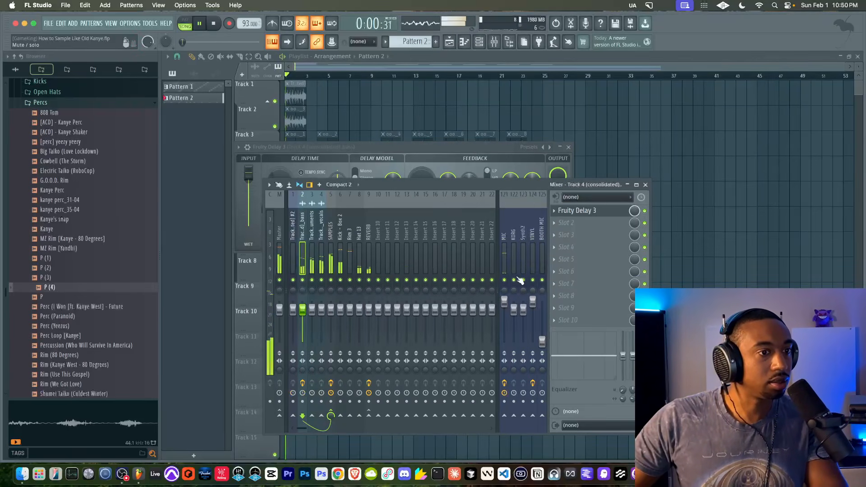
{"action": "left_click", "coordinate": [523, 279]}
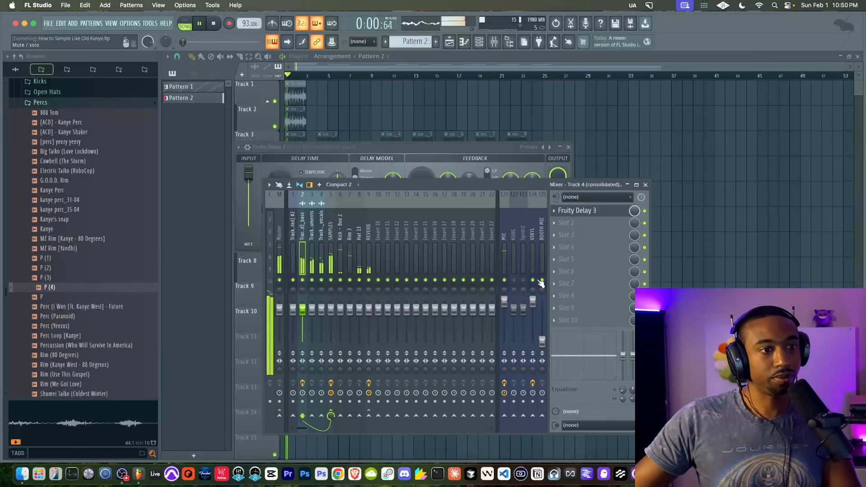
{"action": "left_click", "coordinate": [533, 280]}
{"action": "left_click", "coordinate": [542, 279]}
{"action": "left_click", "coordinate": [504, 280]}
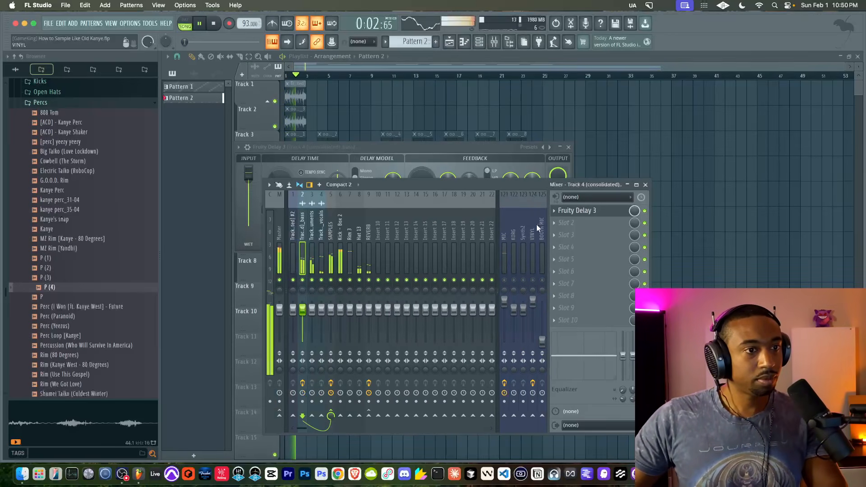
Review the bass track's Fruity Delay 3 settings and the effects and routing of the SAMPLES, vocals and instruments tracks during playback
{"action": "left_click", "coordinate": [602, 211]}
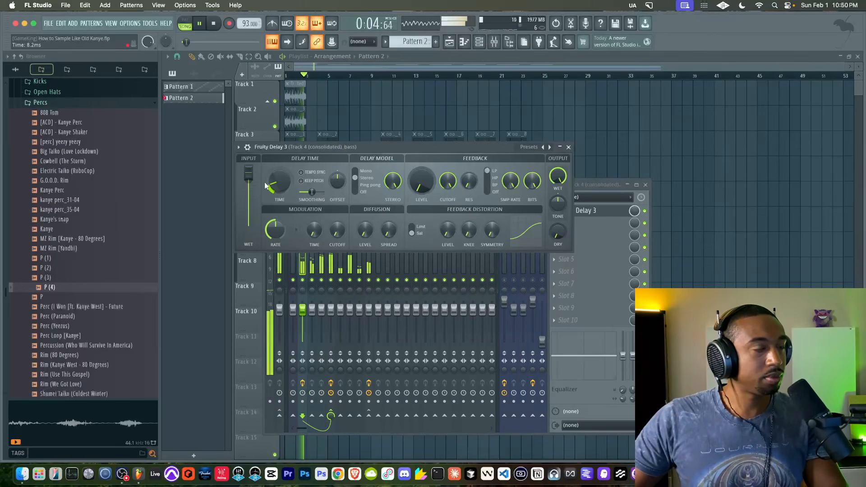
{"action": "left_click", "coordinate": [568, 147]}
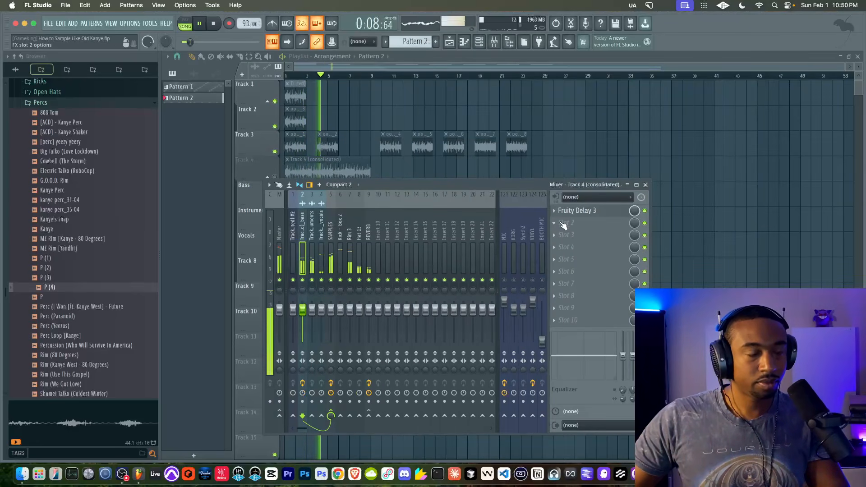
{"action": "left_click", "coordinate": [331, 253]}
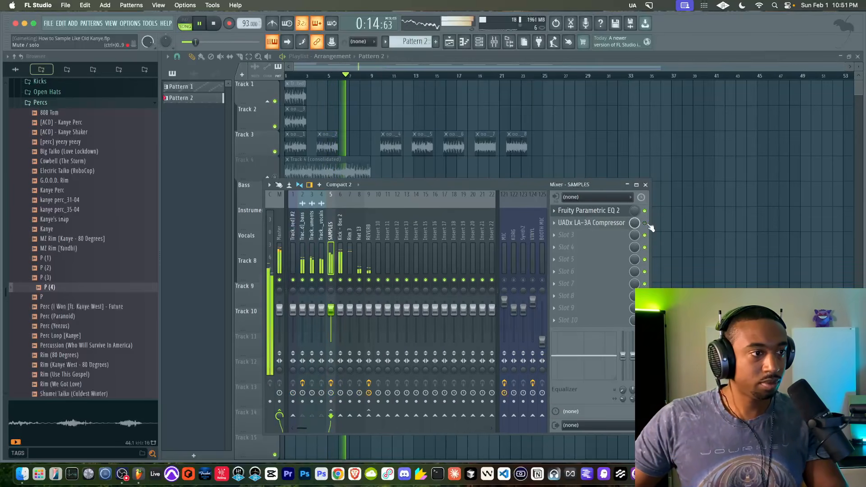
{"action": "key", "text": "Left"}
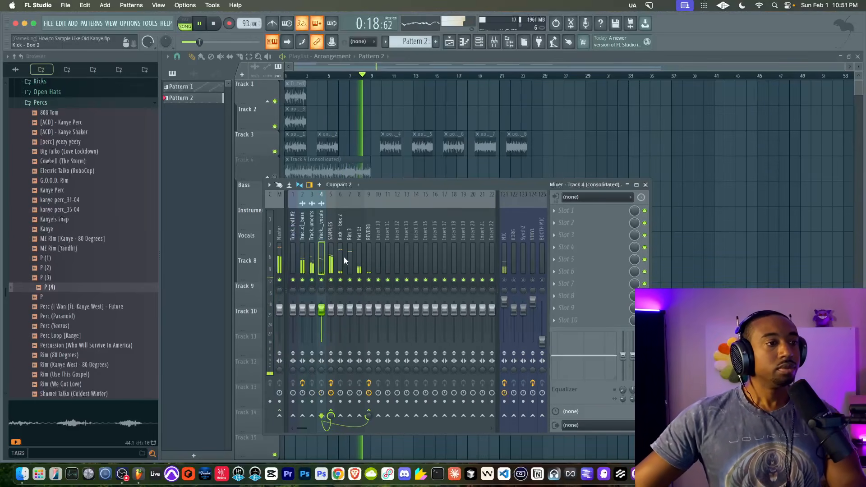
{"action": "left_click", "coordinate": [311, 267]}
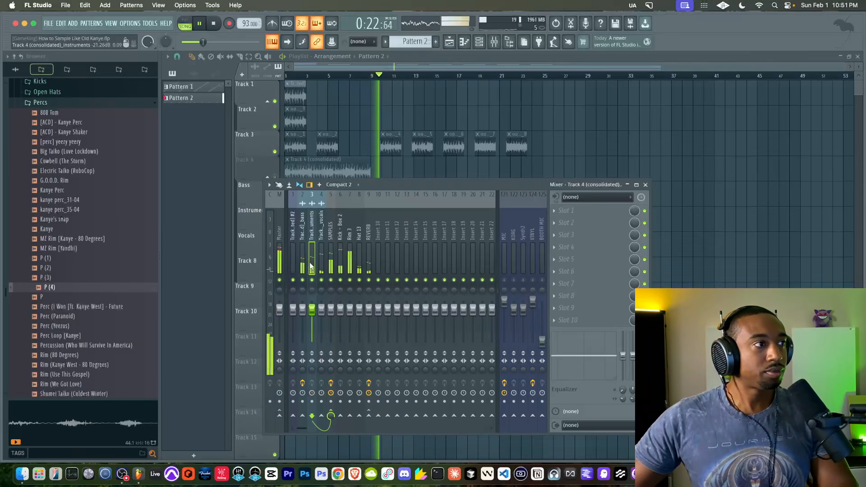
Load Fruity Stereo Shaper in the bass track's second effect slot, offset its Delay, and return to the playlist
{"action": "left_click", "coordinate": [305, 264]}
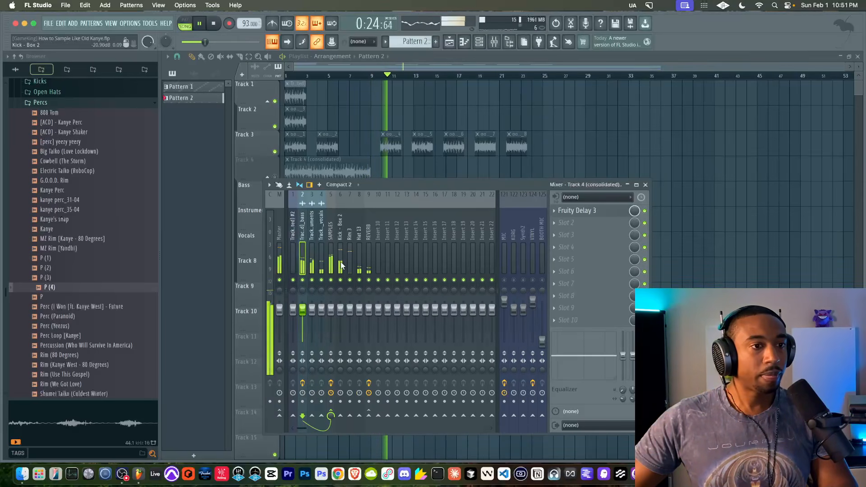
{"action": "left_click", "coordinate": [563, 226]}
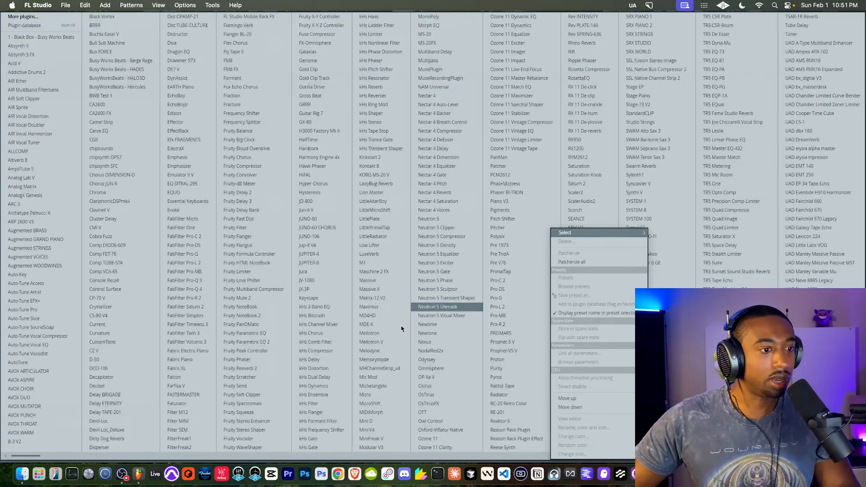
{"action": "left_click", "coordinate": [259, 430]}
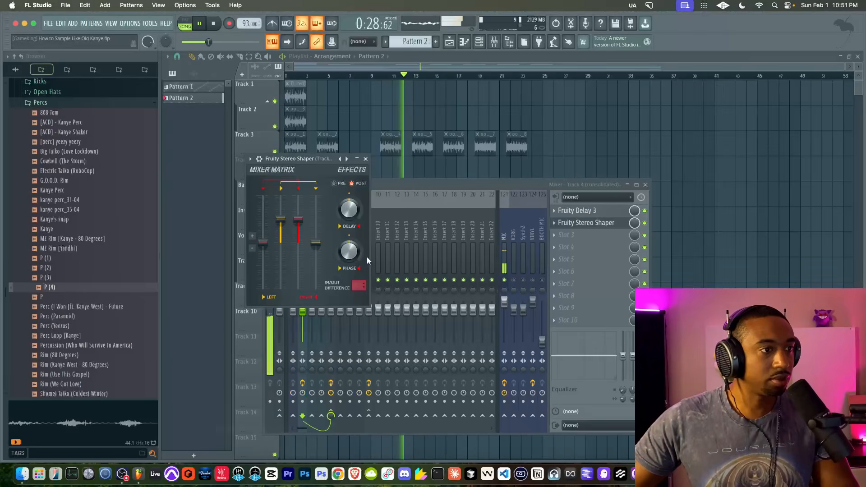
{"action": "left_click", "coordinate": [506, 278]}
{"action": "left_click", "coordinate": [315, 160]}
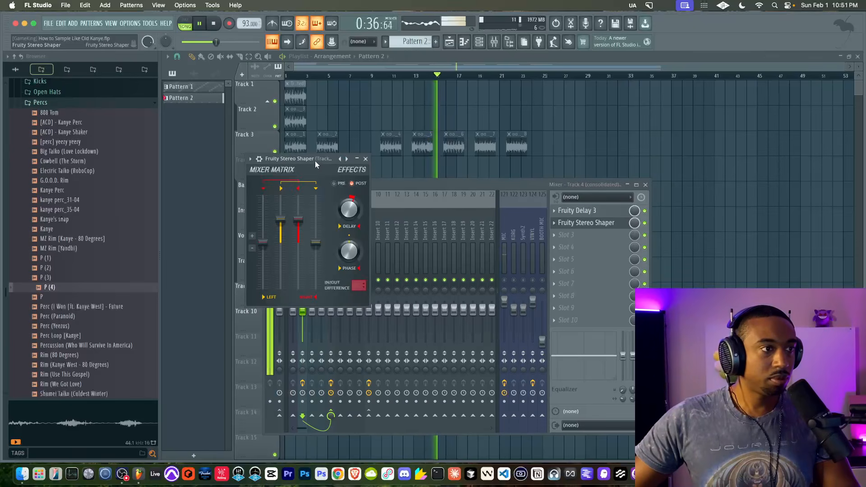
{"action": "left_click", "coordinate": [365, 159]}
{"action": "left_click", "coordinate": [387, 247]}
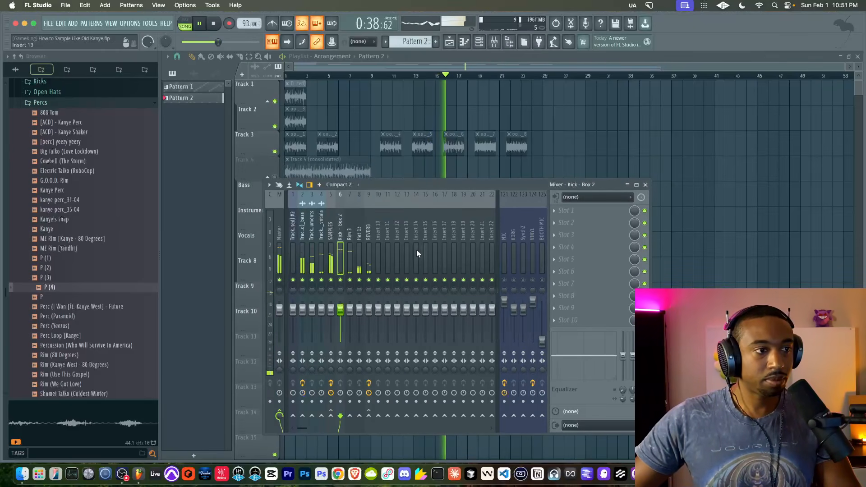
{"action": "key", "text": "F9"}
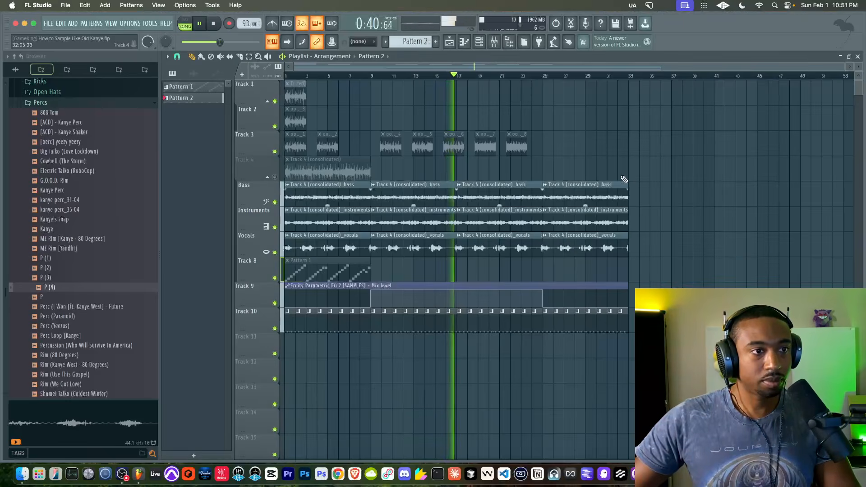
Stop playback, open Analog Matrix on the Master mixer track and connect it to the Magic Garden rack
{"action": "scroll", "coordinate": [466, 116], "scroll_direction": "down", "scroll_amount": 2}
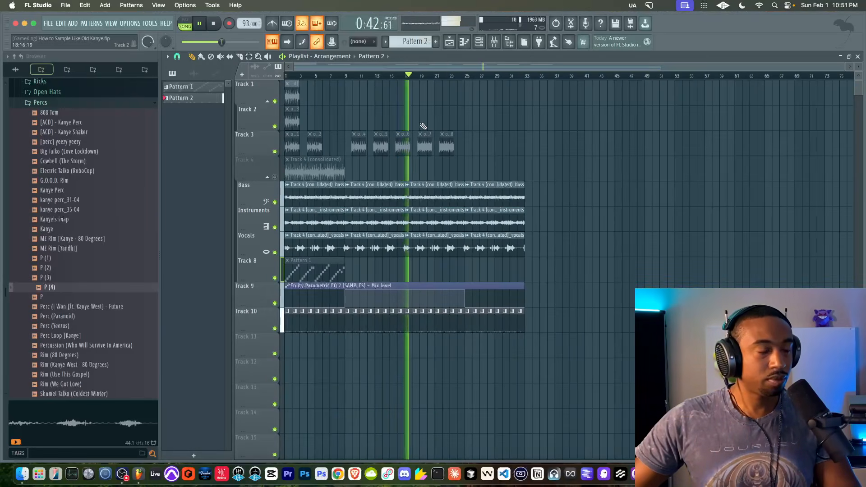
{"action": "left_click", "coordinate": [492, 42]}
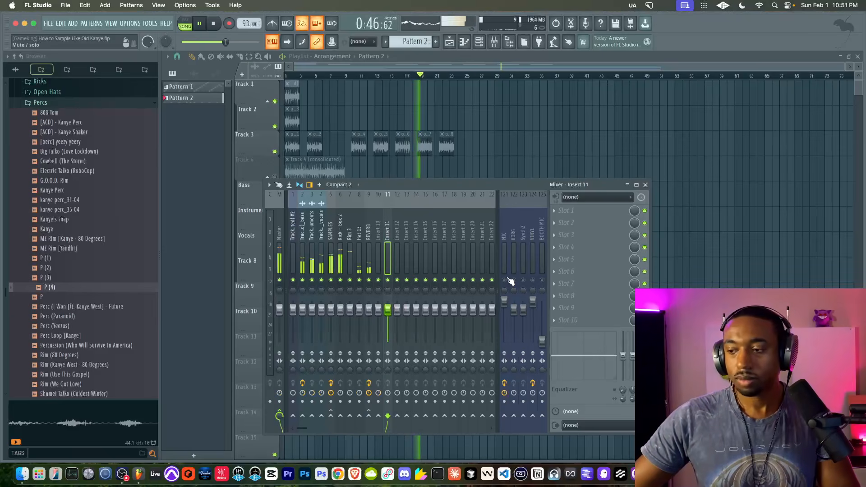
{"action": "key", "text": "space"}
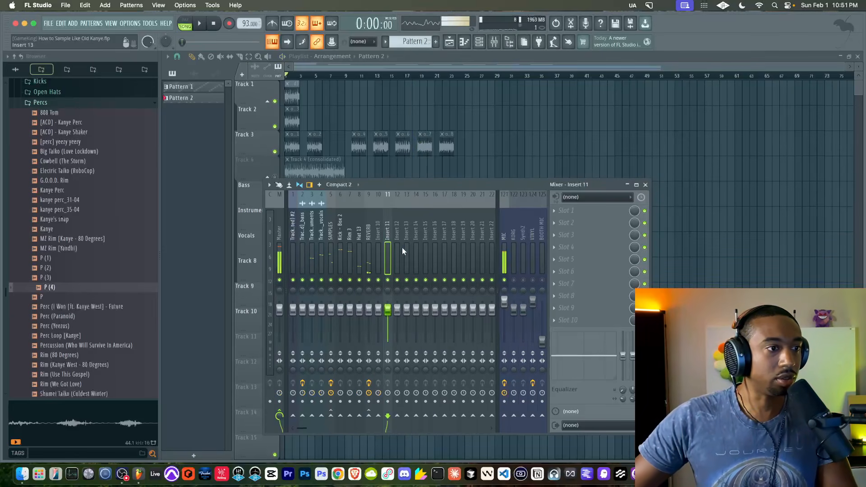
{"action": "left_click", "coordinate": [282, 250]}
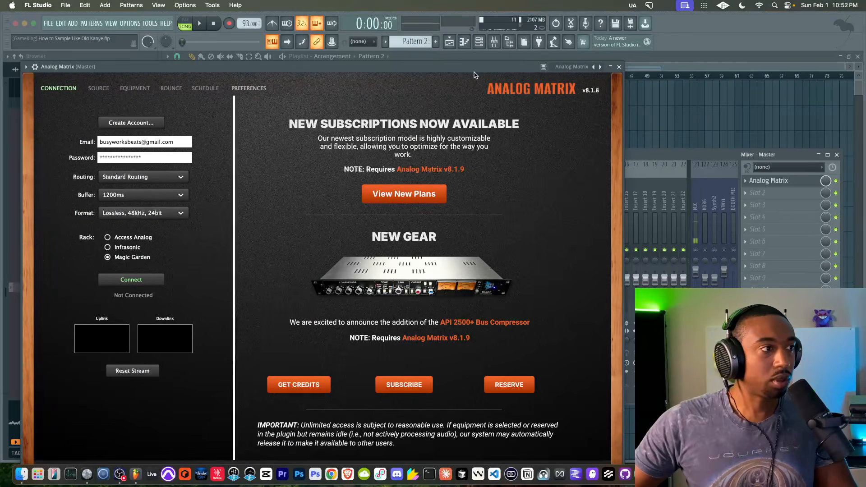
{"action": "left_click_drag", "start_coordinate": [390, 68], "coordinate": [473, 53]}
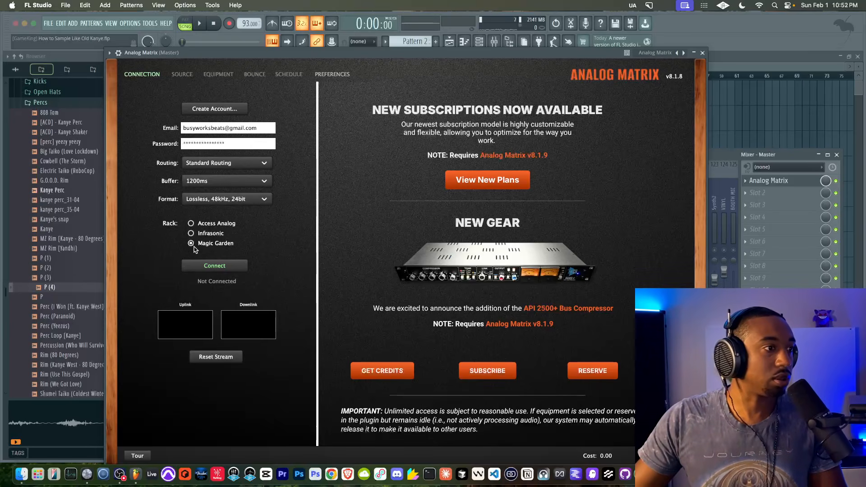
{"action": "left_click", "coordinate": [213, 269]}
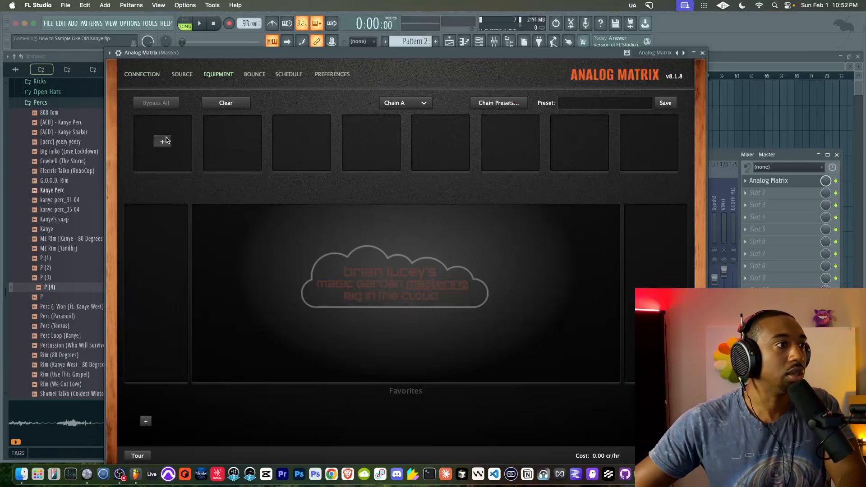
Fill Chain A with the Magic Garden equipment, from the Mytek AD/DA through to the Crane Song HEDD
{"action": "left_click", "coordinate": [165, 141]}
{"action": "mouse_move", "coordinate": [176, 154]}
{"action": "left_click", "coordinate": [246, 159]}
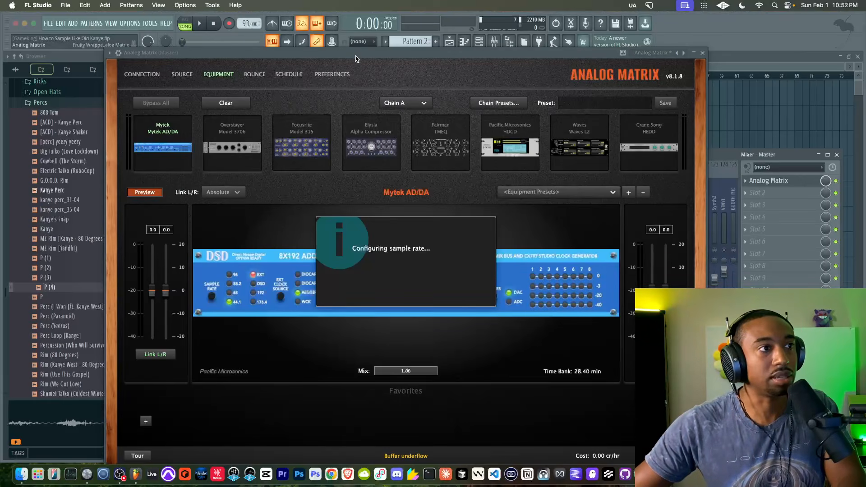
{"action": "left_click_drag", "start_coordinate": [353, 55], "coordinate": [324, 55]}
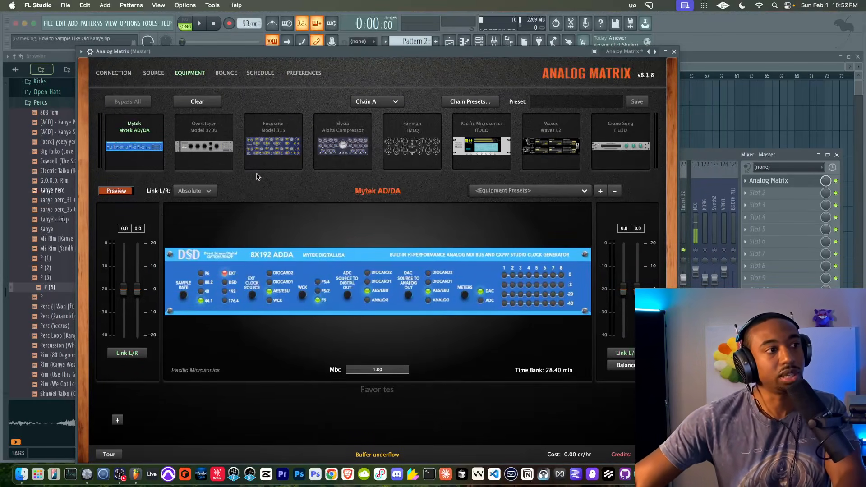
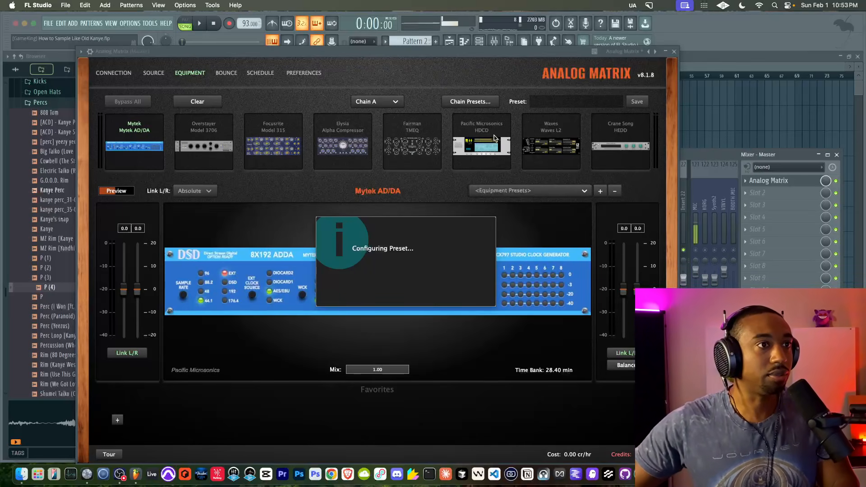
Play the beat and adjust the Input and Output of the Overstayer Model 3706 compressor
{"action": "key", "text": "space"}
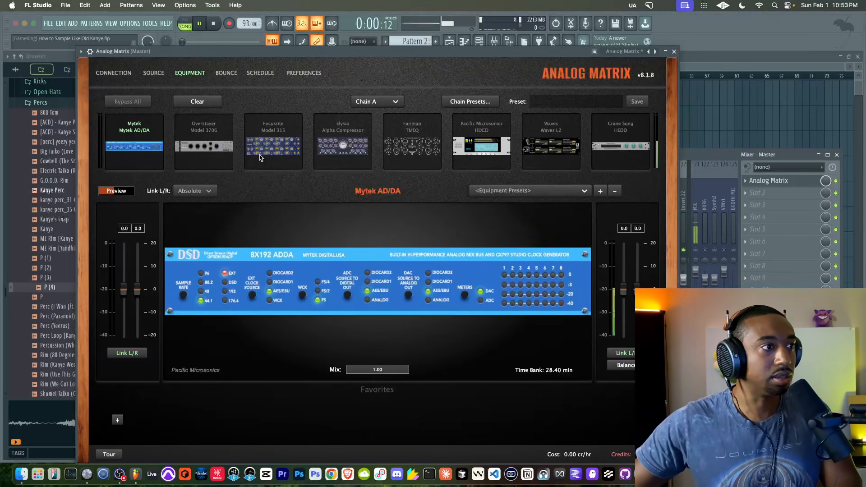
{"action": "left_click", "coordinate": [216, 150]}
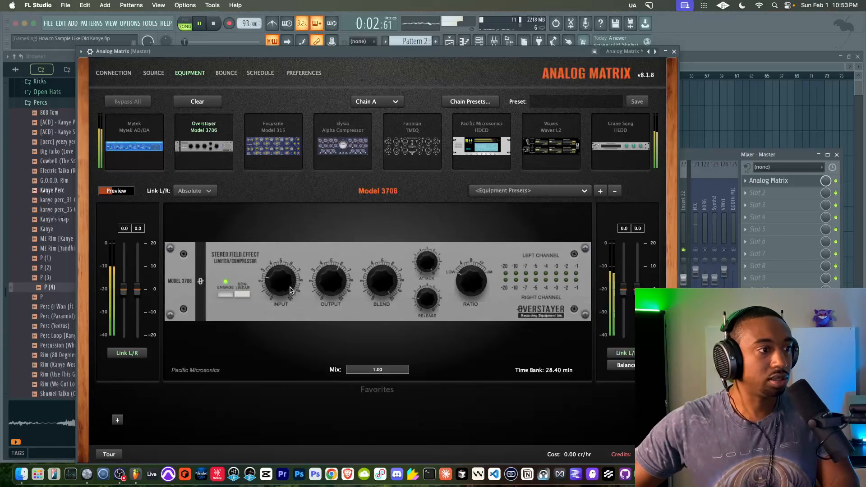
{"action": "left_click_drag", "start_coordinate": [281, 288], "coordinate": [324, 296]}
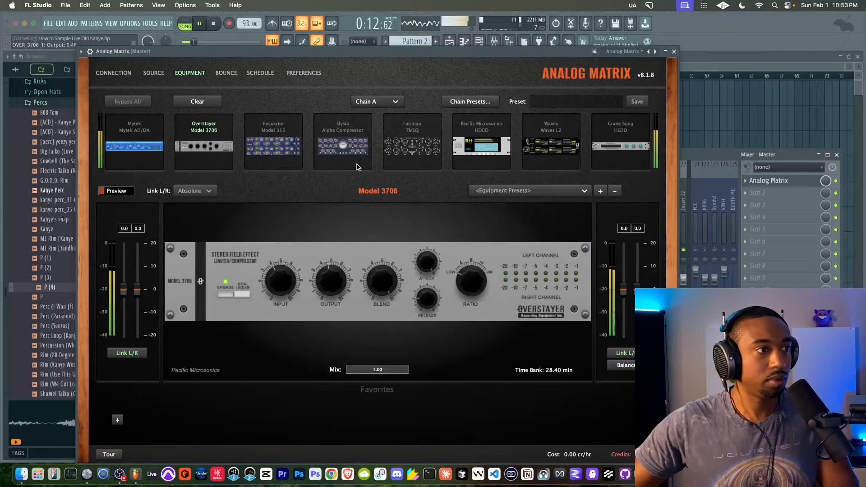
{"action": "key", "text": "space"}
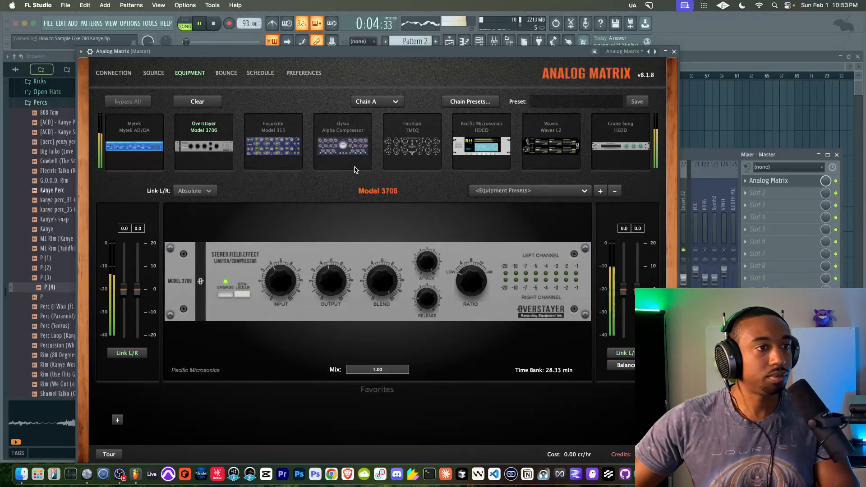
{"action": "left_click_drag", "start_coordinate": [281, 285], "coordinate": [284, 290]}
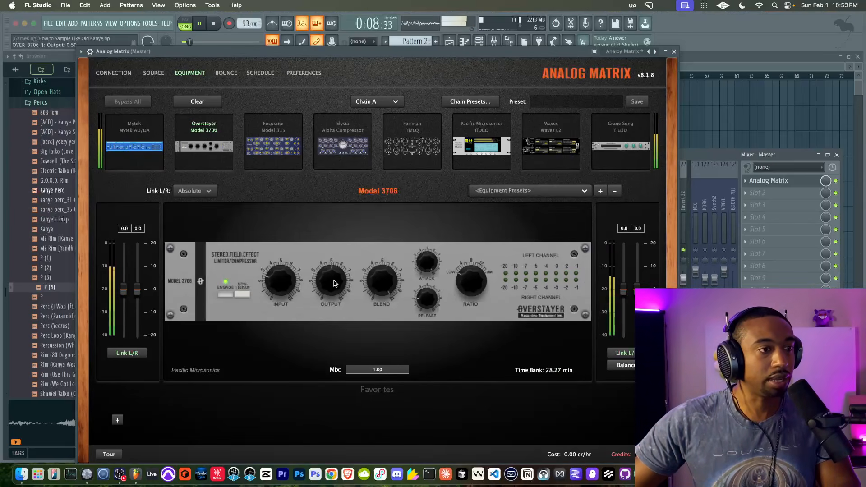
{"action": "left_click_drag", "start_coordinate": [335, 279], "coordinate": [335, 274]}
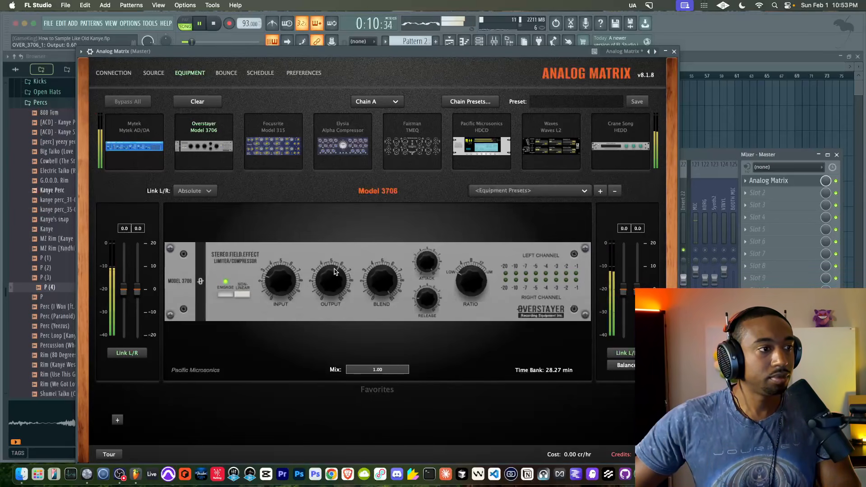
Raise the high gain on the Focusrite Model 315 equalizer and check the Elysia Alpha Compressor and Fairman TMEQ
{"action": "left_click", "coordinate": [281, 147]}
{"action": "left_click_drag", "start_coordinate": [516, 241], "coordinate": [517, 214]}
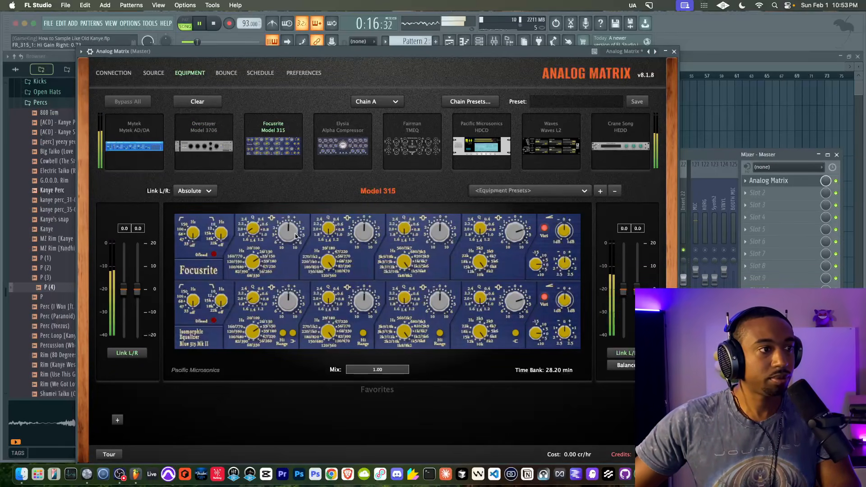
{"action": "left_click", "coordinate": [339, 137]}
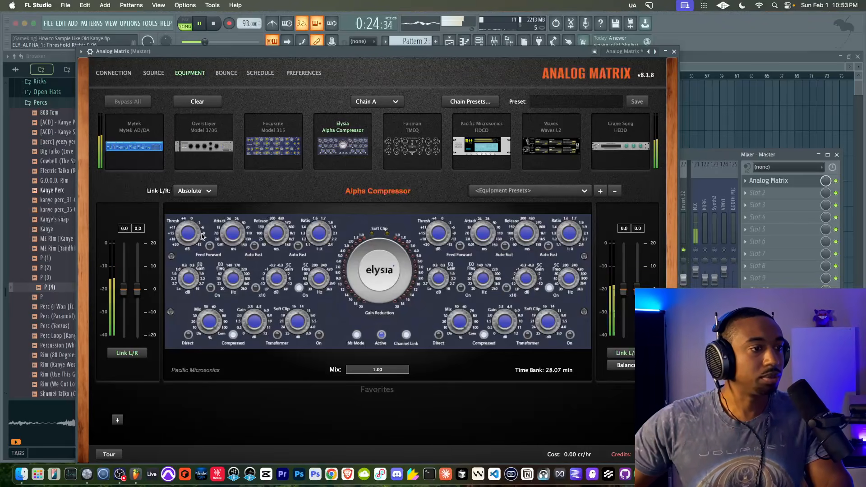
{"action": "left_click", "coordinate": [398, 157]}
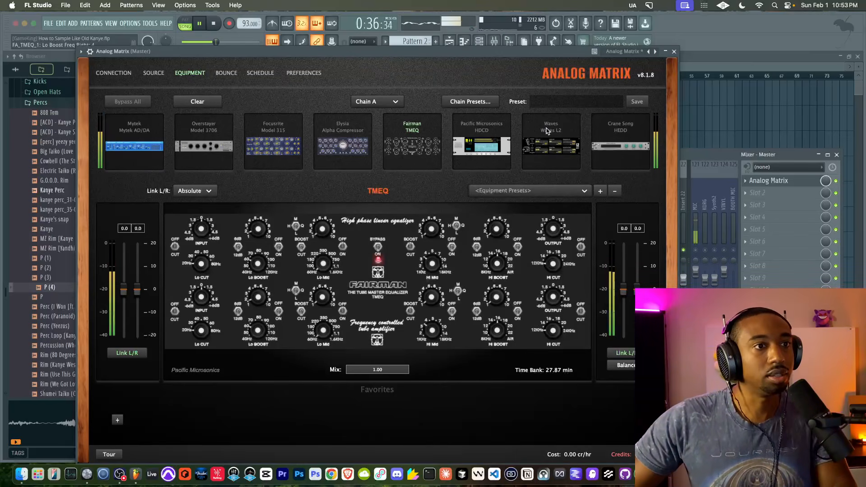
Set the Crane Song HEDD to Triode 0.00, Pentode 0.79 and Tape 0.51
{"action": "left_click", "coordinate": [597, 146]}
{"action": "left_click_drag", "start_coordinate": [416, 289], "coordinate": [416, 269]}
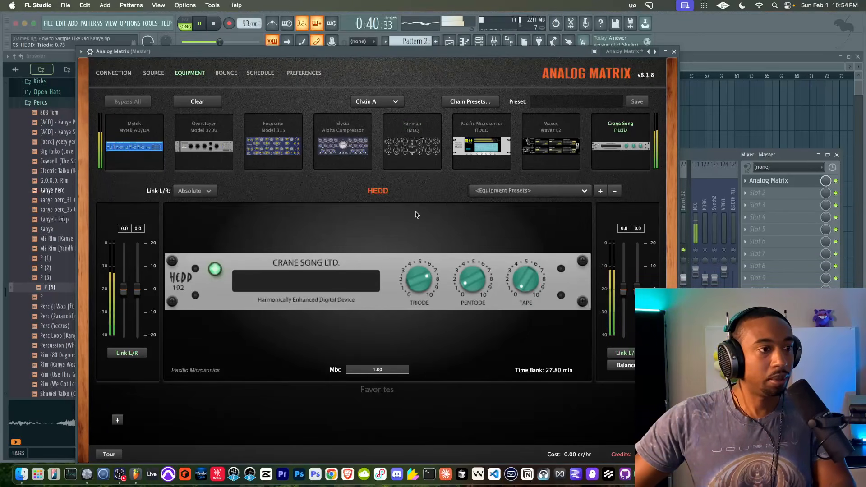
{"action": "left_click_drag", "start_coordinate": [416, 210], "coordinate": [416, 213]}
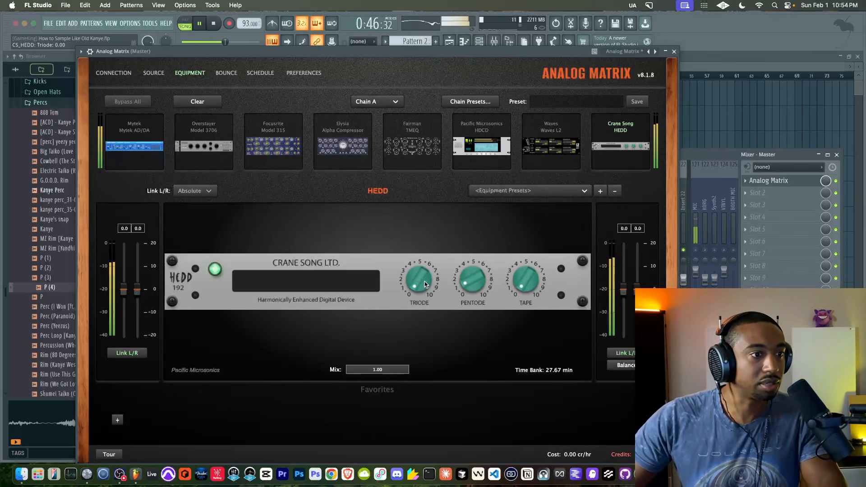
{"action": "left_click_drag", "start_coordinate": [467, 295], "coordinate": [476, 244]}
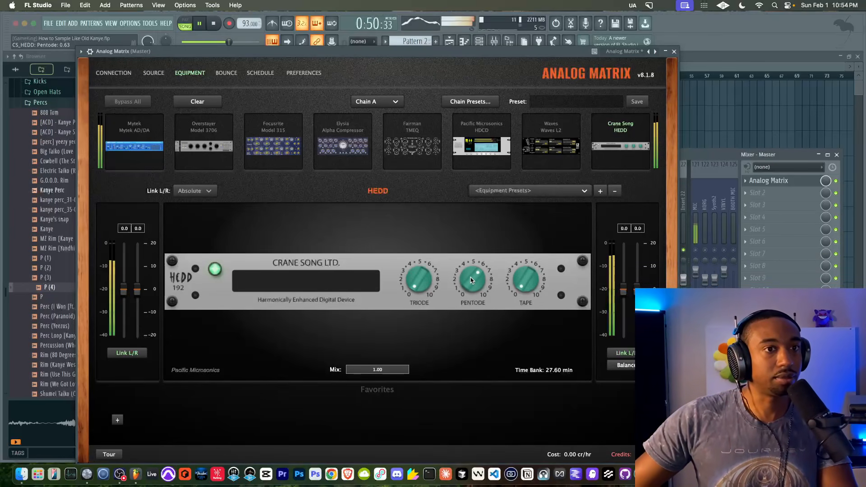
{"action": "left_click_drag", "start_coordinate": [471, 279], "coordinate": [473, 271]}
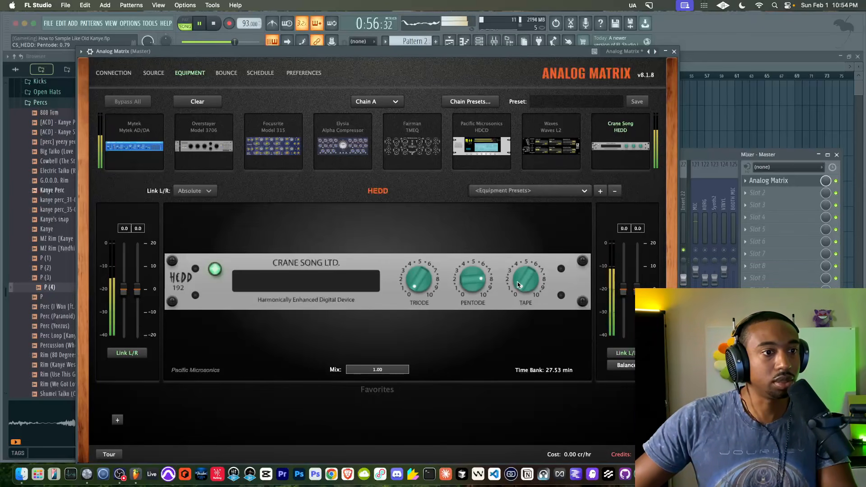
{"action": "left_click_drag", "start_coordinate": [518, 285], "coordinate": [520, 232]}
{"action": "mouse_move", "coordinate": [530, 282]}
{"action": "left_mouse_down"}
{"action": "mouse_move", "coordinate": [530, 263]}
{"action": "mouse_move", "coordinate": [524, 268]}
{"action": "left_mouse_up"}
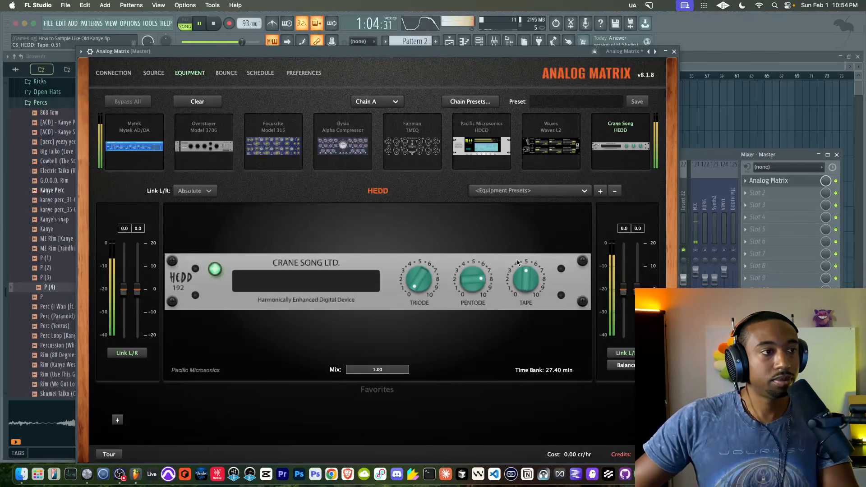
{"action": "left_click", "coordinate": [134, 107]}
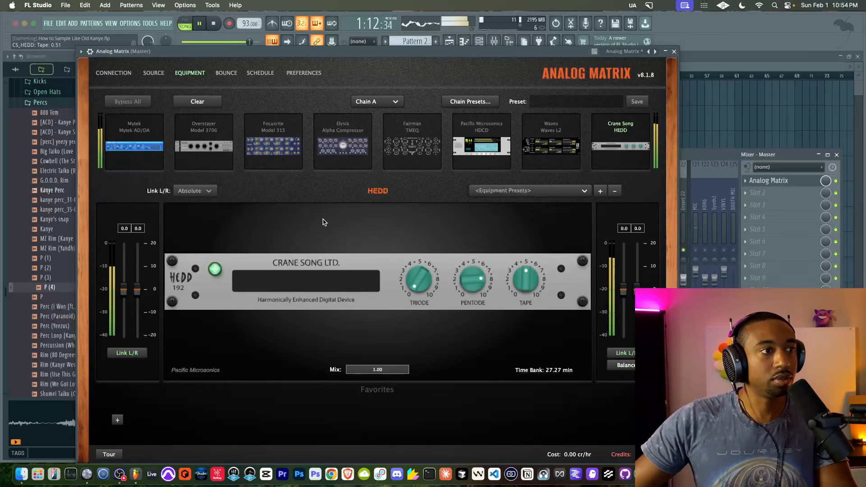
Set the Overstayer Model 3706 input to 0.30 and review the Alpha Compressor and TMEQ settings during playback
{"action": "left_click", "coordinate": [219, 153]}
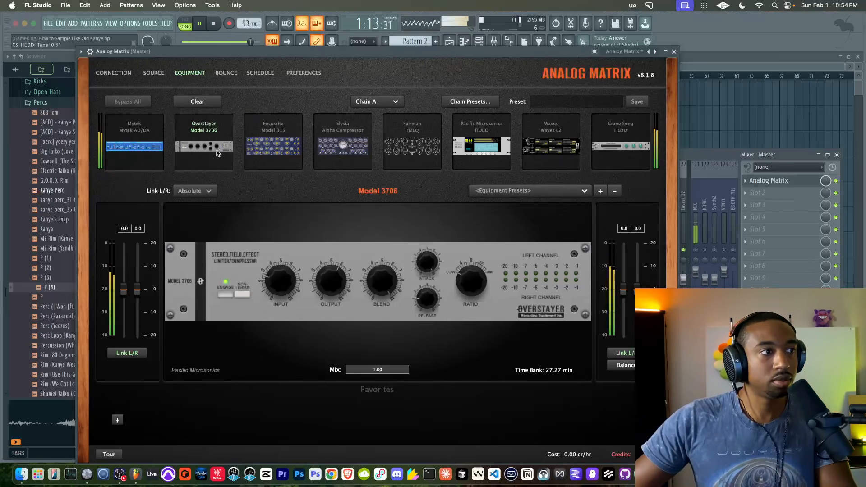
{"action": "left_click", "coordinate": [327, 285]}
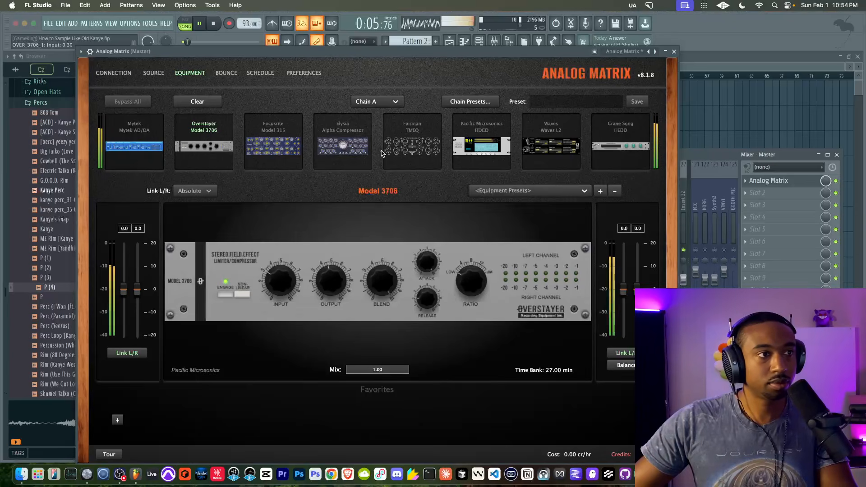
{"action": "left_click", "coordinate": [359, 146]}
{"action": "left_click", "coordinate": [412, 146]}
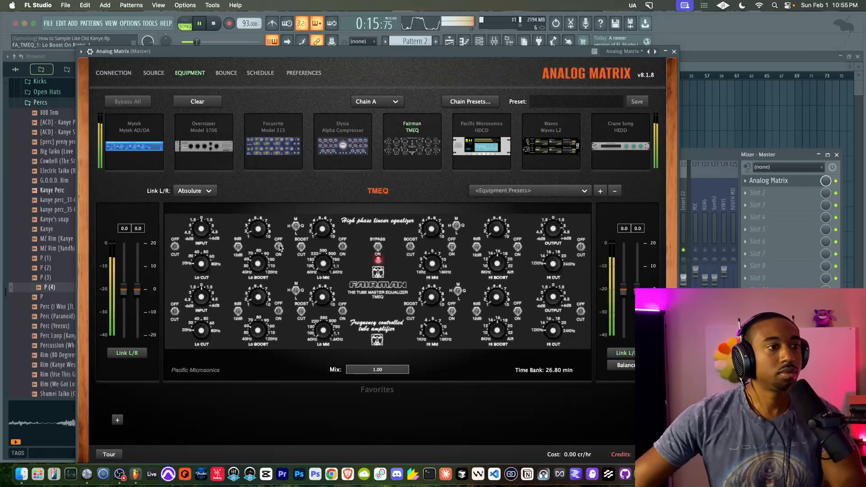
{"action": "key", "text": "space"}
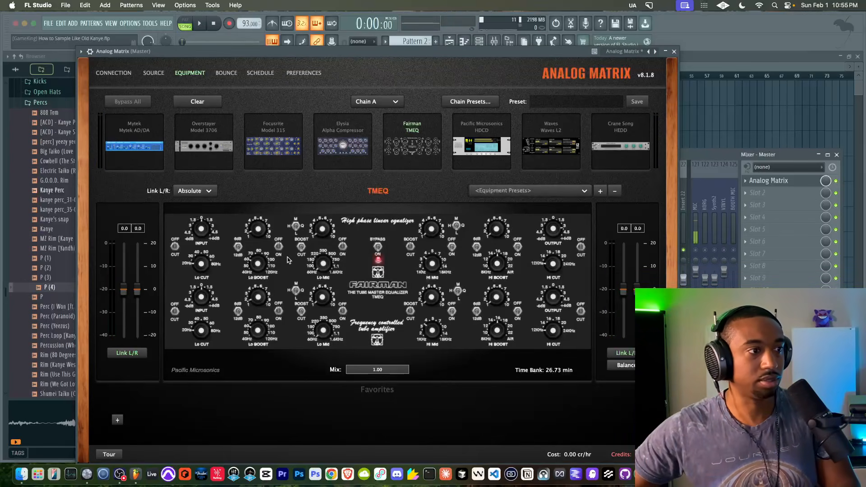
{"action": "key", "text": "space"}
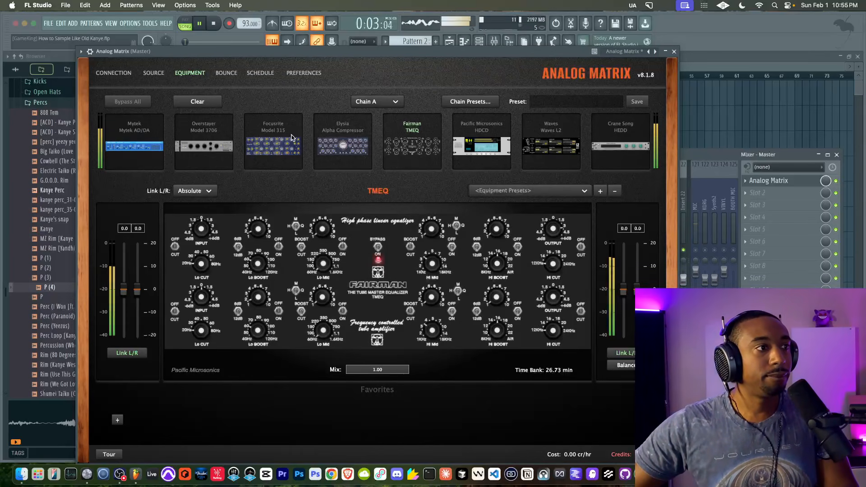
{"action": "key", "text": "space"}
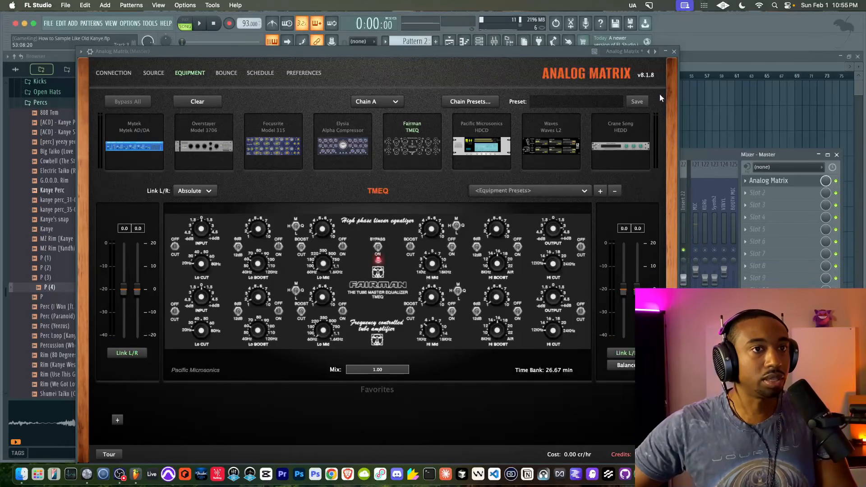
Close Analog Matrix, restart playback and lower the vocals mixer track to 79% (-4.9 dB)
{"action": "left_click", "coordinate": [675, 54]}
{"action": "key", "text": "space"}
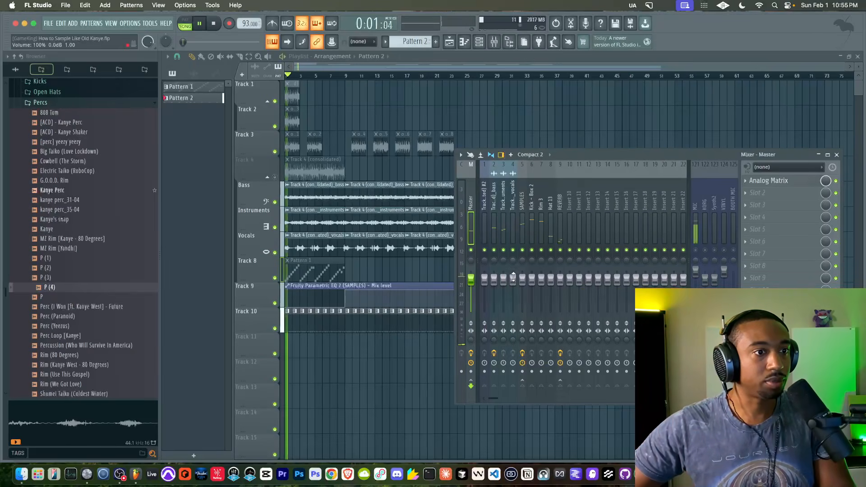
{"action": "left_click_drag", "start_coordinate": [513, 277], "coordinate": [513, 286]}
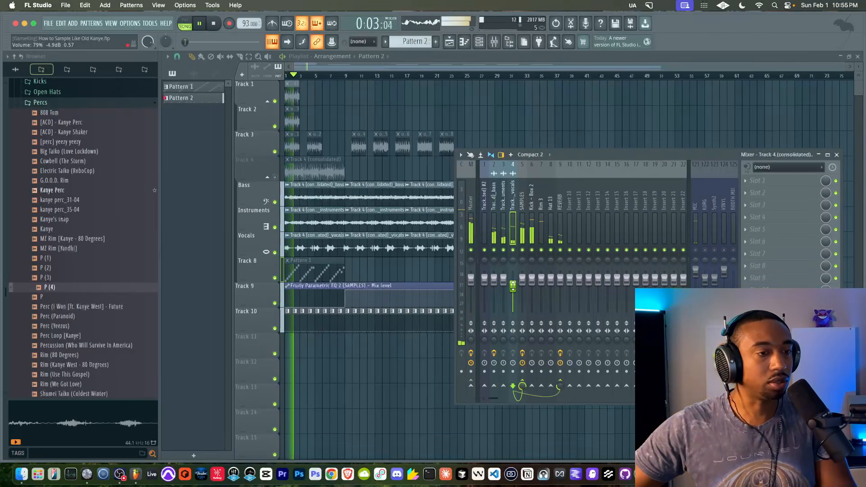
{"action": "left_click_drag", "start_coordinate": [607, 155], "coordinate": [551, 136]}
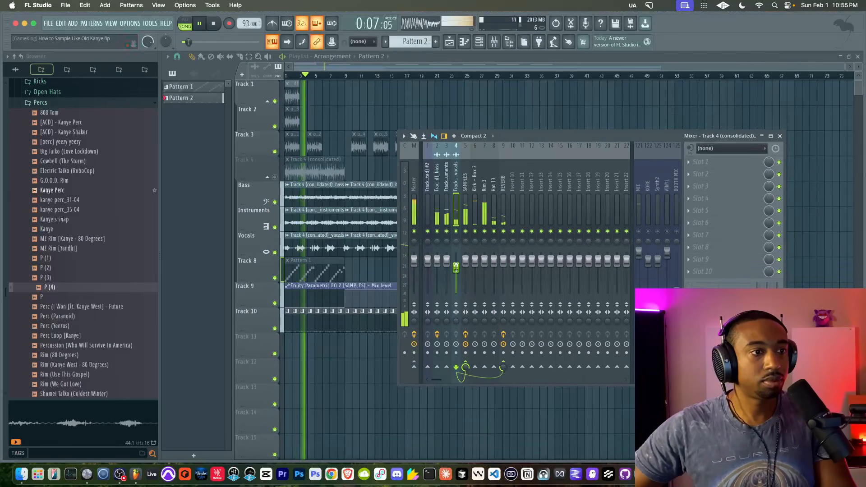
Raise the Rim 3 and Hat 13 faders slightly and set the Kick - Box 2 track to 102% (0.4 dB)
{"action": "left_click_drag", "start_coordinate": [484, 260], "coordinate": [476, 261]}
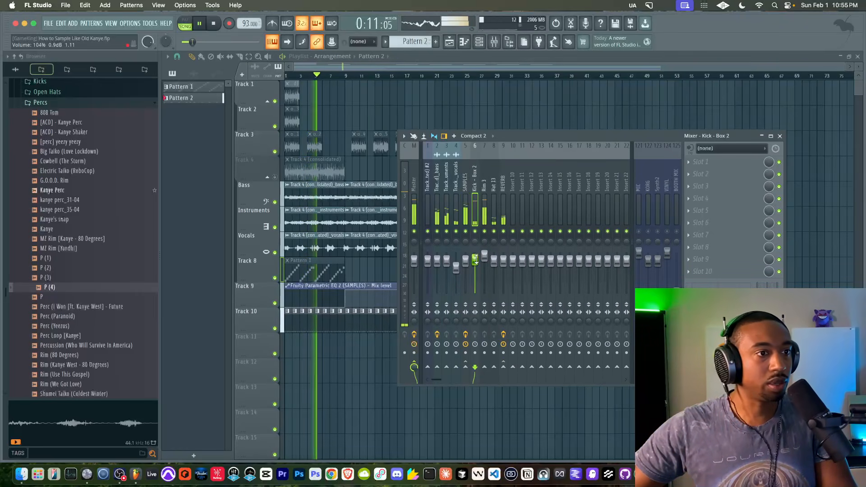
{"action": "left_click", "coordinate": [494, 261]}
{"action": "left_click_drag", "start_coordinate": [494, 261], "coordinate": [494, 254]}
{"action": "left_click", "coordinate": [476, 261]}
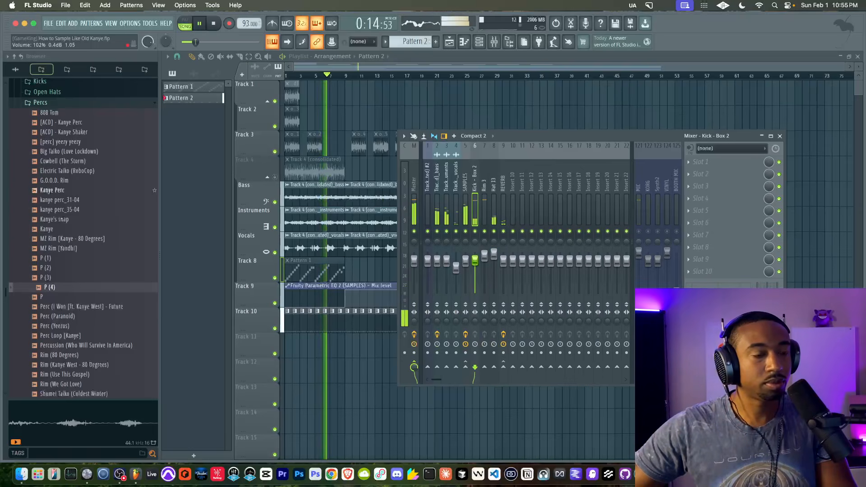
Adjust the Rim 3 fader to 116% (3.6 dB) and inspect the Kick - Box 2 and bass mixer tracks
{"action": "left_click", "coordinate": [485, 256]}
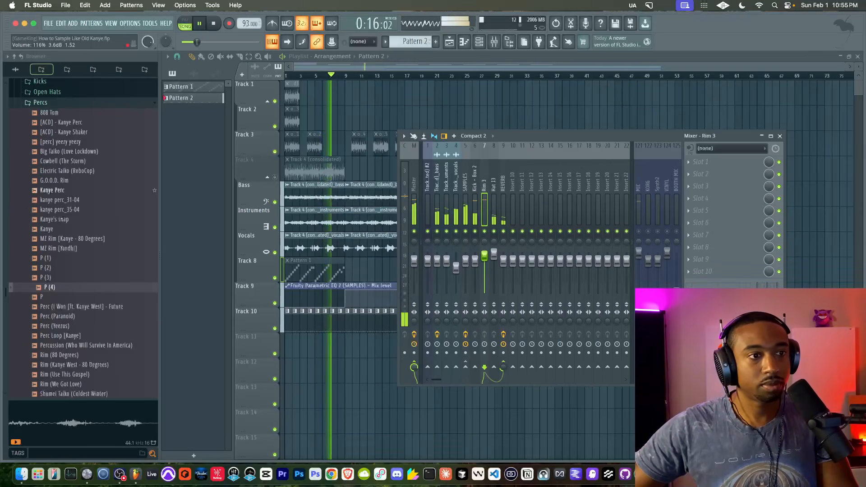
{"action": "left_click", "coordinate": [475, 259]}
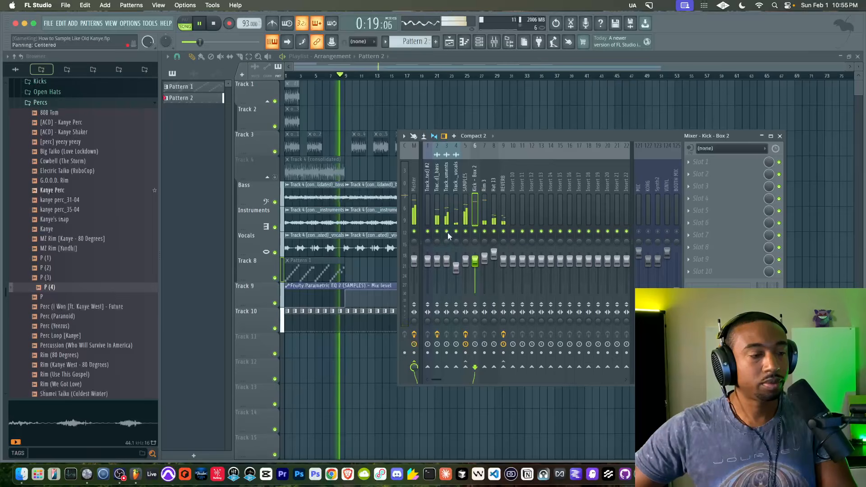
{"action": "left_click", "coordinate": [437, 259]}
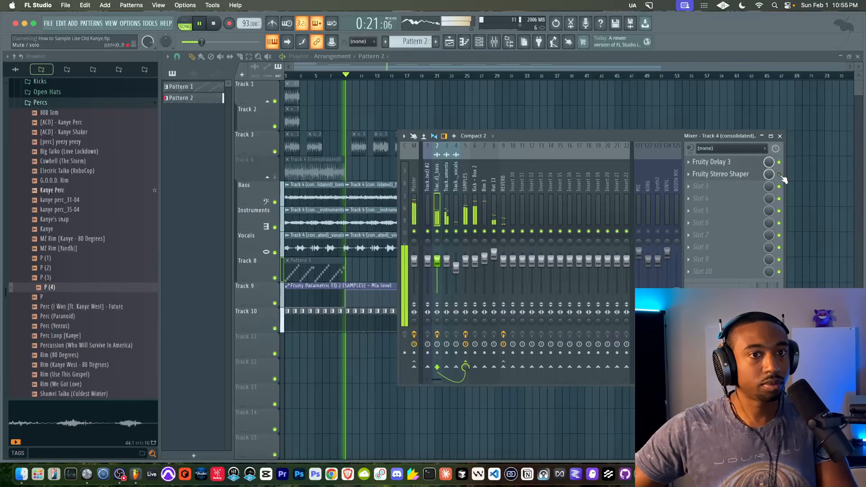
Reopen Analog Matrix on the Master and set the Overstayer Model 3706 output to 0.52 during playback
{"action": "left_click", "coordinate": [416, 195]}
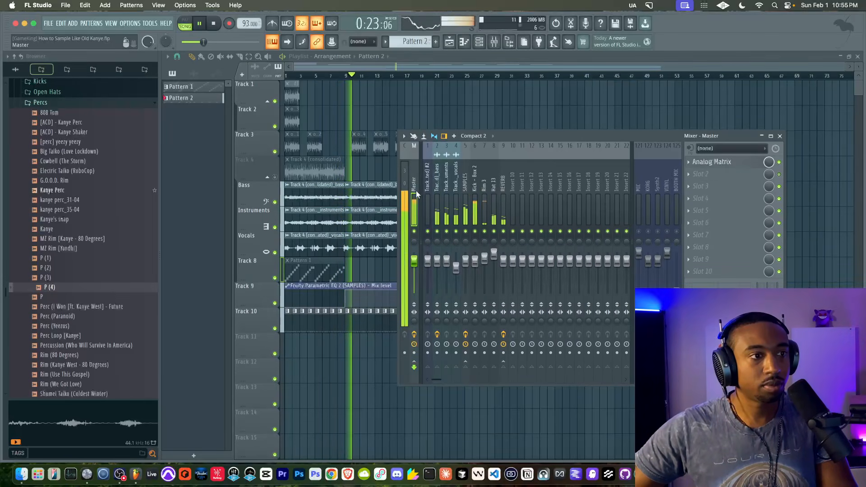
{"action": "left_click", "coordinate": [713, 162]}
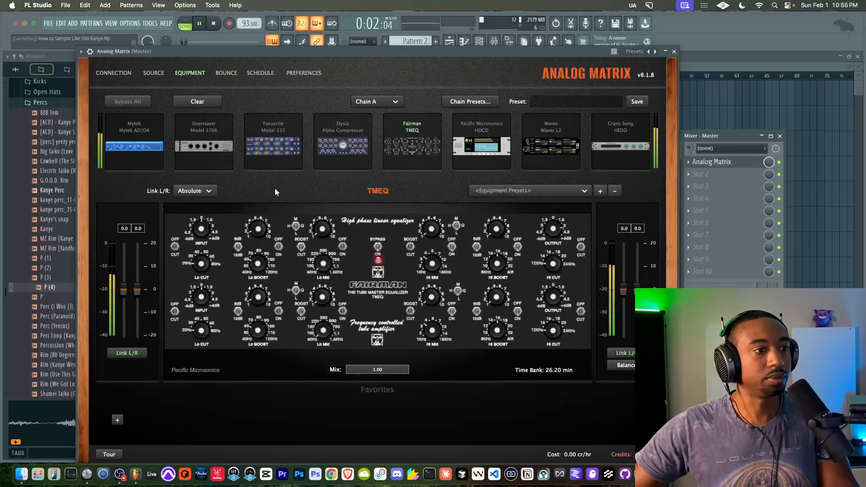
{"action": "left_click", "coordinate": [226, 144]}
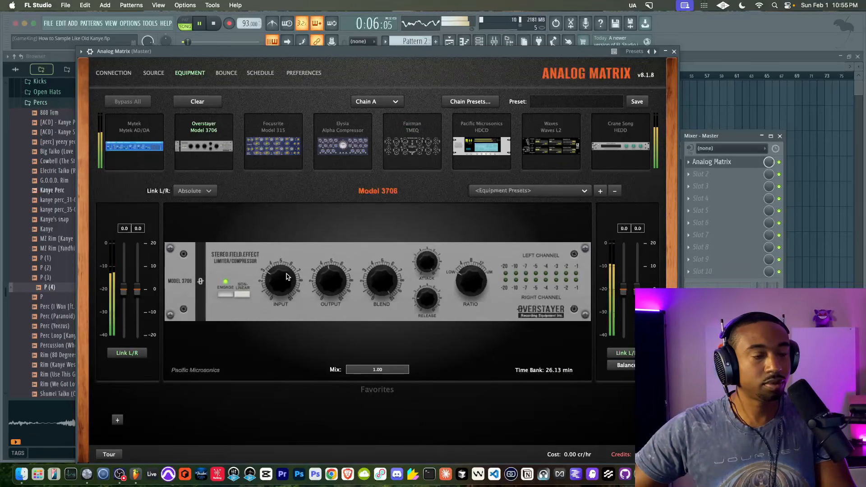
{"action": "key", "text": "space"}
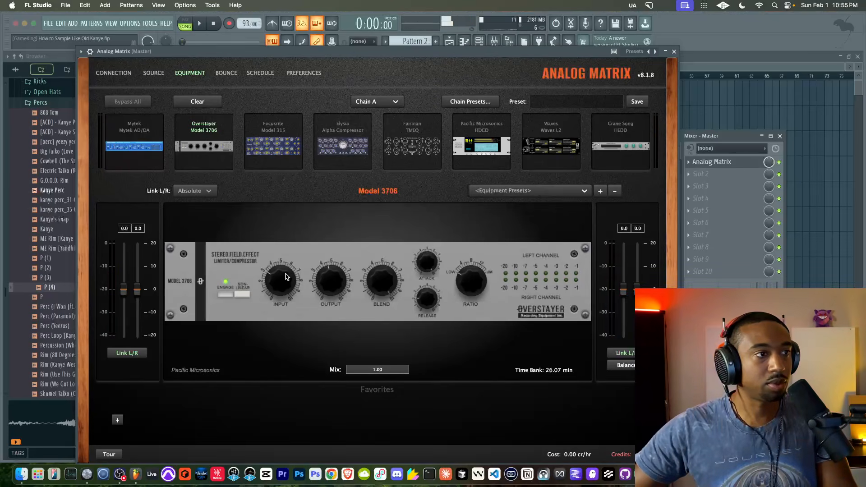
{"action": "key", "text": "space"}
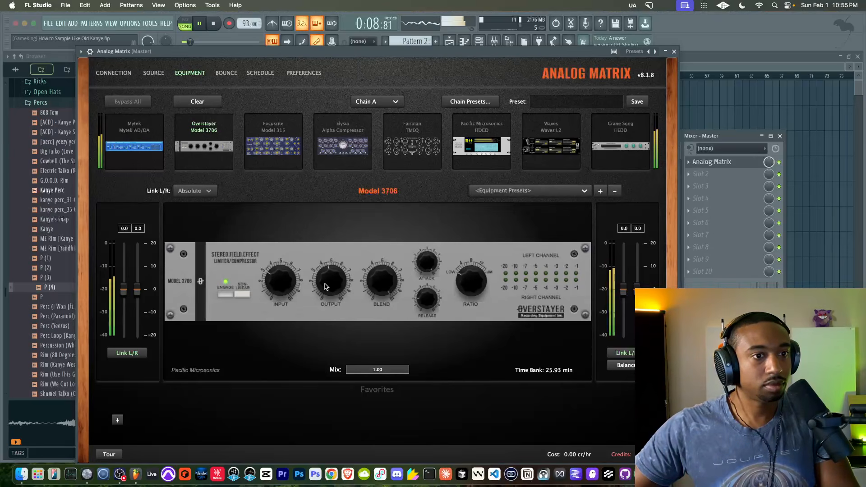
{"action": "left_click_drag", "start_coordinate": [325, 283], "coordinate": [327, 281]}
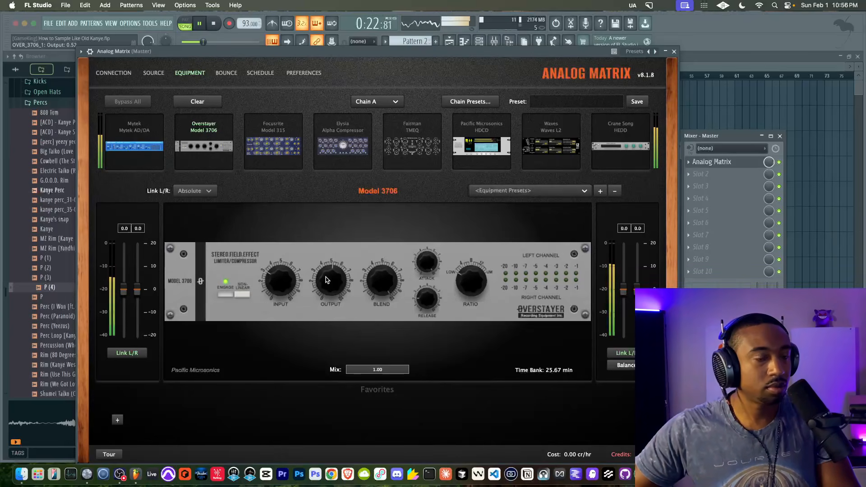
{"action": "key", "text": "space"}
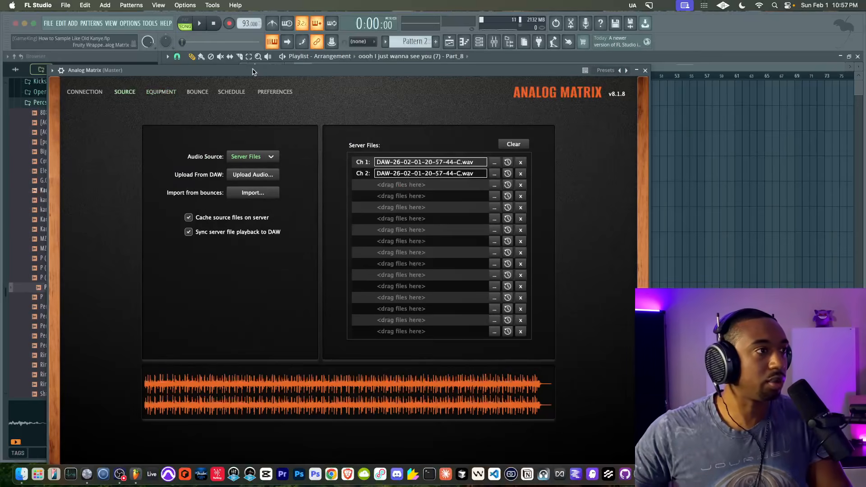
Bounce the uploaded DAW mix through the Analog Matrix equipment chain
{"action": "left_click", "coordinate": [198, 92]}
{"action": "left_click", "coordinate": [239, 254]}
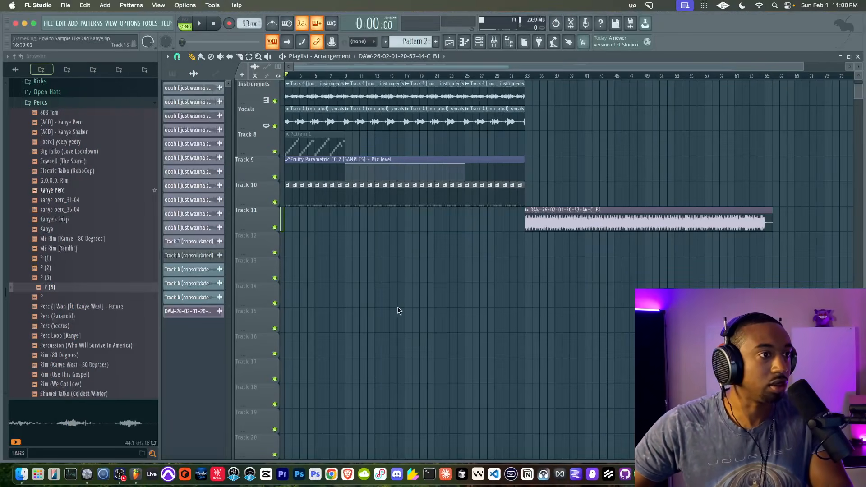
Play the arrangement from the start and lower mixer tracks 1 through REVERB together slightly, checking the Master level
{"action": "left_click_drag", "start_coordinate": [318, 75], "coordinate": [307, 75]}
{"action": "key", "text": "space"}
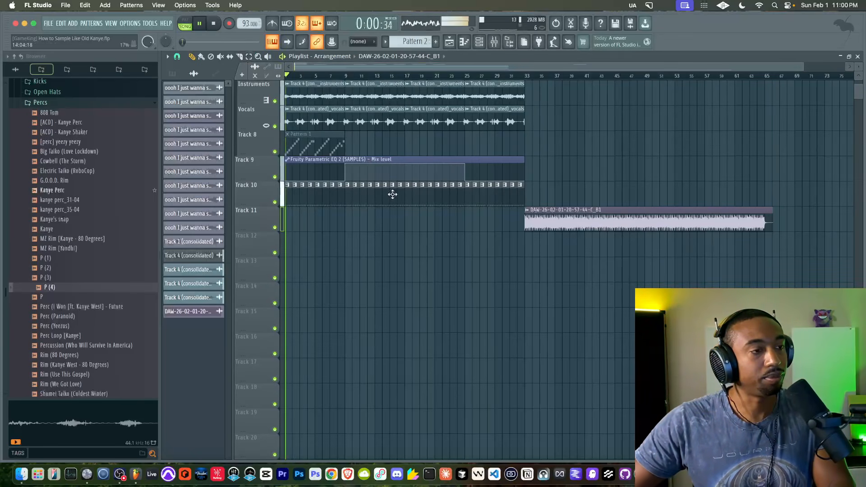
{"action": "left_click", "coordinate": [495, 42]}
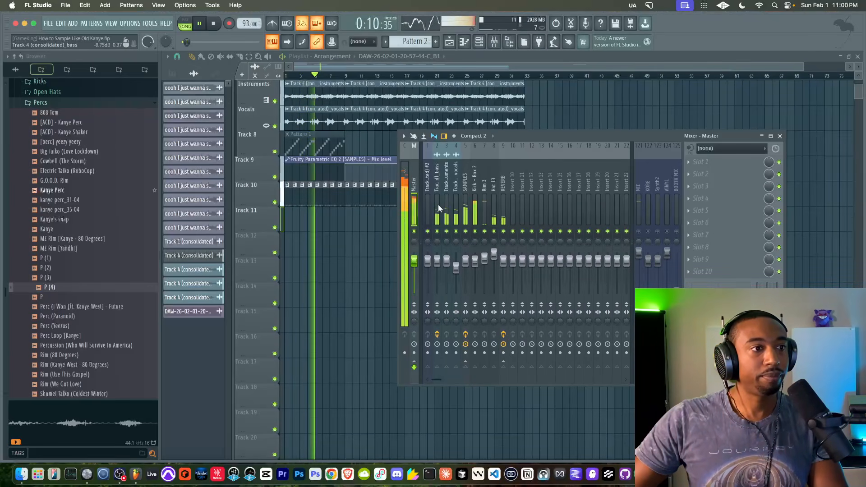
{"action": "key", "text": "space"}
{"action": "left_click_drag", "start_coordinate": [505, 212], "coordinate": [425, 212]}
{"action": "key", "text": "space"}
{"action": "left_click_drag", "start_coordinate": [438, 261], "coordinate": [438, 267]}
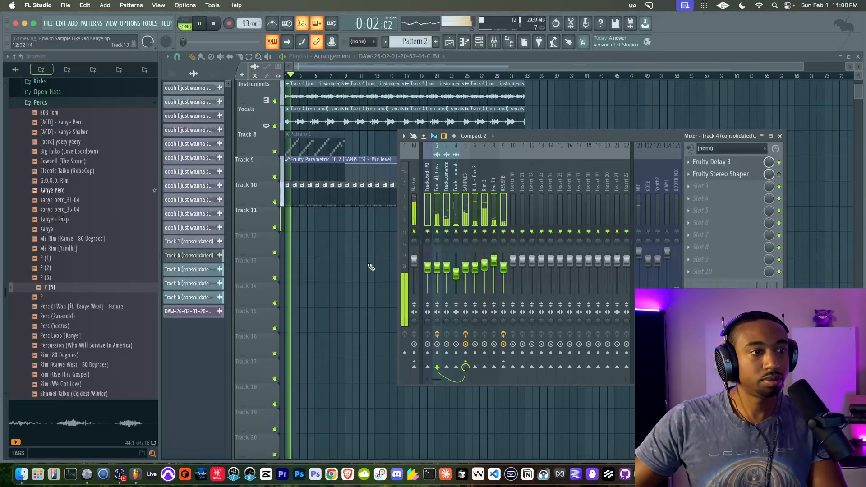
{"action": "key", "text": "F9"}
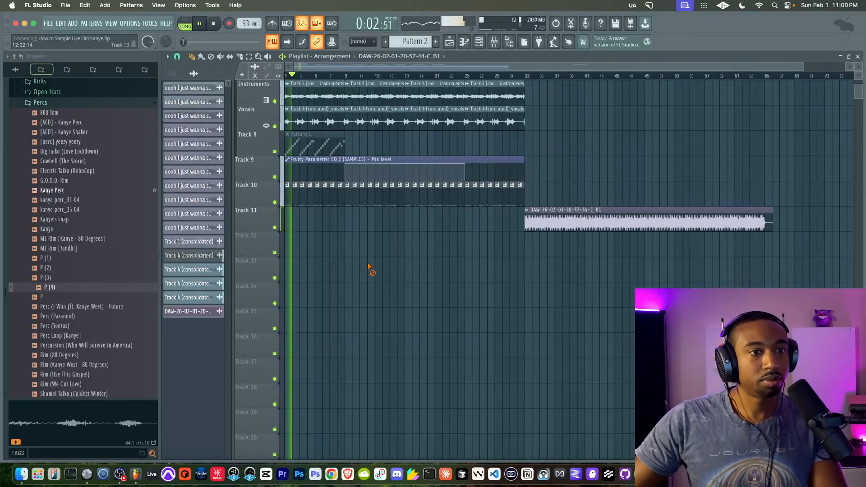
{"action": "left_click", "coordinate": [495, 42]}
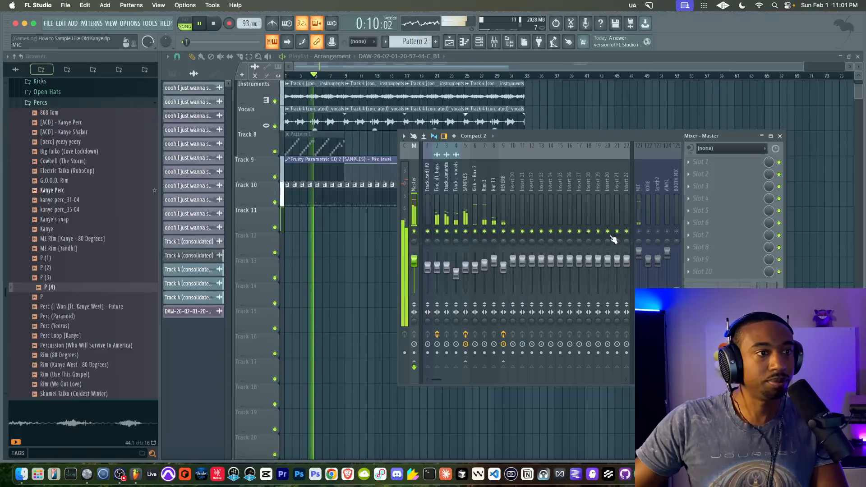
{"action": "key", "text": "F9"}
Play the bounced clip on Track 11 from bar 33 and set its gain to -1.7 dB
{"action": "key", "text": "space"}
{"action": "left_click", "coordinate": [517, 76]}
{"action": "left_click", "coordinate": [519, 75]}
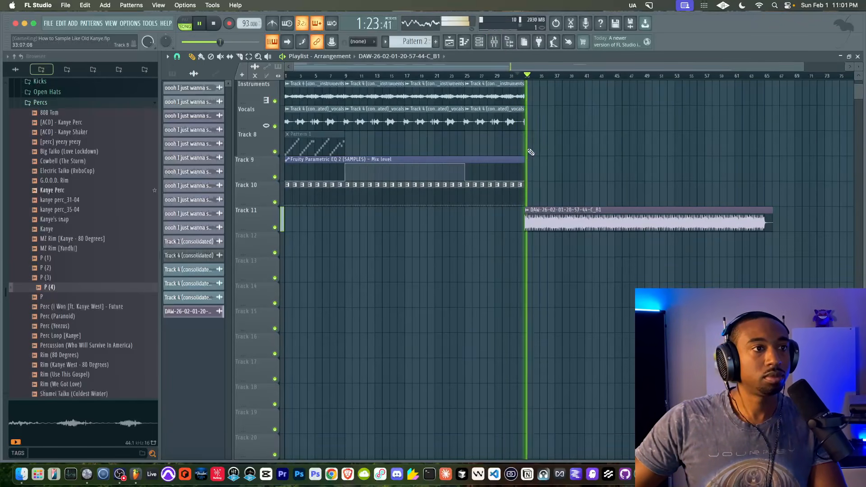
{"action": "left_click_drag", "start_coordinate": [649, 228], "coordinate": [649, 231]}
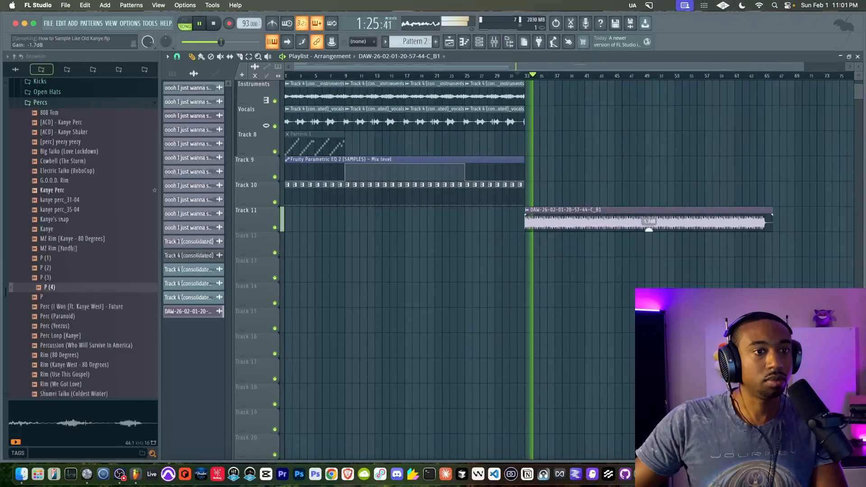
{"action": "scroll", "coordinate": [623, 196], "scroll_direction": "right", "scroll_amount": 4}
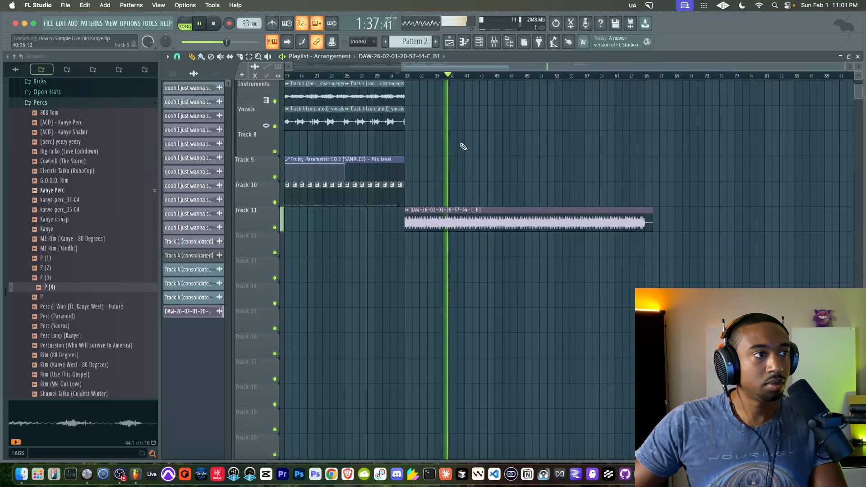
{"action": "key", "text": "space"}
Compare the original arrangement from bar 1 with the bounced hardware version starting at bar 33
{"action": "left_click", "coordinate": [214, 24]}
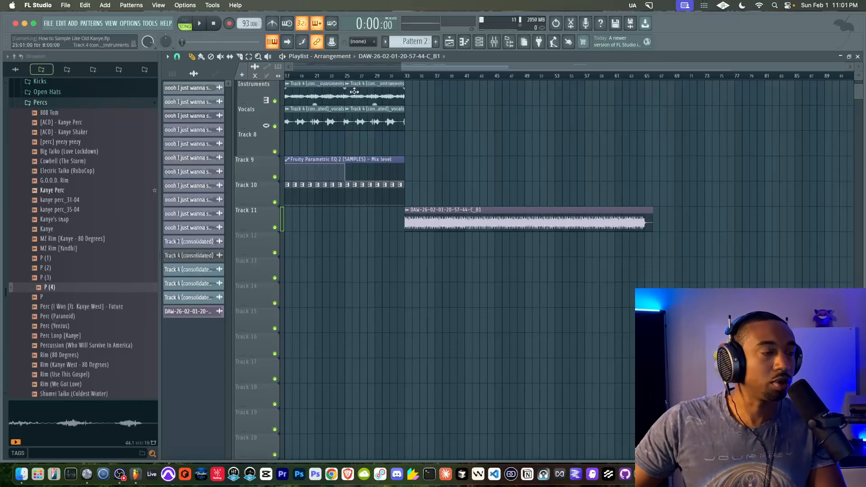
{"action": "key", "text": "space"}
{"action": "scroll", "coordinate": [403, 120], "scroll_direction": "left", "scroll_amount": 5}
{"action": "scroll", "coordinate": [402, 120], "scroll_direction": "up", "scroll_amount": 2}
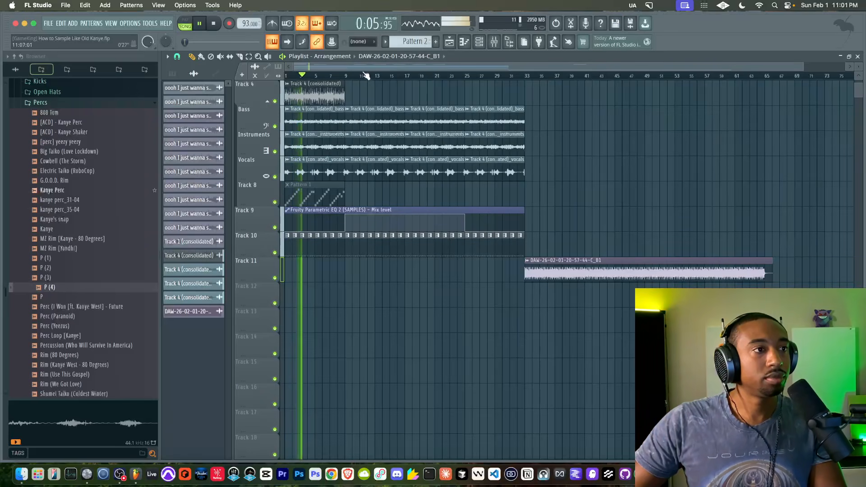
{"action": "key", "text": "space"}
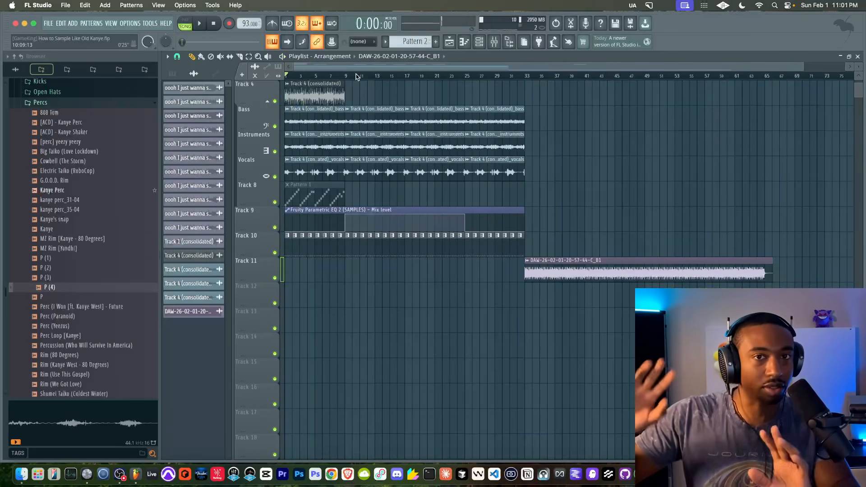
{"action": "left_click", "coordinate": [524, 76]}
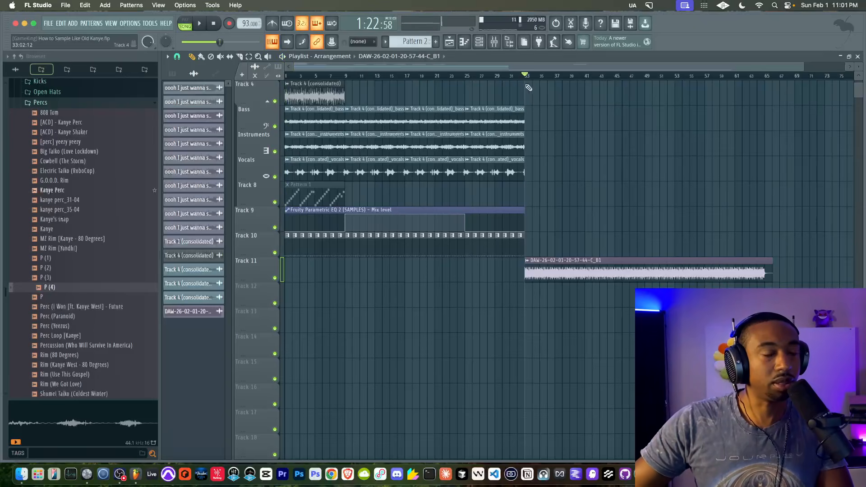
{"action": "key", "text": "space"}
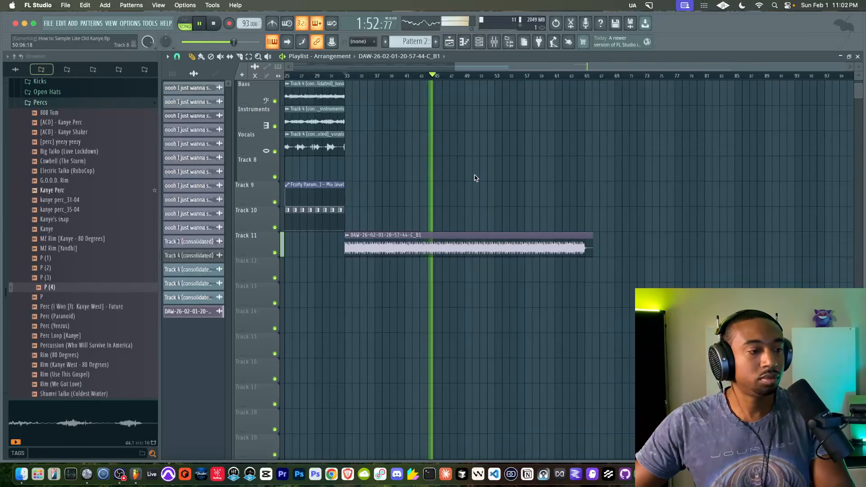
Inspect the mixer's Master track levels while the bounced clip plays
{"action": "left_click", "coordinate": [494, 42]}
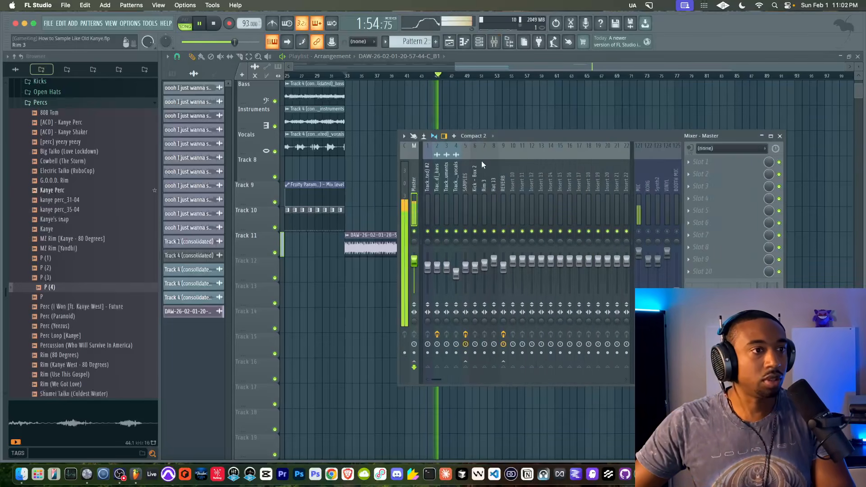
{"action": "left_click_drag", "start_coordinate": [446, 171], "coordinate": [531, 179]}
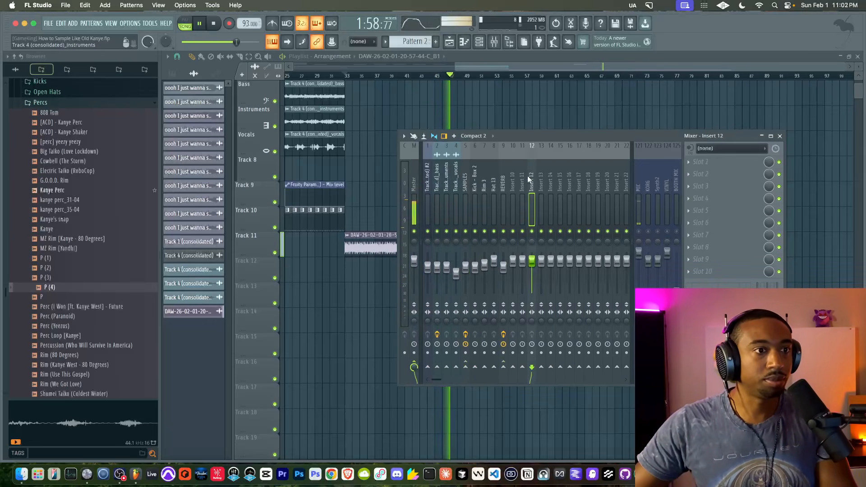
{"action": "left_click", "coordinate": [414, 186]}
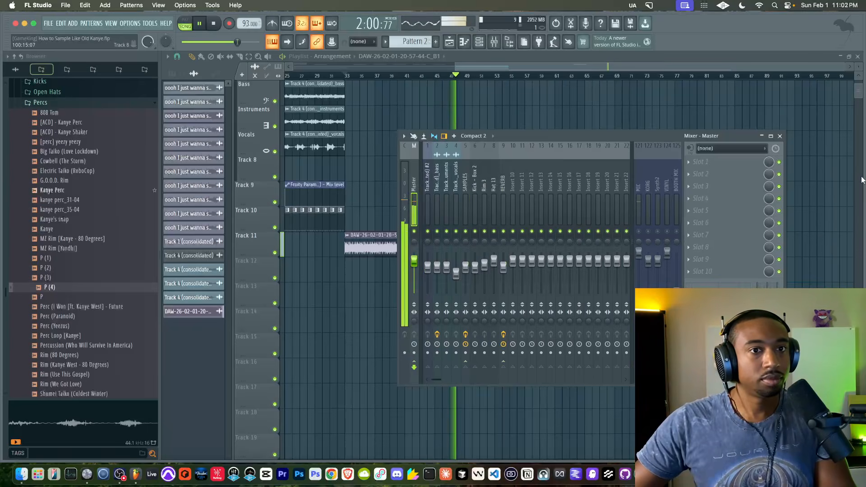
{"action": "key", "text": "F9"}
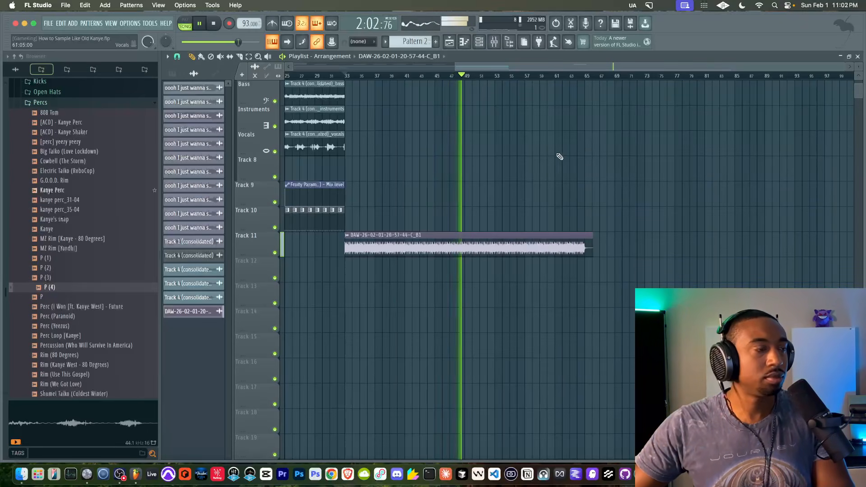
Stop playback and save the project
{"action": "key", "text": "space"}
{"action": "left_click_drag", "start_coordinate": [484, 67], "coordinate": [318, 75]}
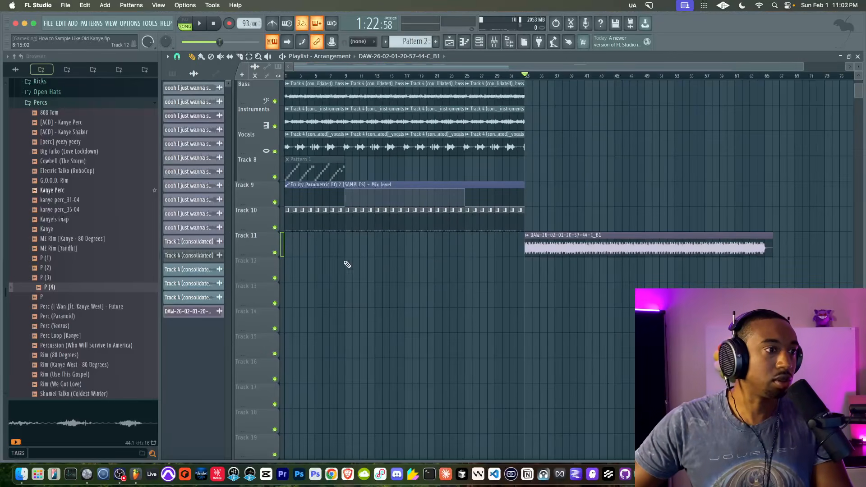
{"action": "key", "text": "super+s"}
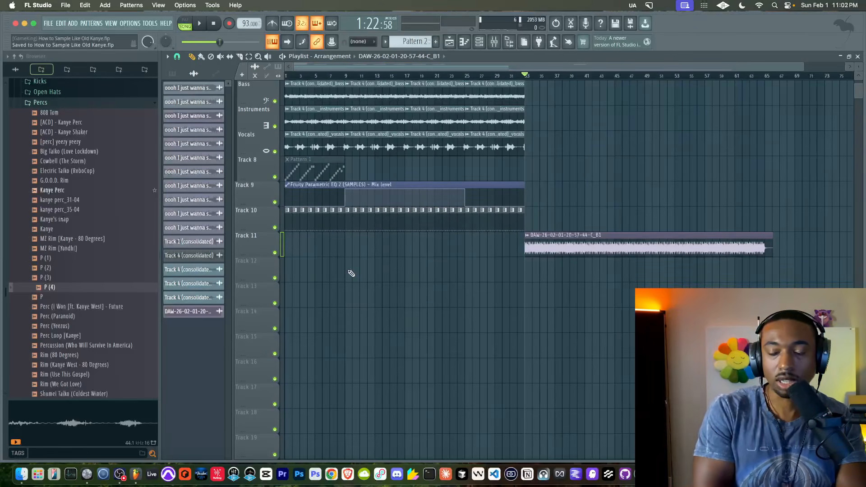